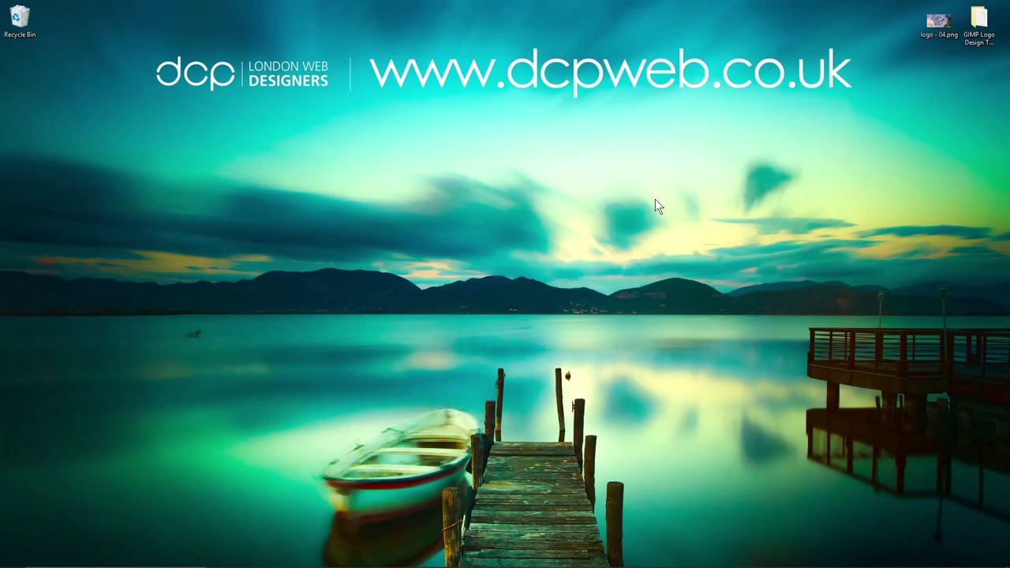
click(709, 558)
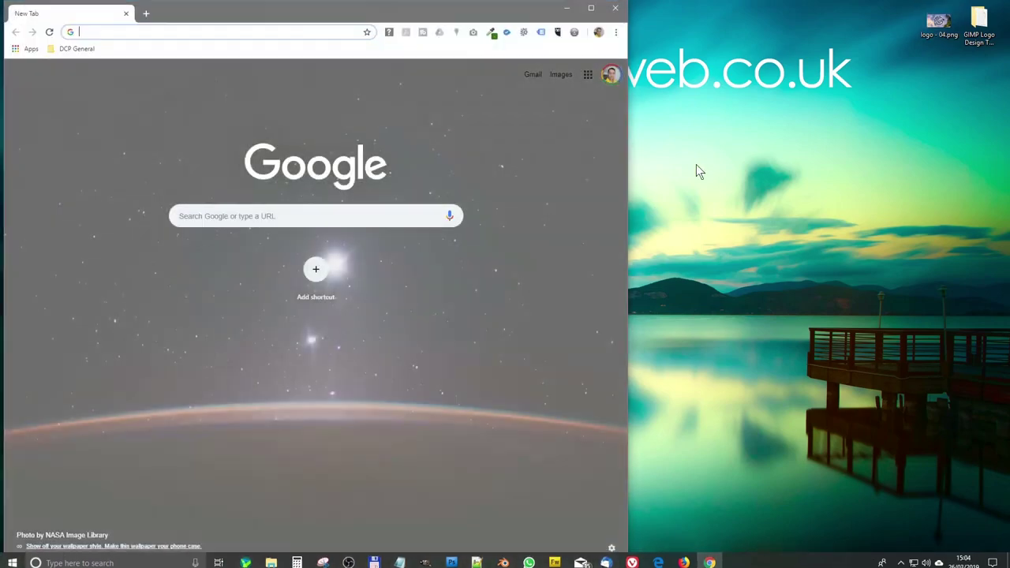
text(https://www.1001fonts.com/varsity-team-font.html)
key(Return)
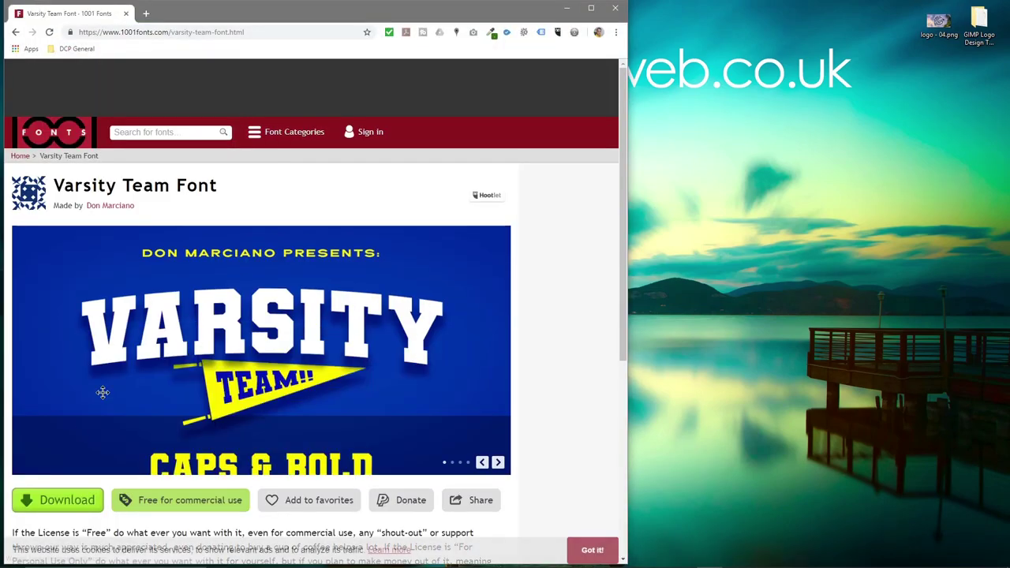
click(71, 509)
Step: Open the GIMP Logo Design Tutorial folder from the desktop and put the downloaded Varsity Team zip in it
double_click(978, 24)
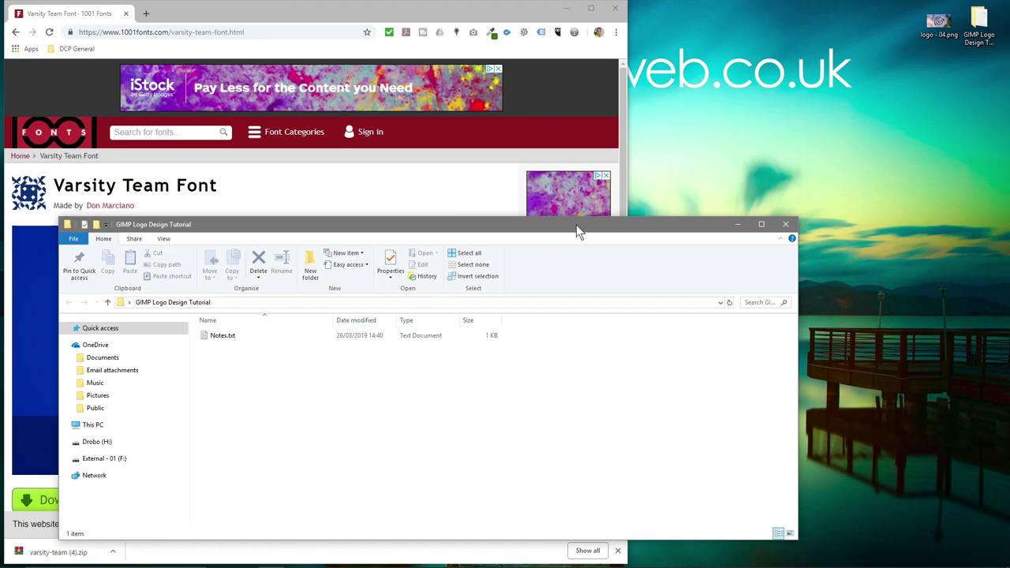
drag(581, 227, 1001, 76)
drag(93, 541, 694, 264)
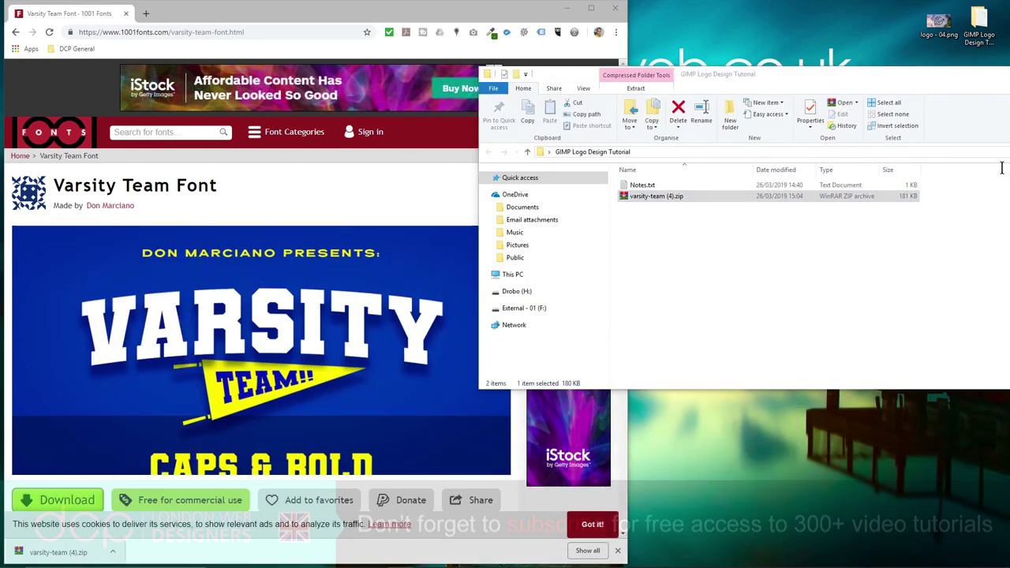
click(226, 30)
click(226, 30)
text(https://unsplash.com/photos/m6tAqZvy4RM)
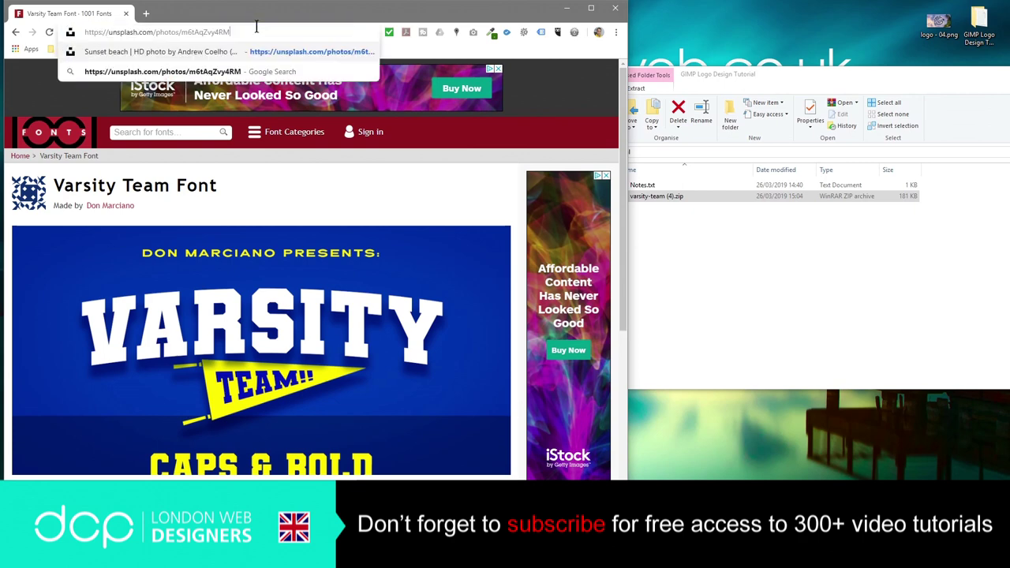
key(Return)
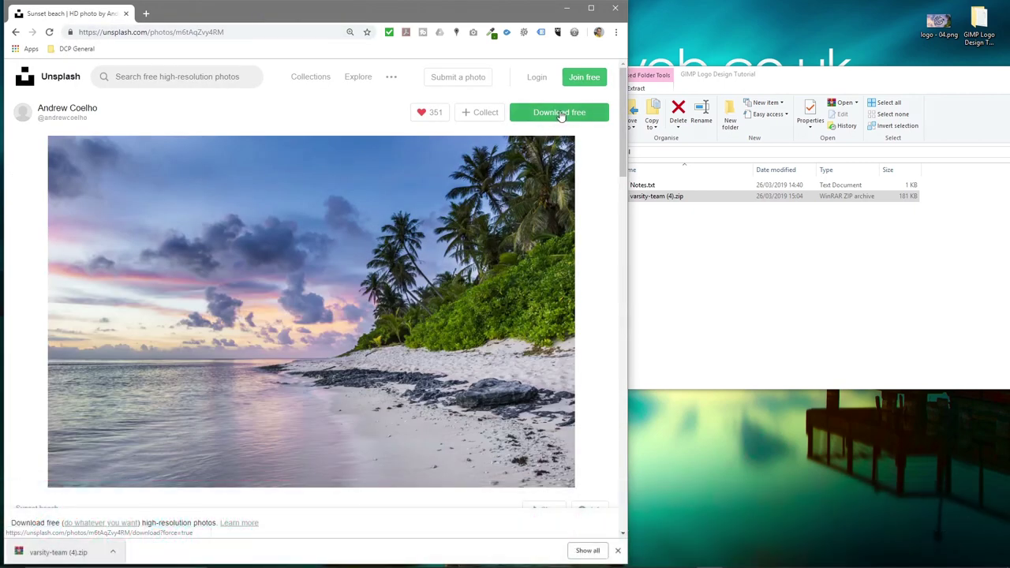
click(559, 112)
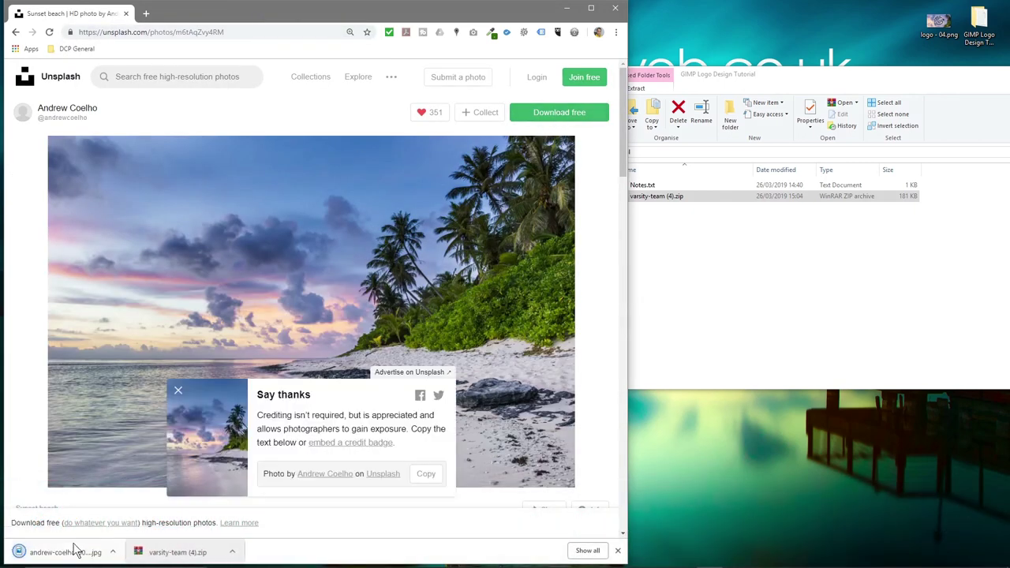
drag(69, 552, 764, 266)
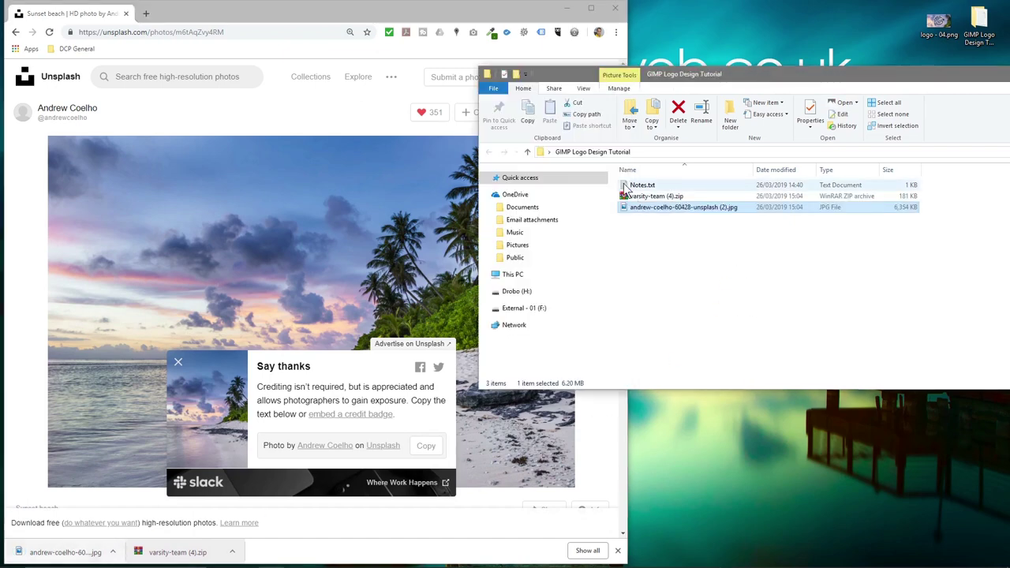
Step: Close the browser, extract varsity-team (4).zip into its own subfolder, and delete the archive
click(613, 10)
click(639, 197)
right_click(639, 200)
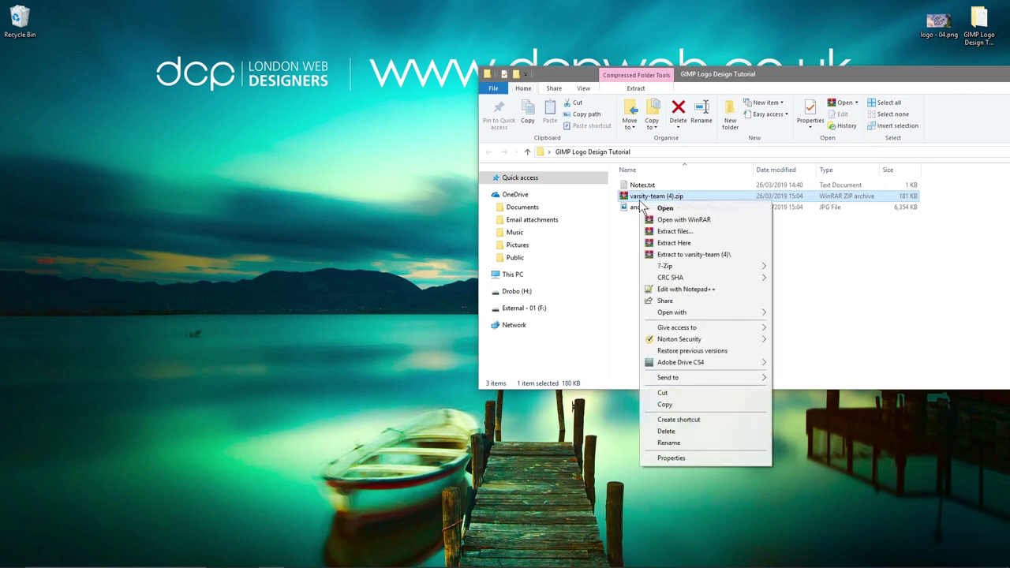
click(686, 254)
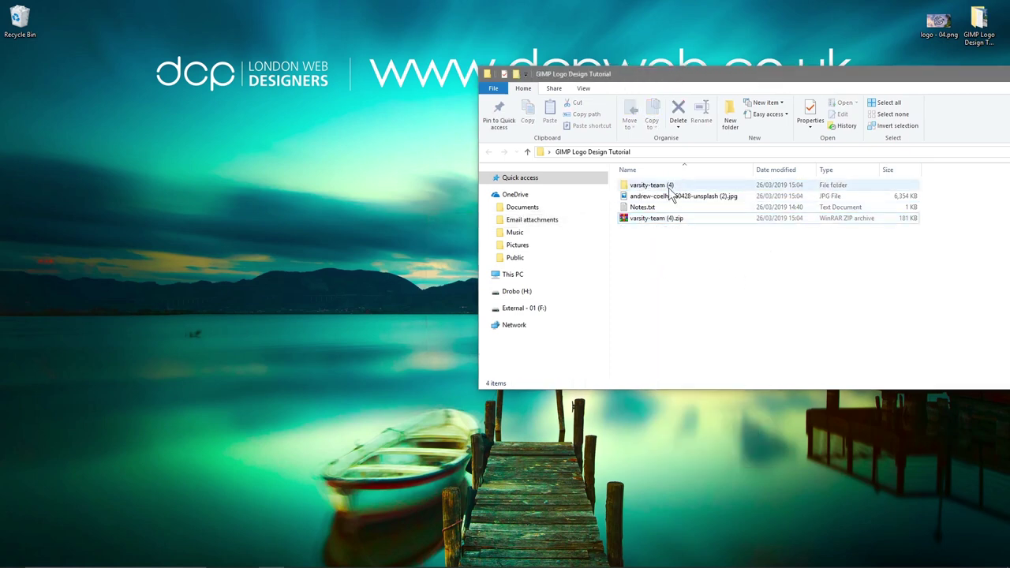
click(667, 187)
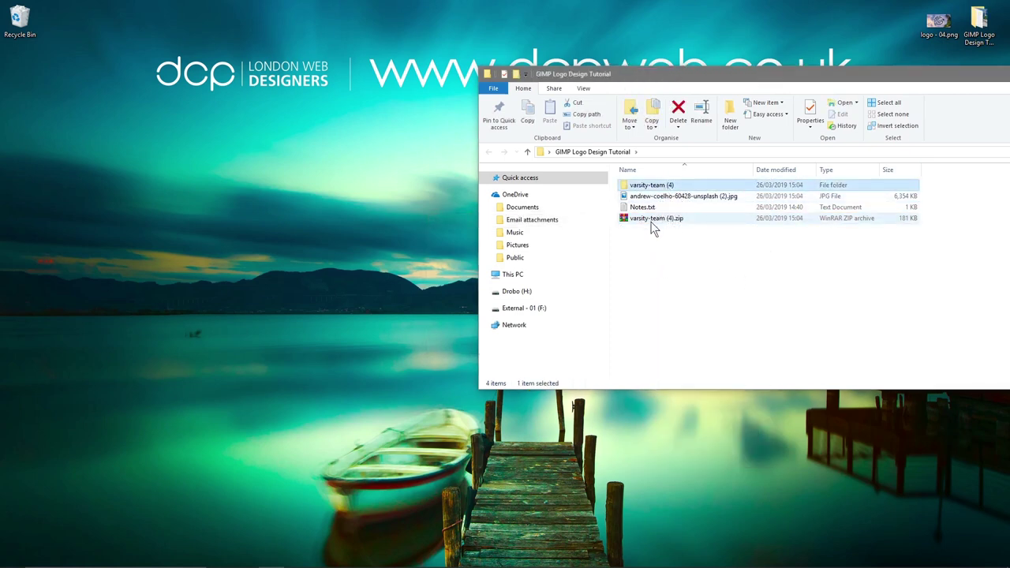
click(652, 223)
key(Delete)
click(660, 188)
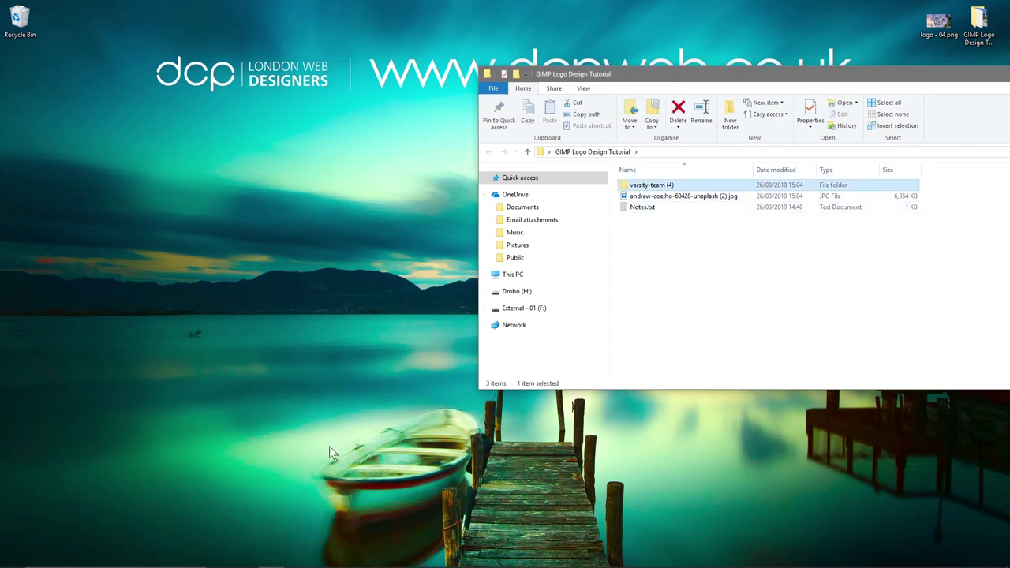
right_click(270, 558)
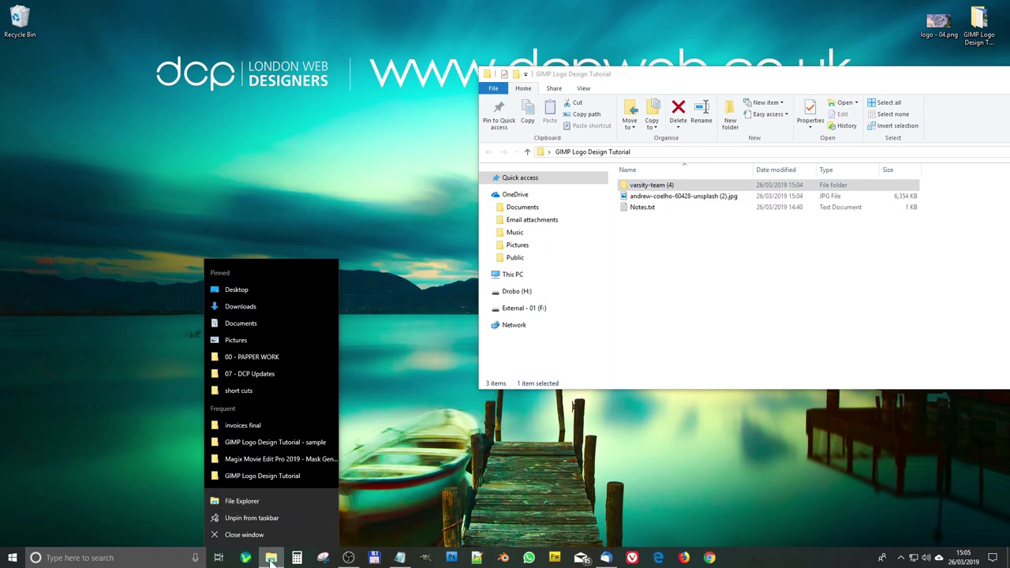
click(268, 501)
drag(674, 104, 328, 184)
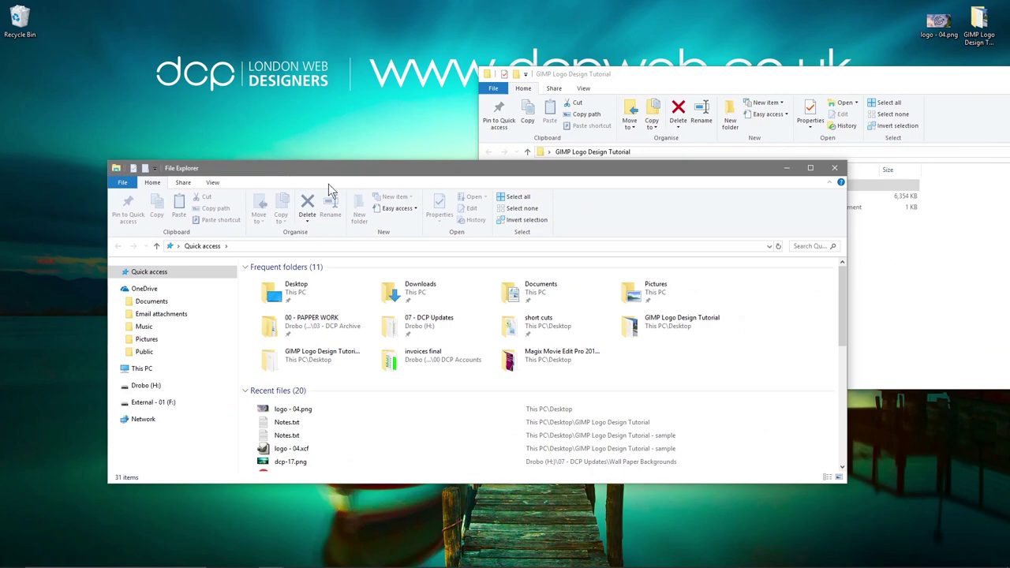
Step: Open a second window of the GIMP Logo Design Tutorial folder and close the Quick access window
click(913, 263)
key(ctrl+n)
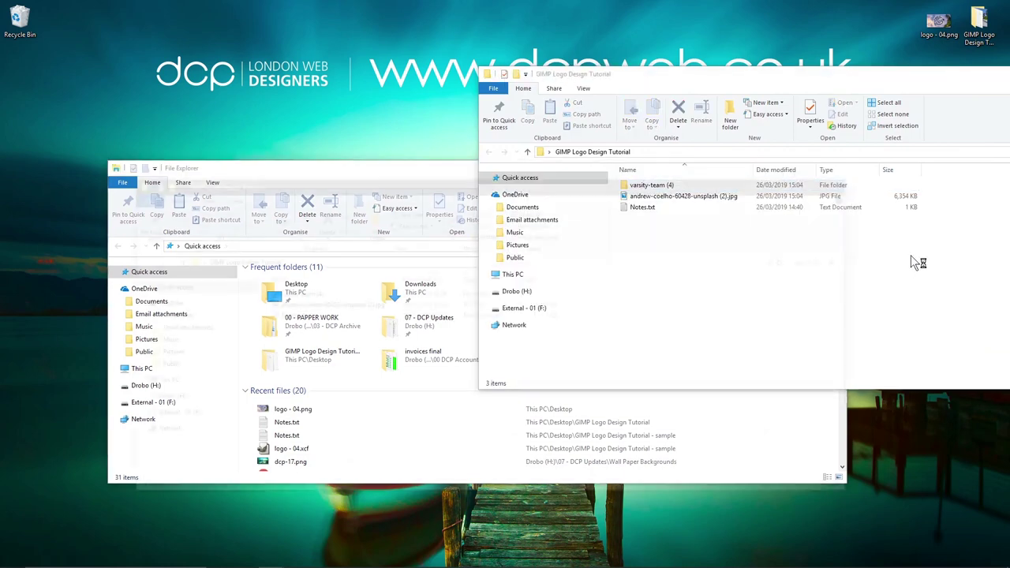
click(375, 161)
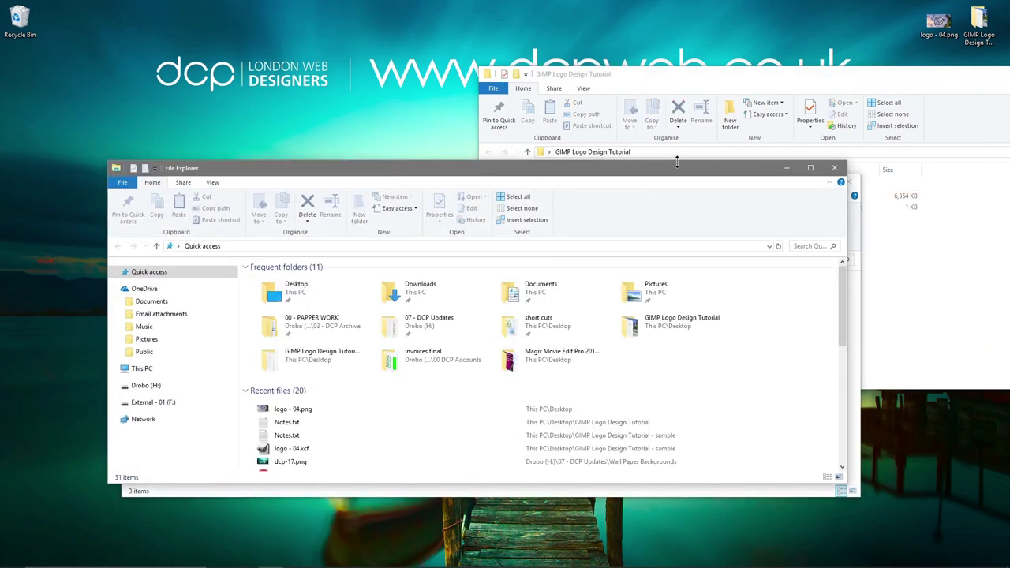
click(833, 169)
drag(620, 179, 518, 211)
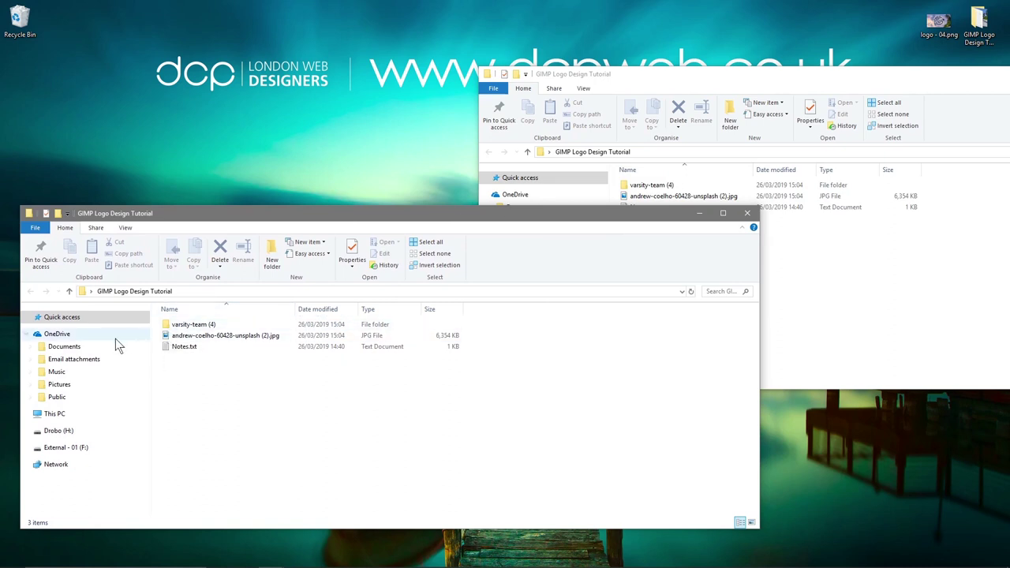
Step: Browse the second window to the Fonts folder inside Windows on the C: drive
click(55, 414)
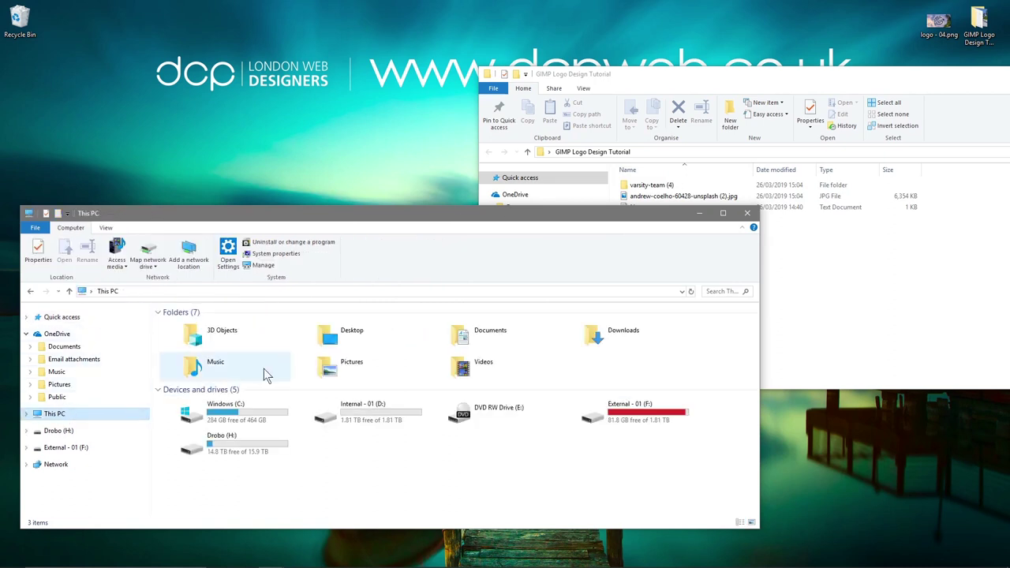
double_click(236, 421)
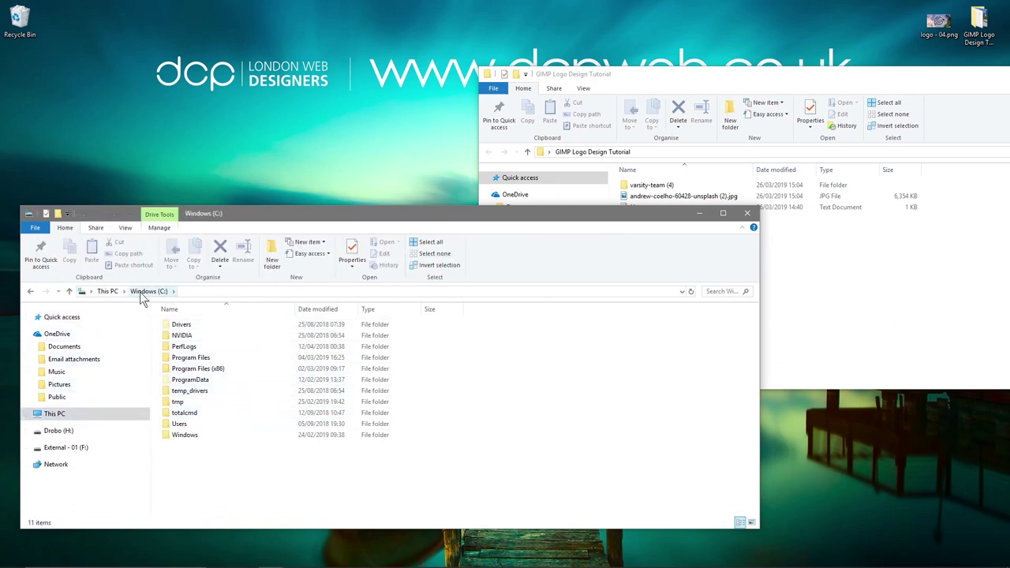
double_click(181, 434)
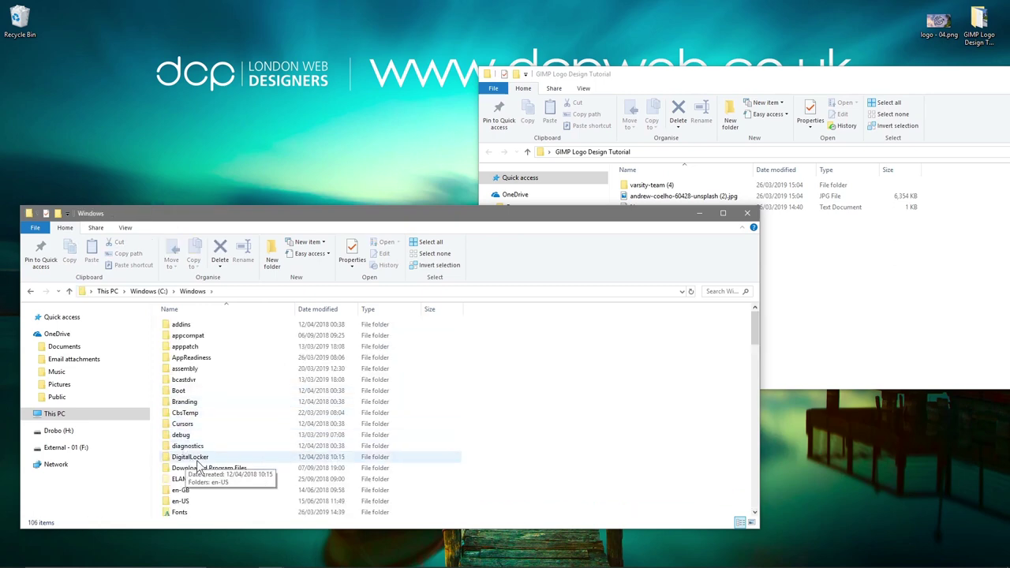
scroll(197, 465, down, 4)
double_click(246, 387)
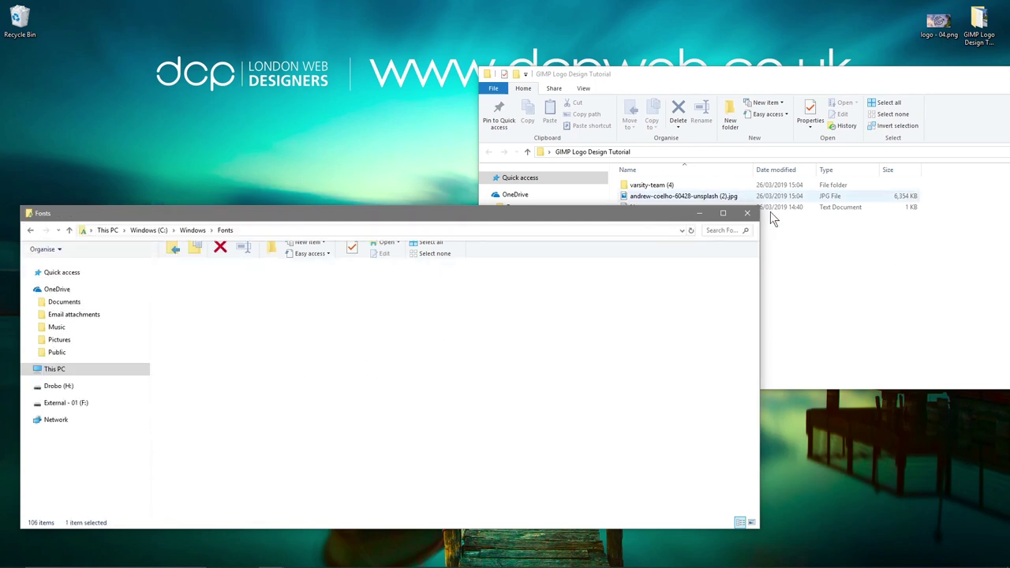
Step: Install VarsityTeam-Bold.otf from the extracted VarsityTeamFont folder into Fonts, replacing the existing version, and close both folder windows
click(769, 211)
double_click(651, 186)
click(647, 197)
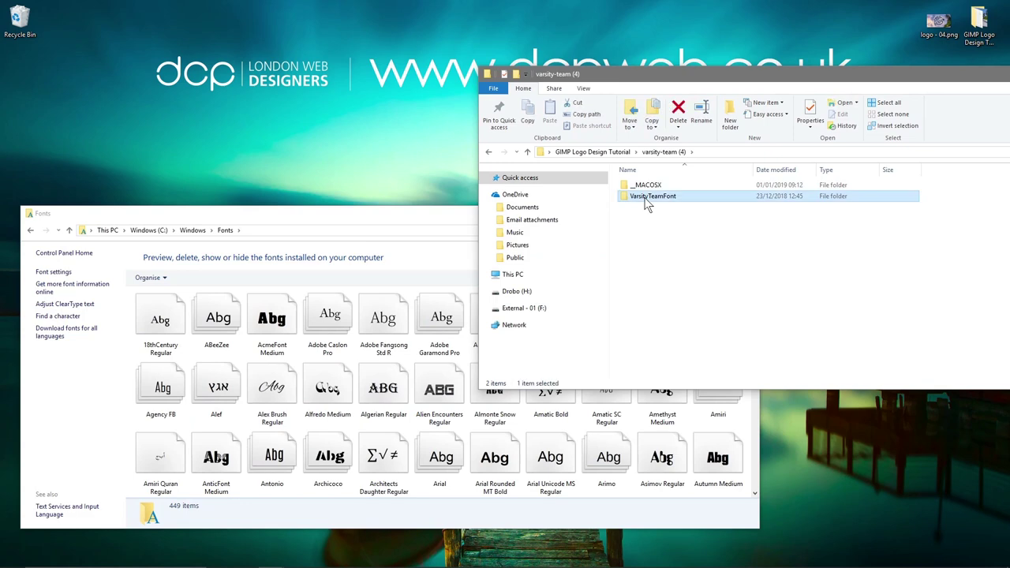
double_click(647, 199)
click(677, 221)
drag(683, 219, 442, 276)
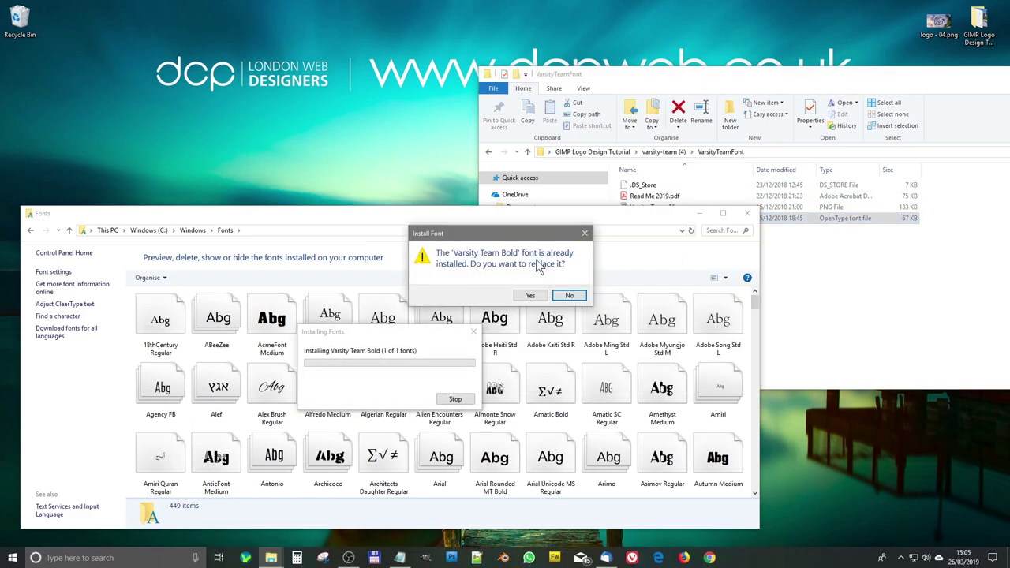
click(530, 296)
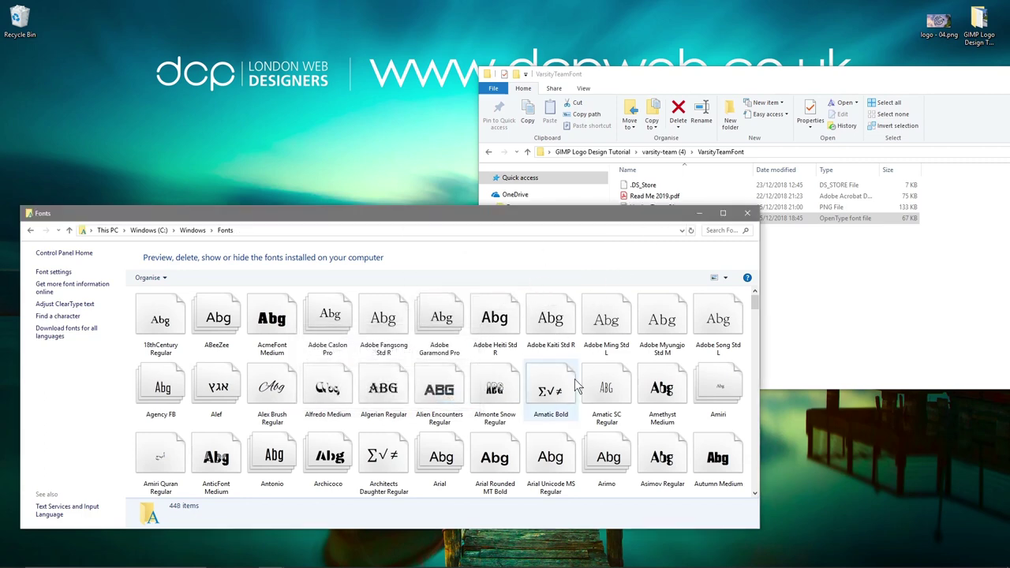
click(747, 213)
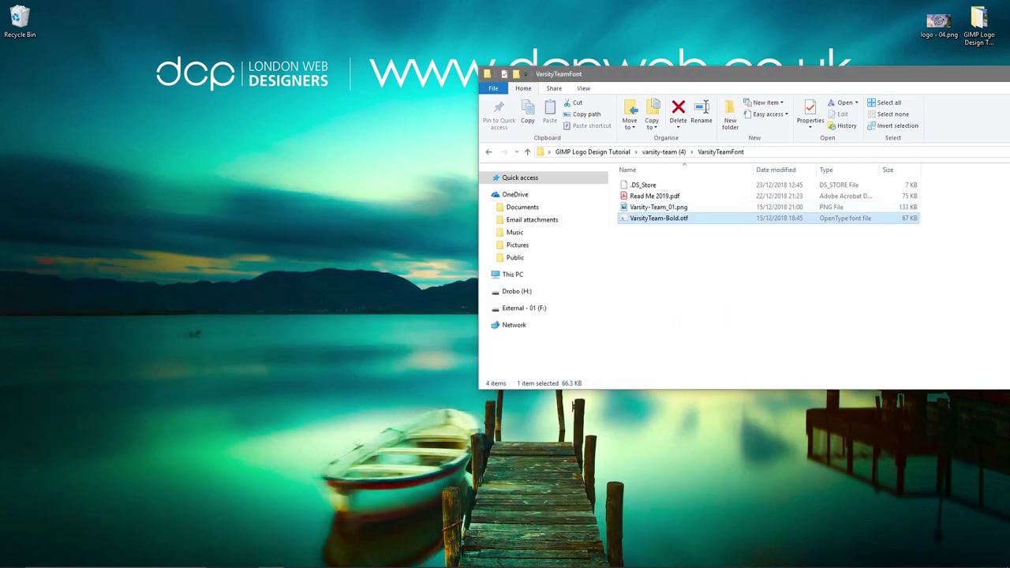
key(alt+F4)
Step: Launch GIMP
click(12, 557)
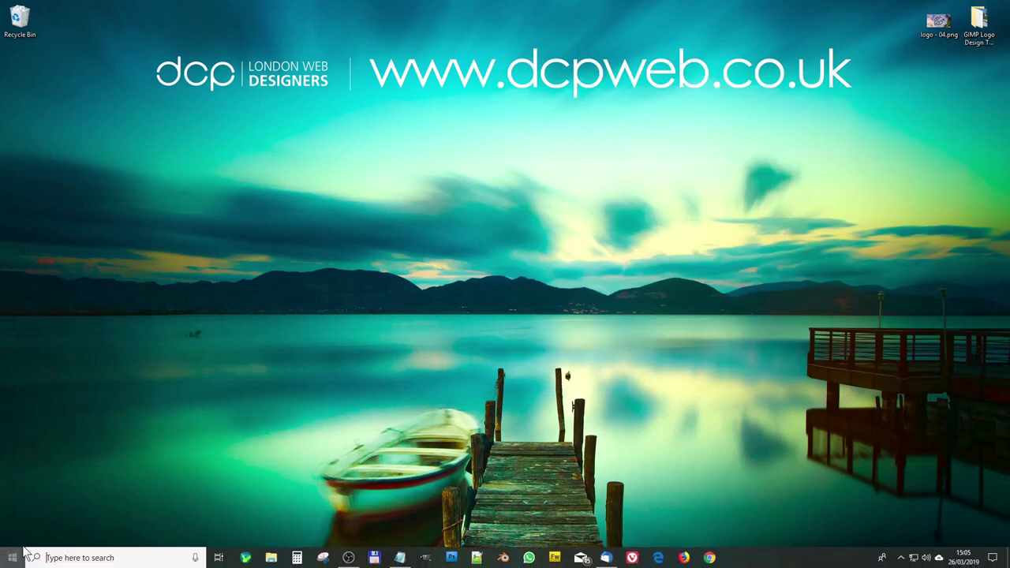
click(418, 265)
click(362, 335)
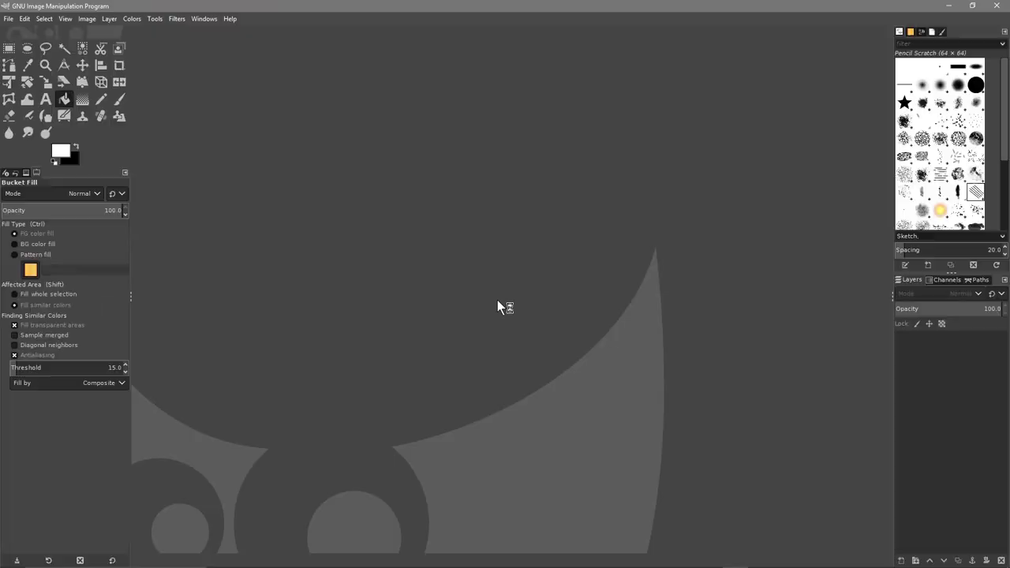
Step: Create a new 1920 × 1080 px image with 32-bit floating point precision and a white fill
click(8, 18)
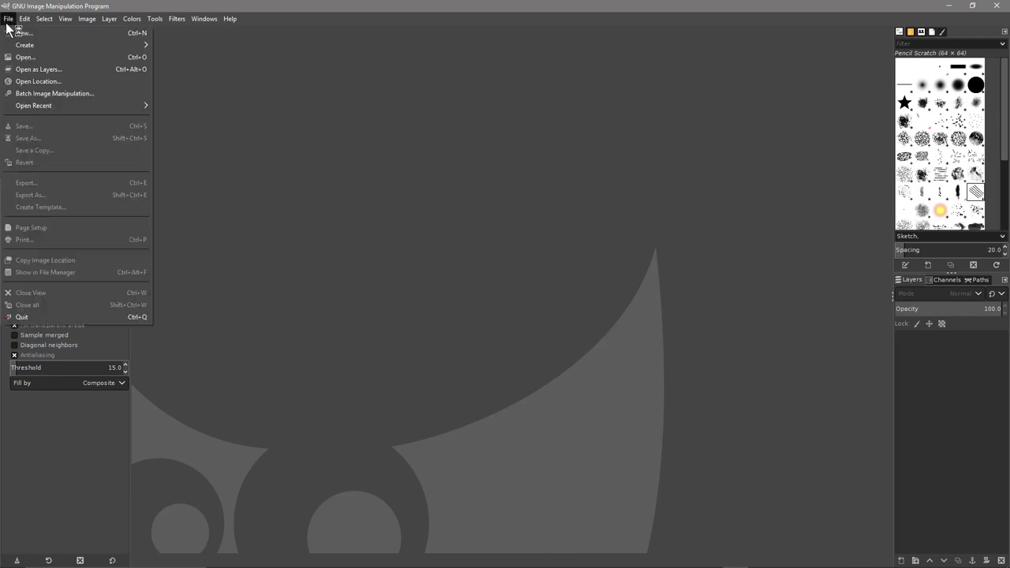
click(24, 29)
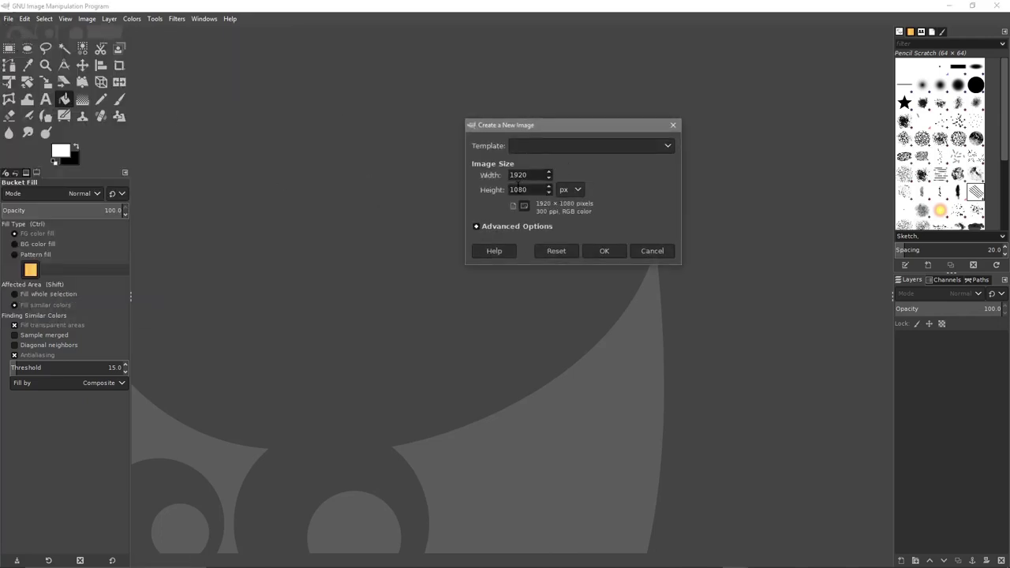
click(526, 226)
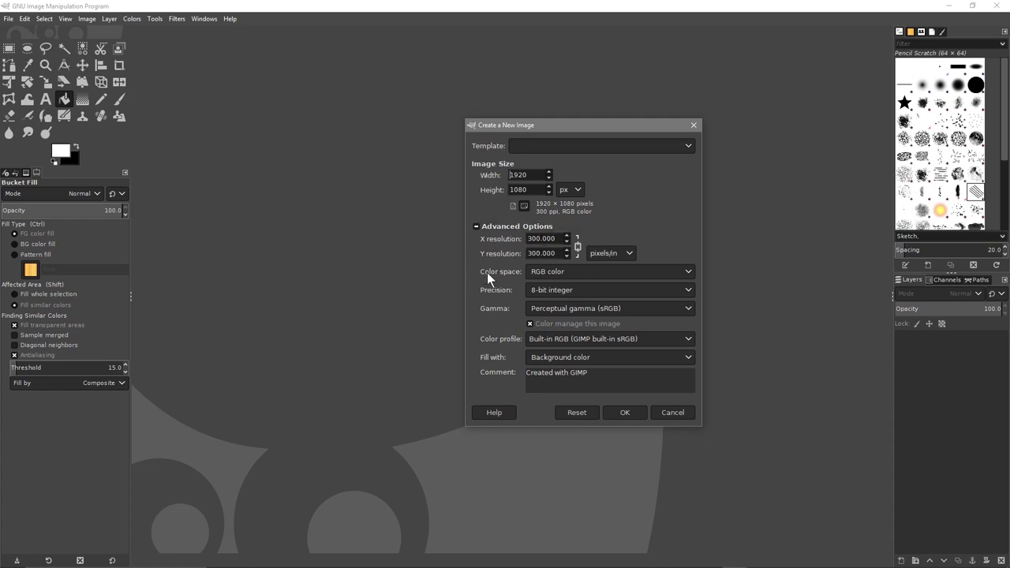
click(532, 293)
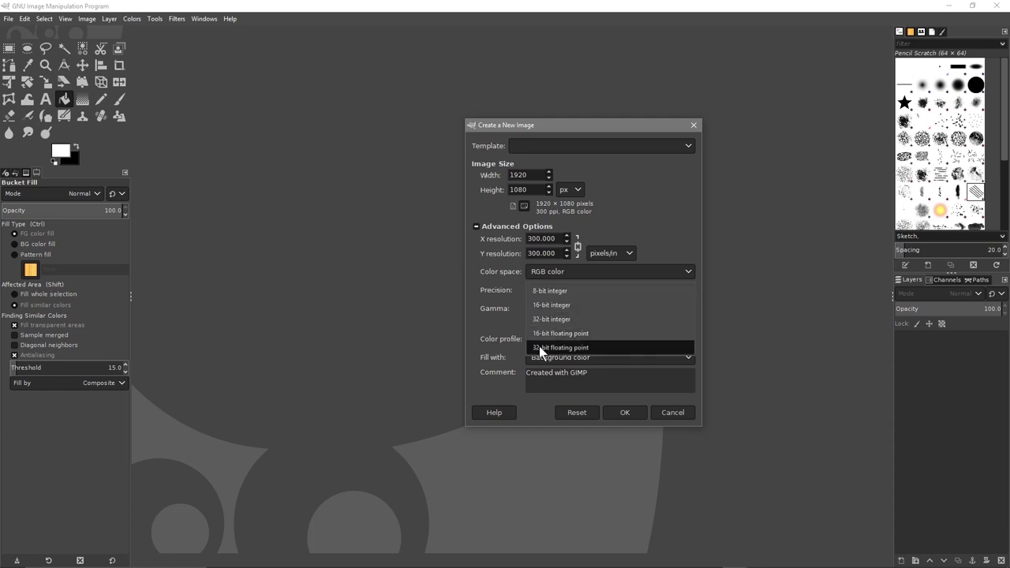
click(538, 345)
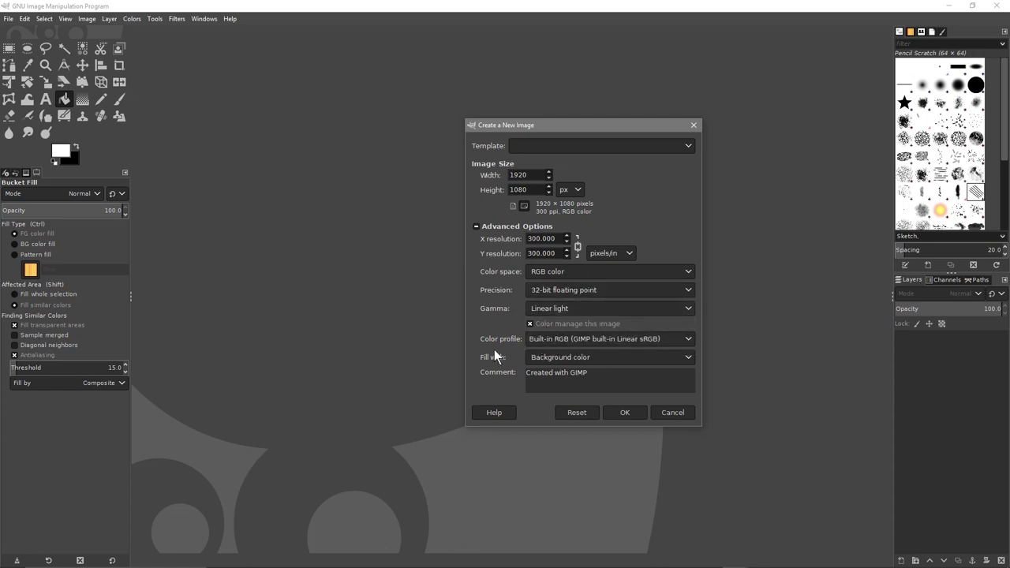
click(550, 358)
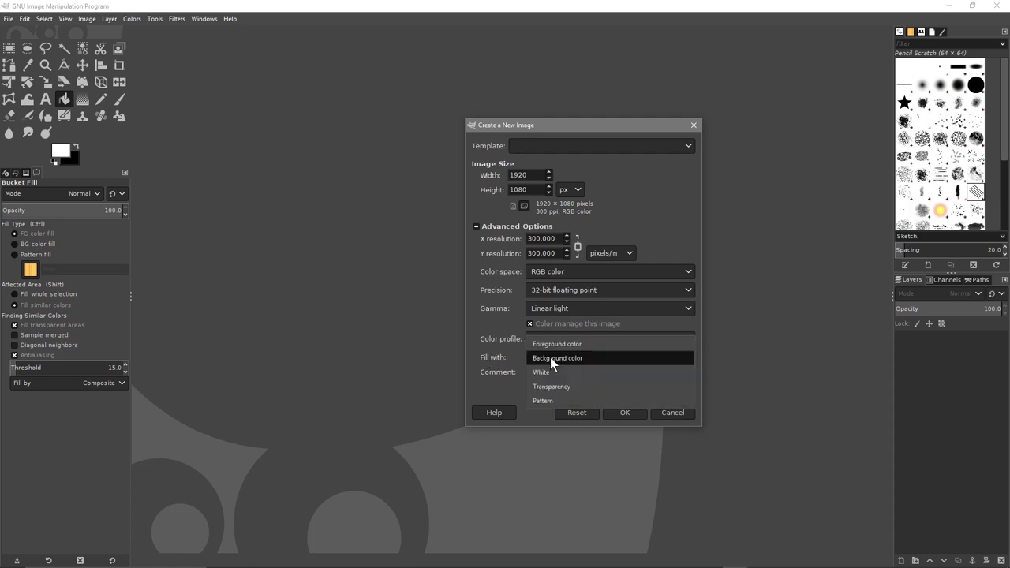
click(543, 377)
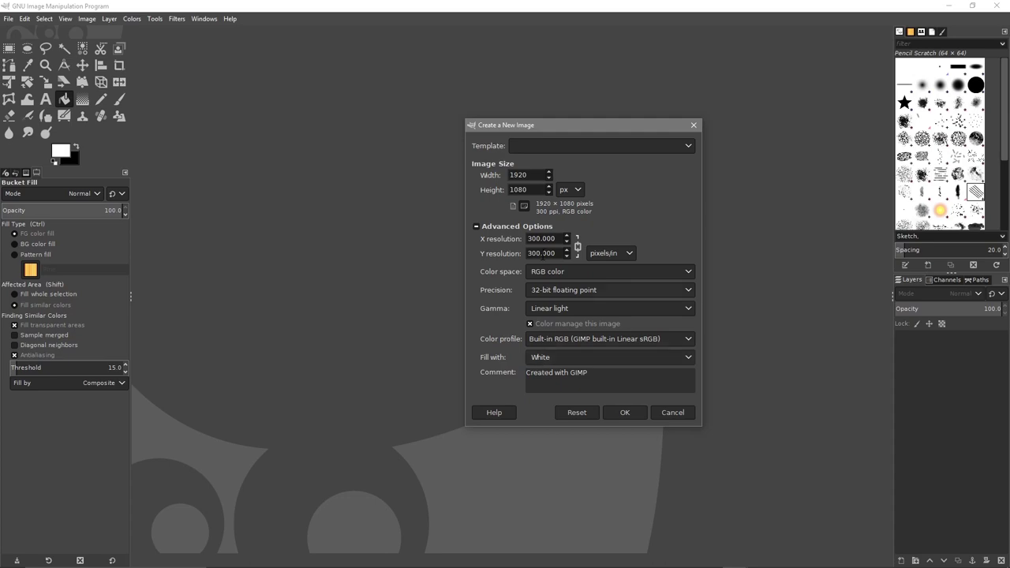
click(627, 412)
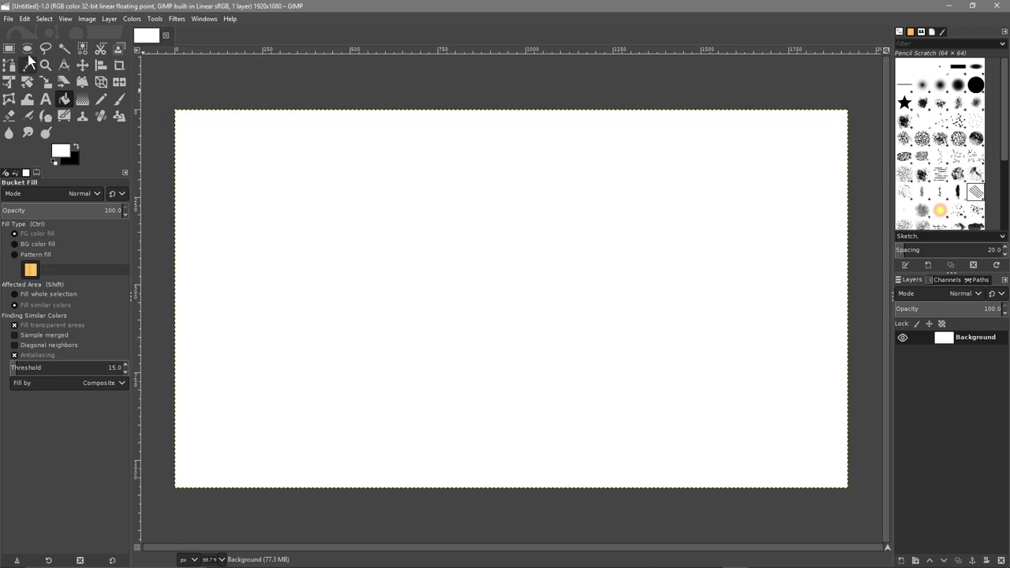
Step: Save the image as logo design - 01.xcf in the GIMP Logo Design Tutorial folder on the Desktop
click(8, 18)
click(47, 138)
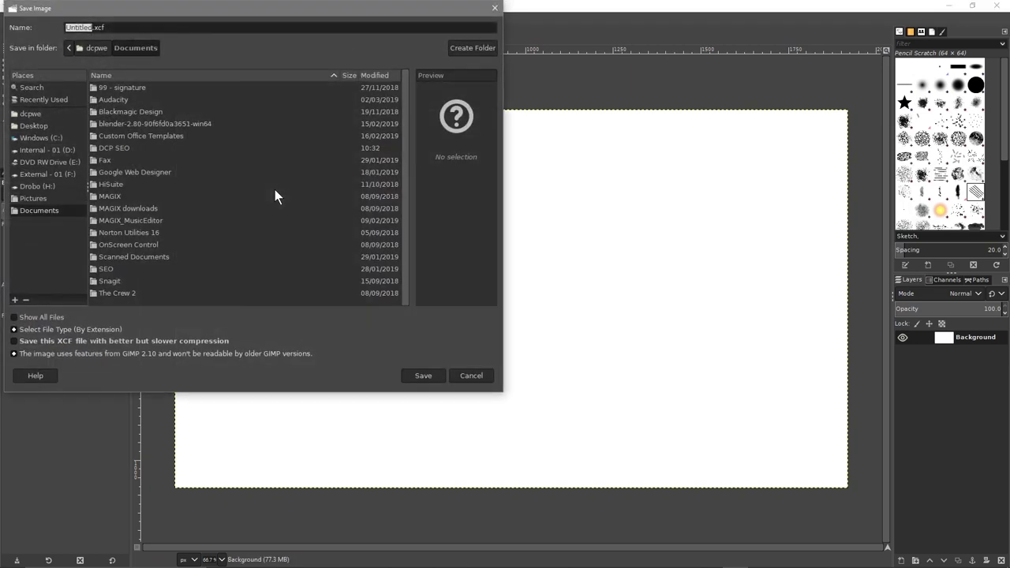
click(55, 127)
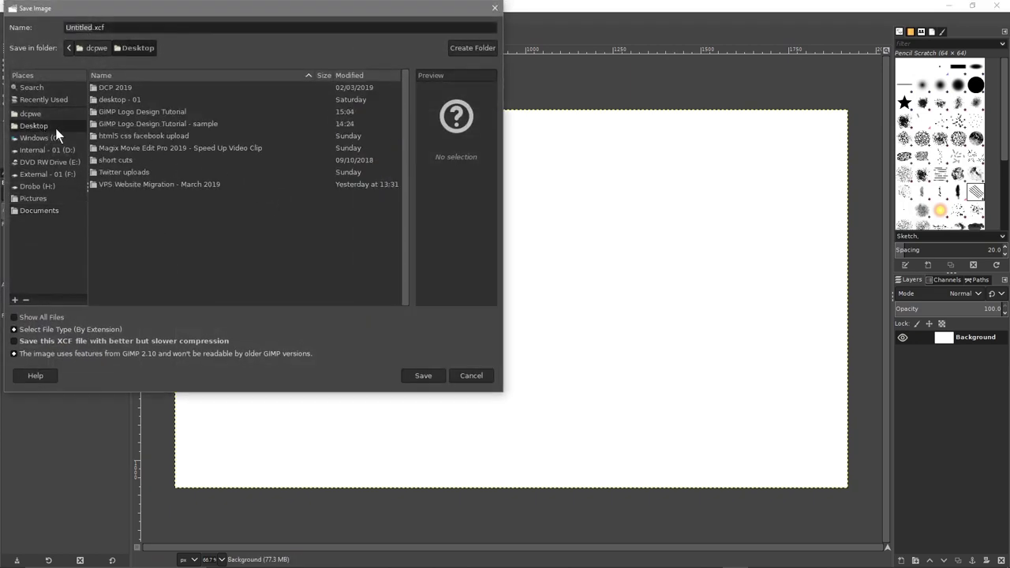
double_click(165, 116)
click(91, 27)
double_click(92, 27)
text(logo design - 01)
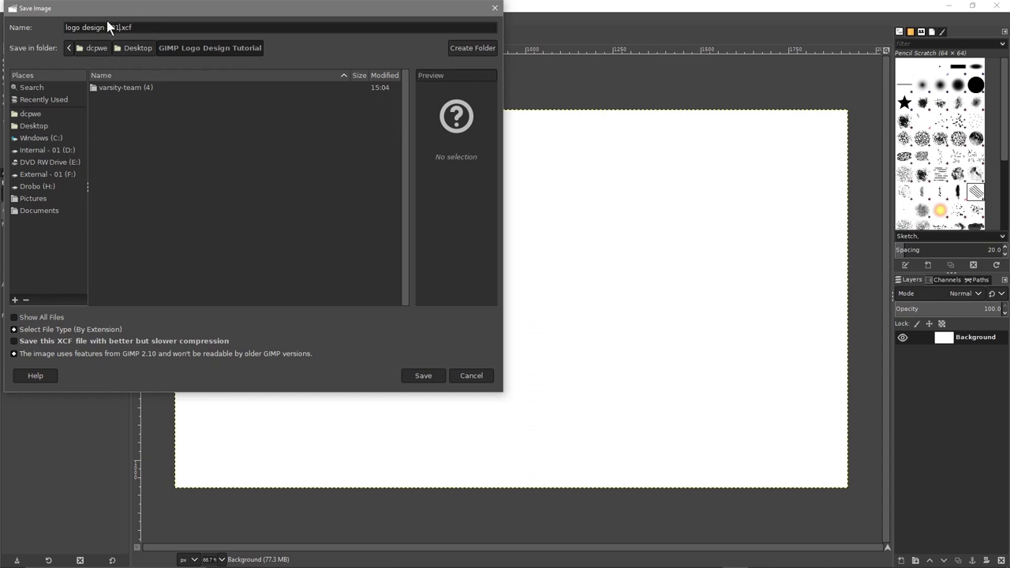
click(429, 373)
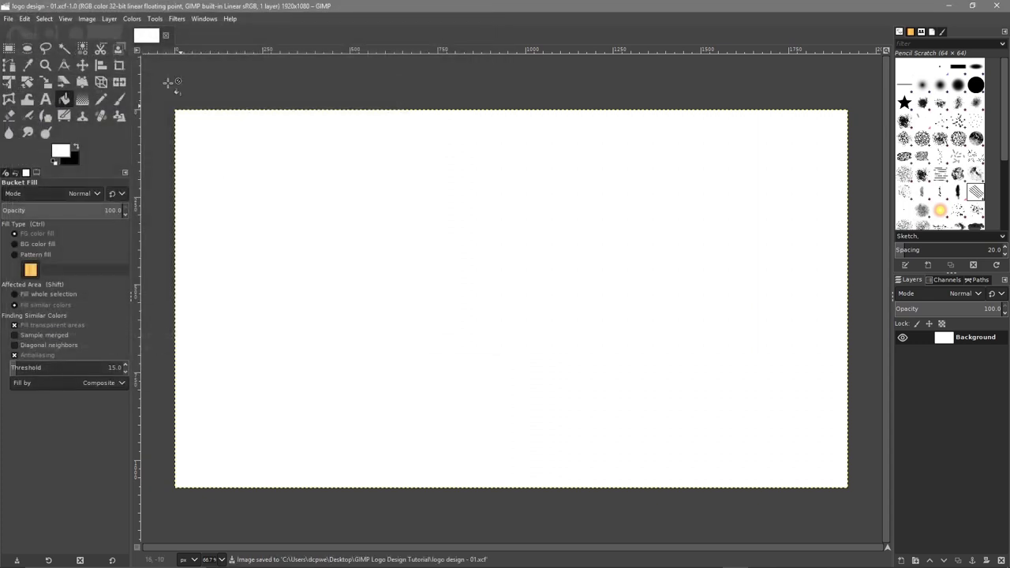
Step: Add a horizontal guide at 50% of the image height
click(87, 19)
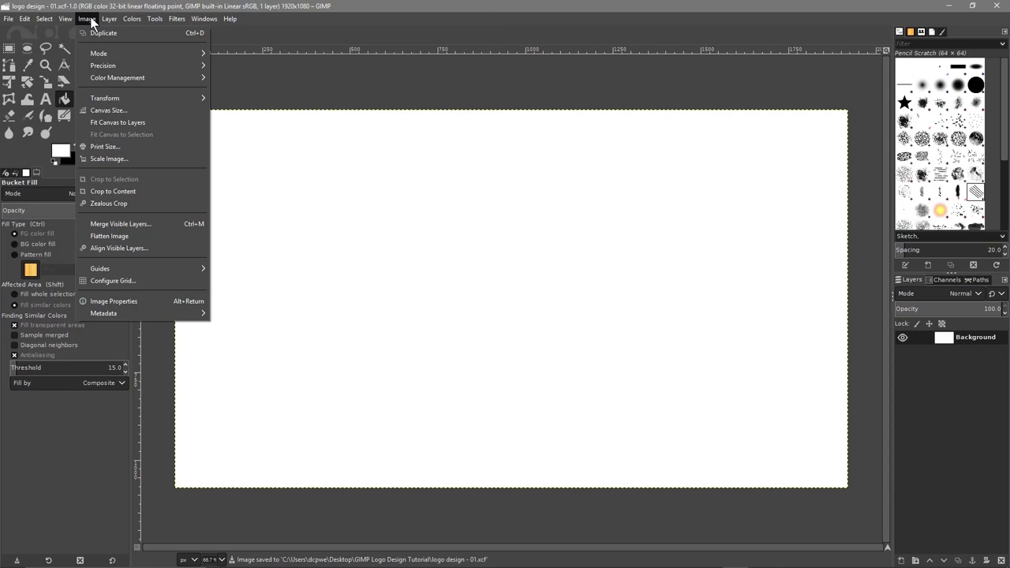
mouse_move(127, 269)
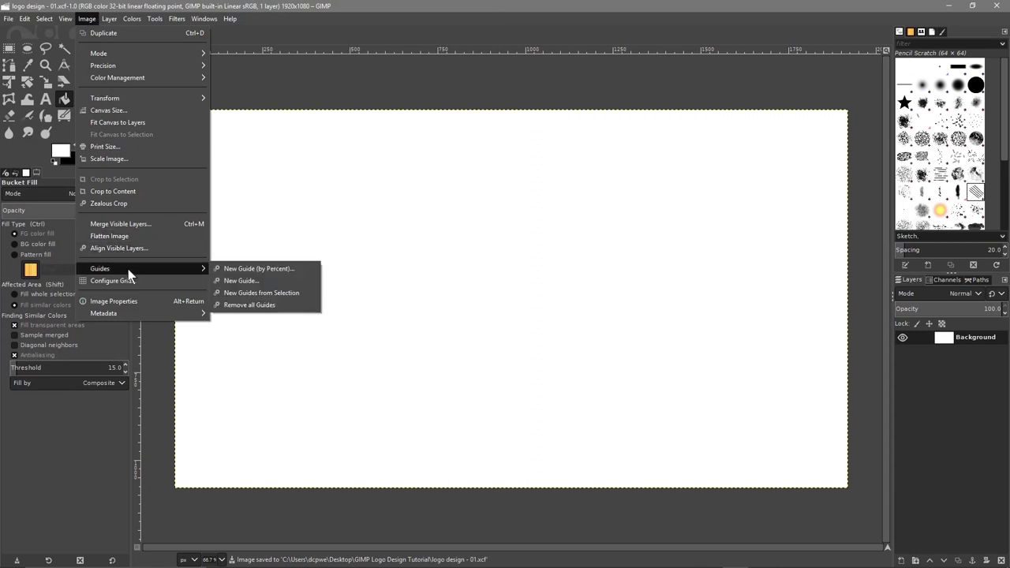
click(245, 268)
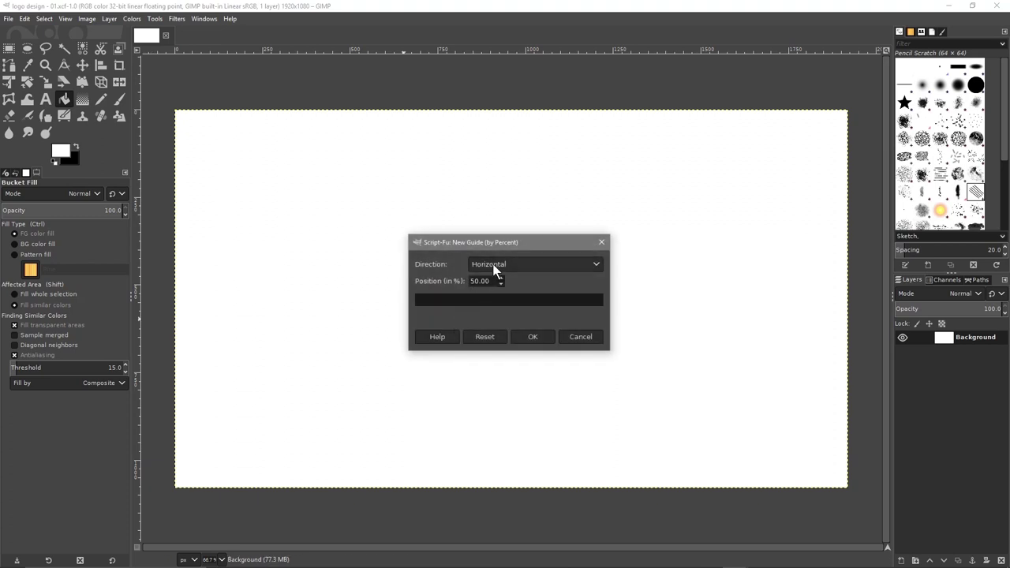
click(530, 337)
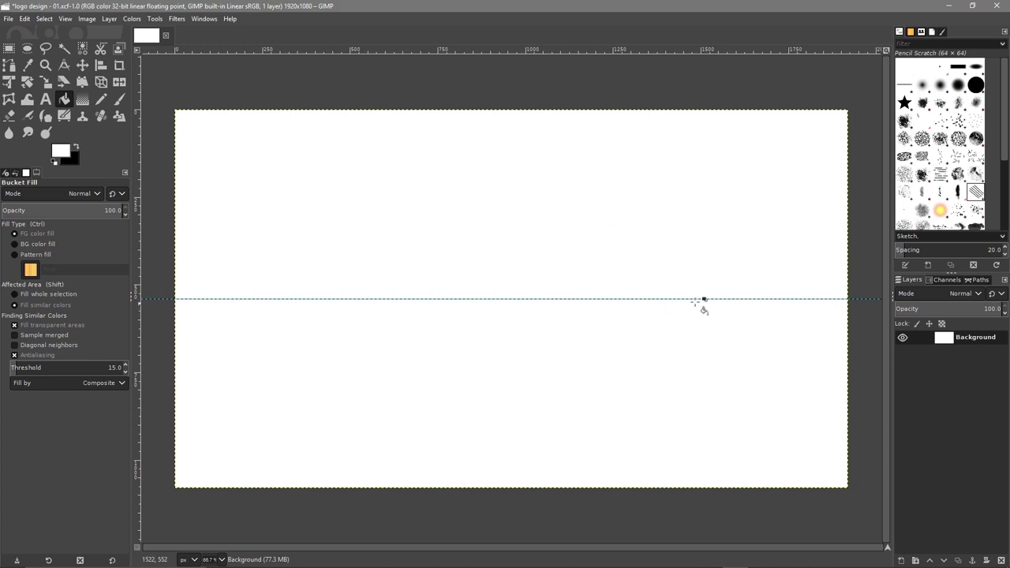
Step: Add a vertical guide at 50% of the image width
click(92, 22)
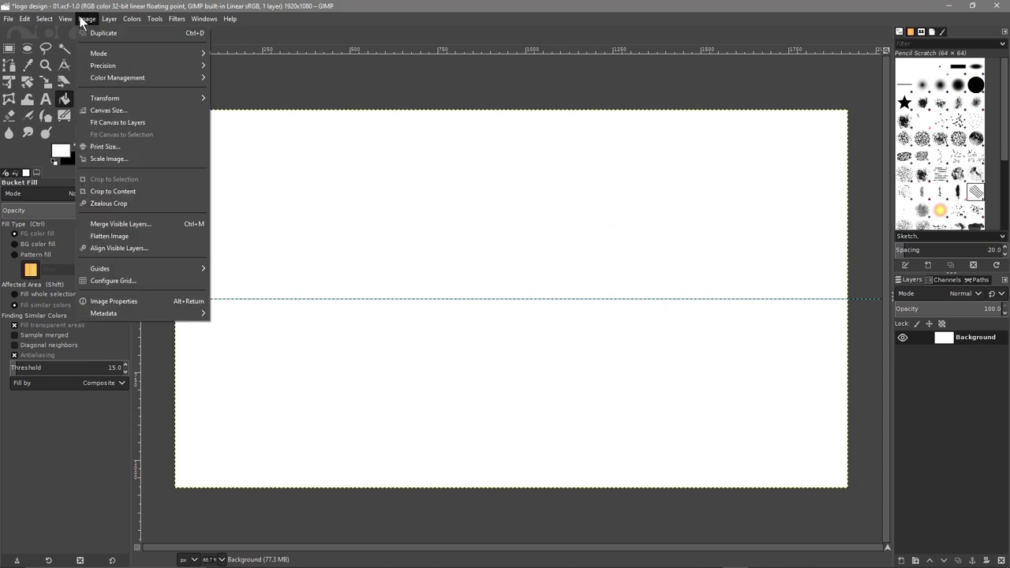
mouse_move(118, 268)
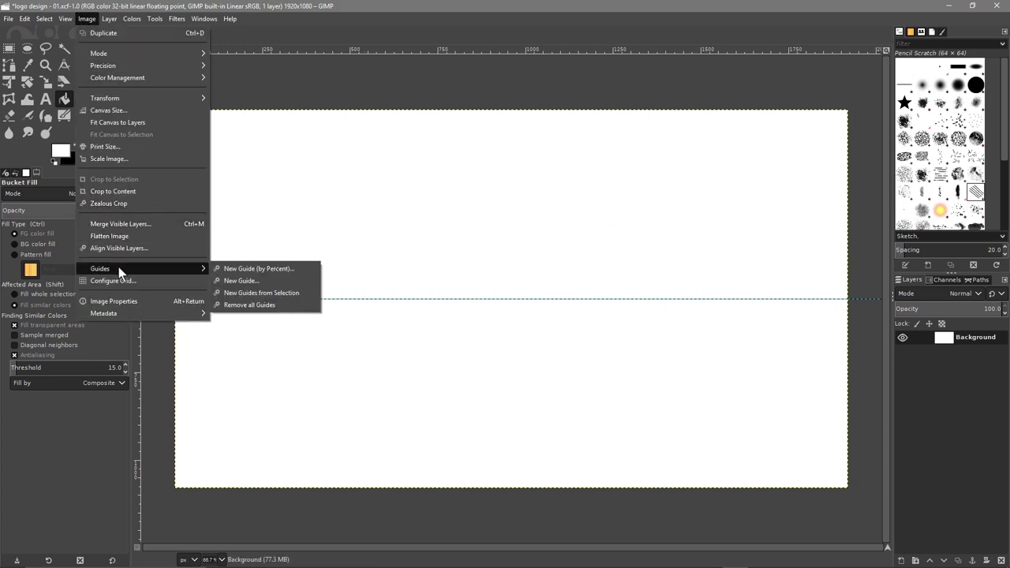
click(236, 268)
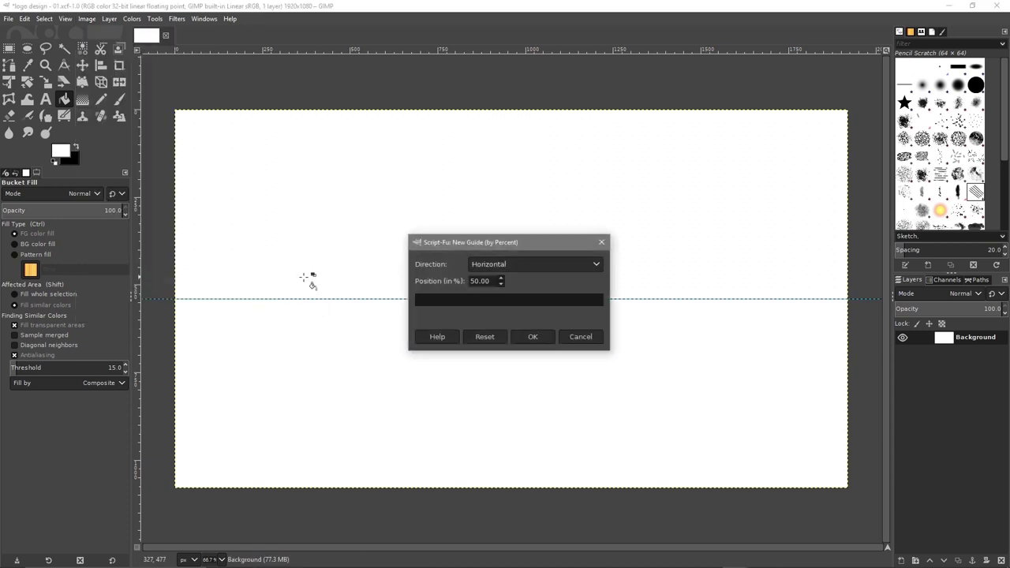
click(502, 265)
click(495, 276)
click(531, 337)
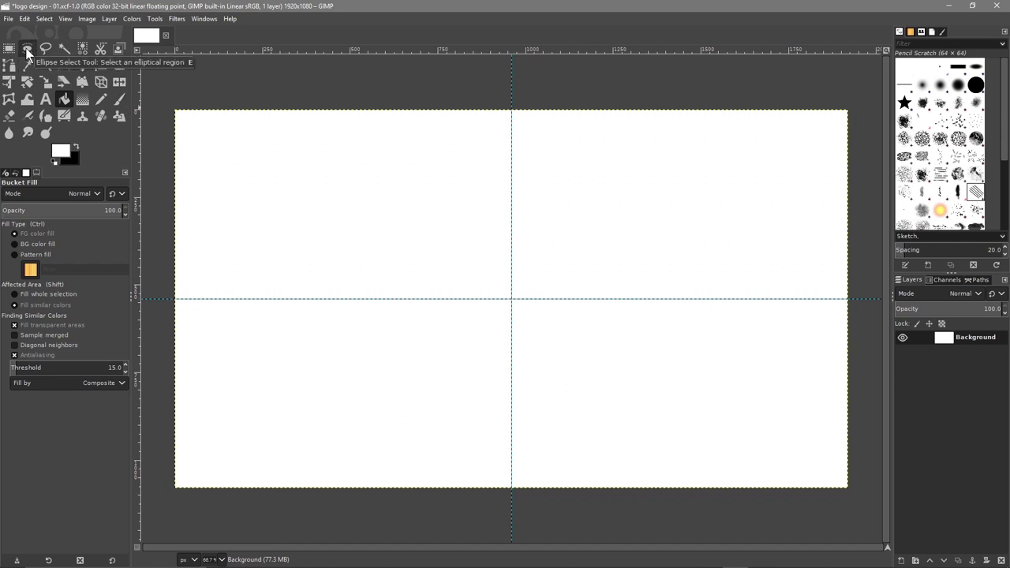
Step: Activate the Ellipse Select tool and add a new layer named Circle 1, filled with transparency
click(28, 50)
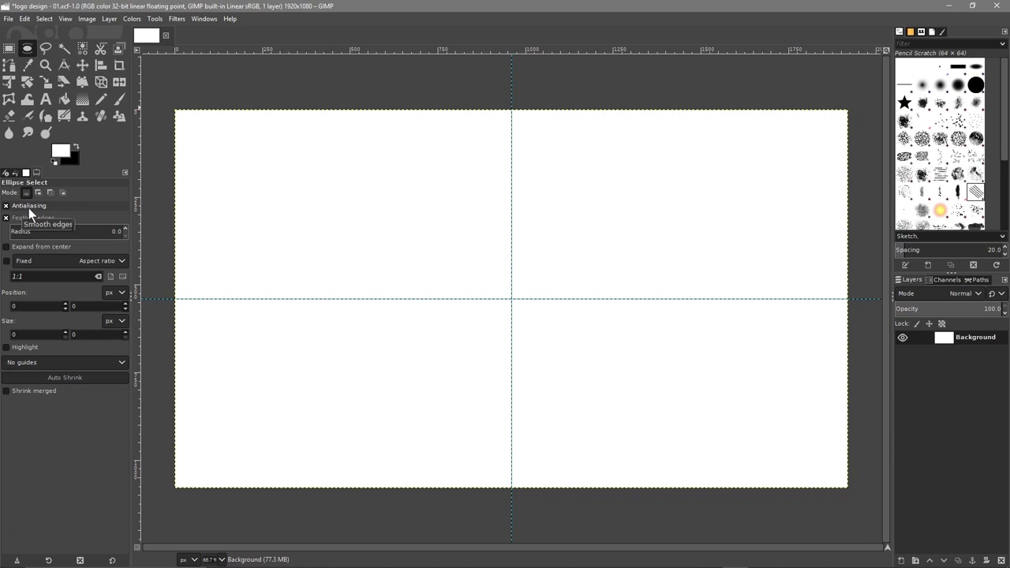
click(115, 232)
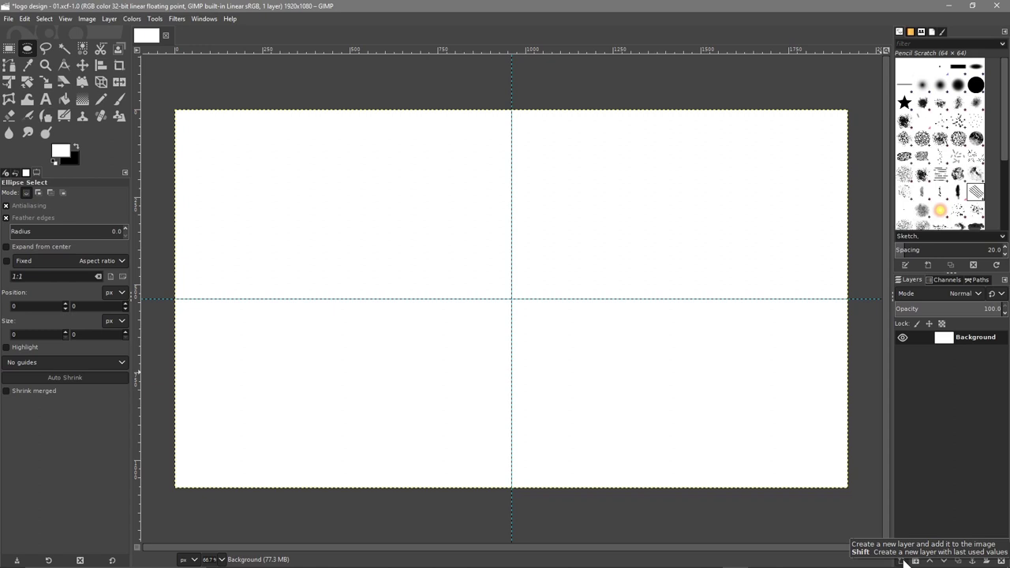
click(903, 558)
click(821, 522)
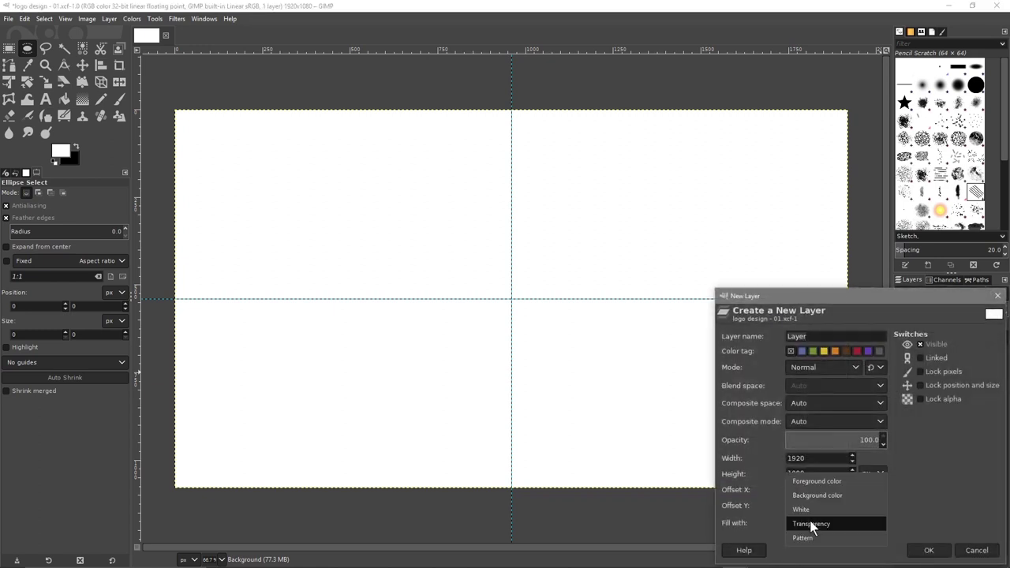
click(810, 524)
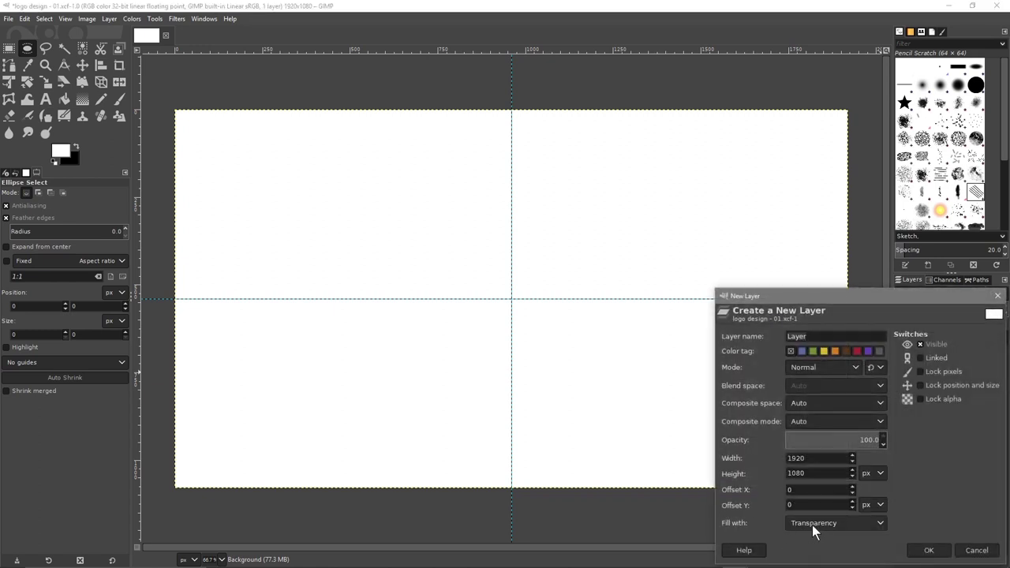
click(933, 551)
double_click(962, 336)
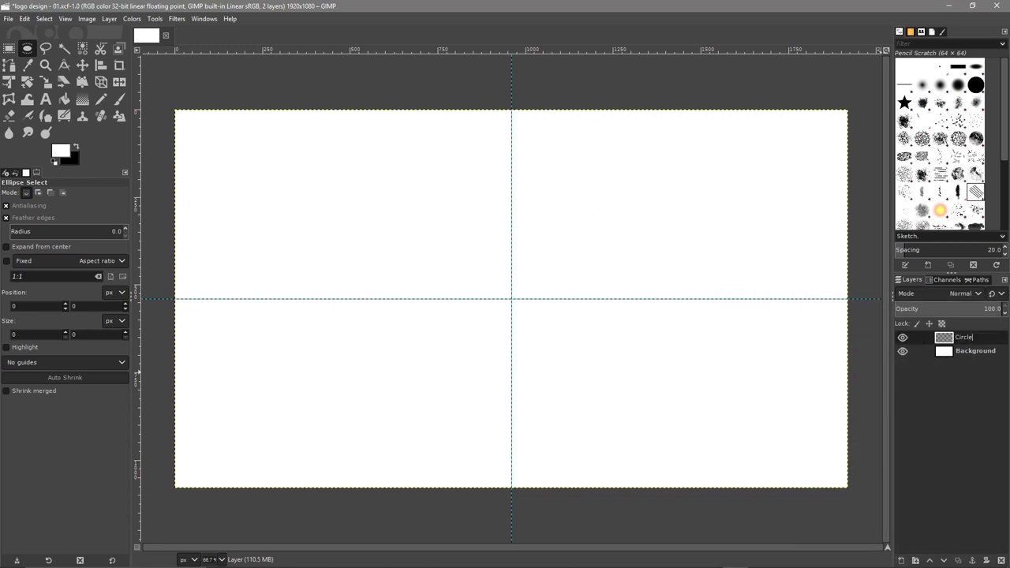
key(Return)
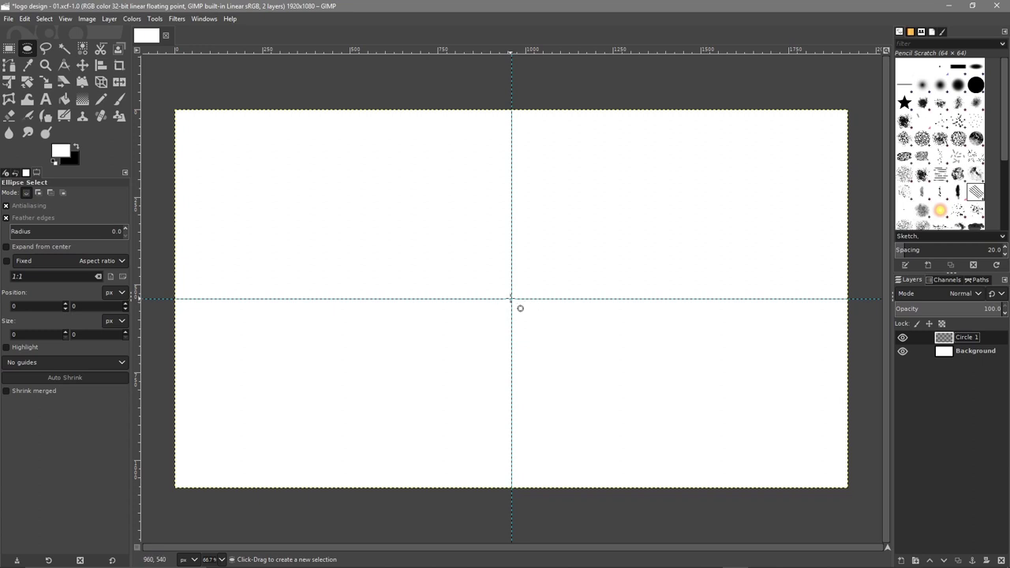
Step: Draw a circular selection of about 867 × 867 px, expanded from the intersection of the two guides
drag(511, 299, 587, 358)
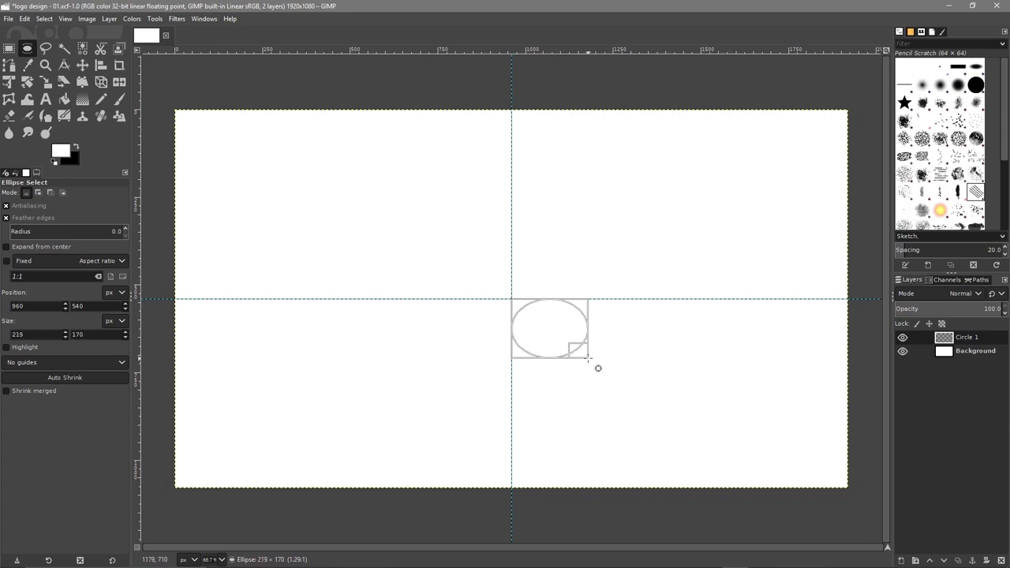
drag(587, 357, 564, 359)
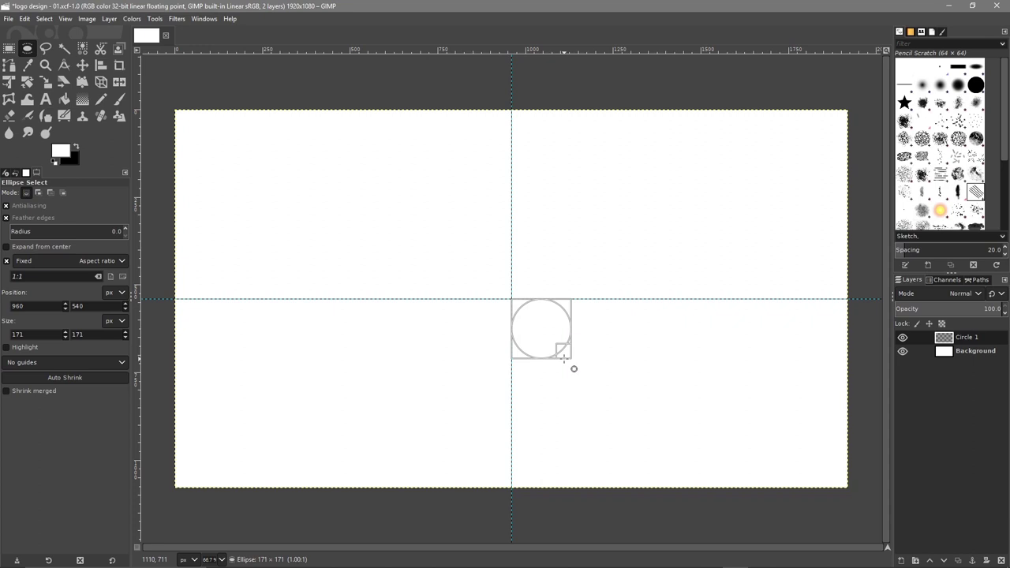
drag(563, 358, 563, 359)
key(ctrl)
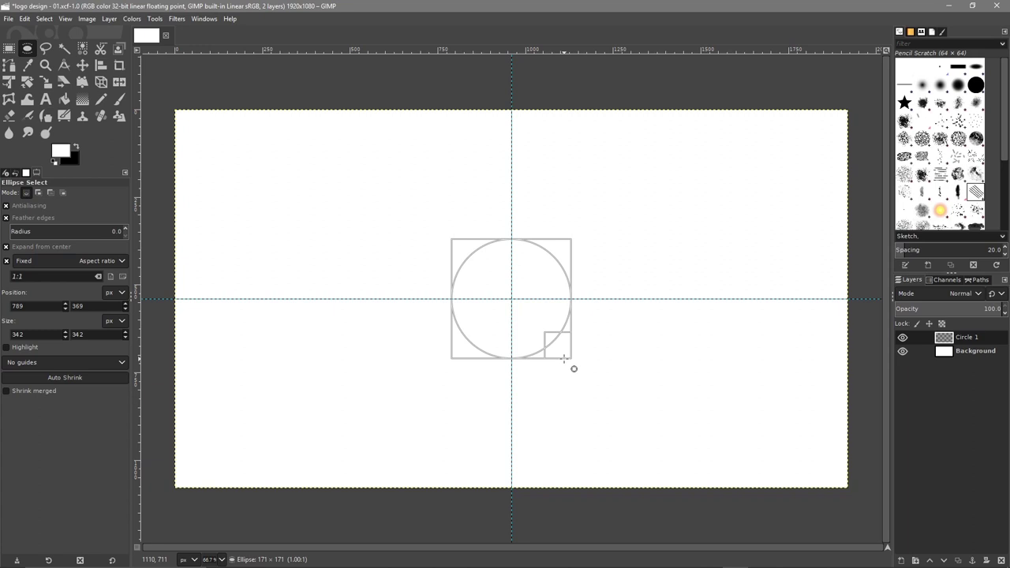
drag(563, 358, 631, 451)
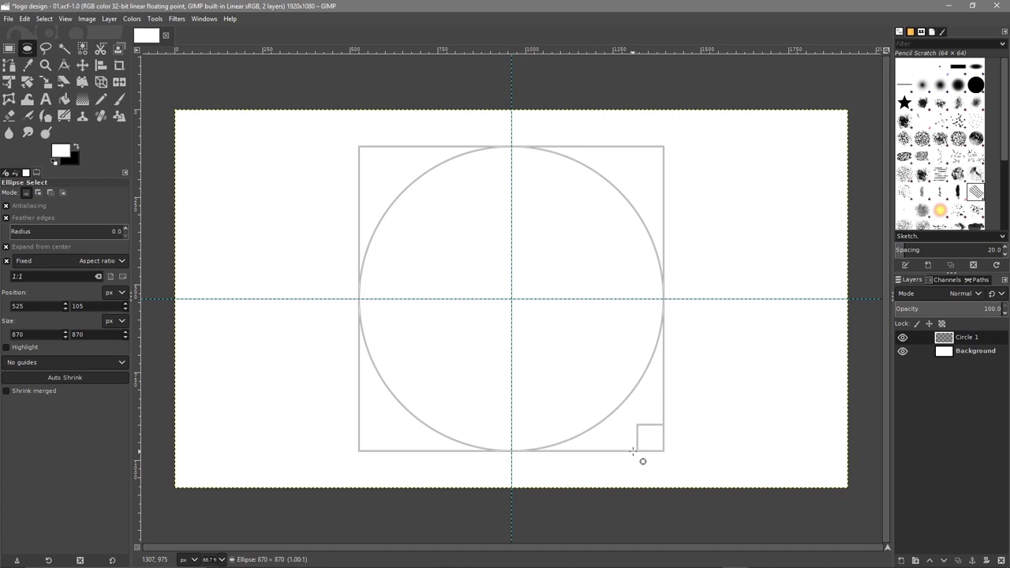
drag(632, 451, 631, 450)
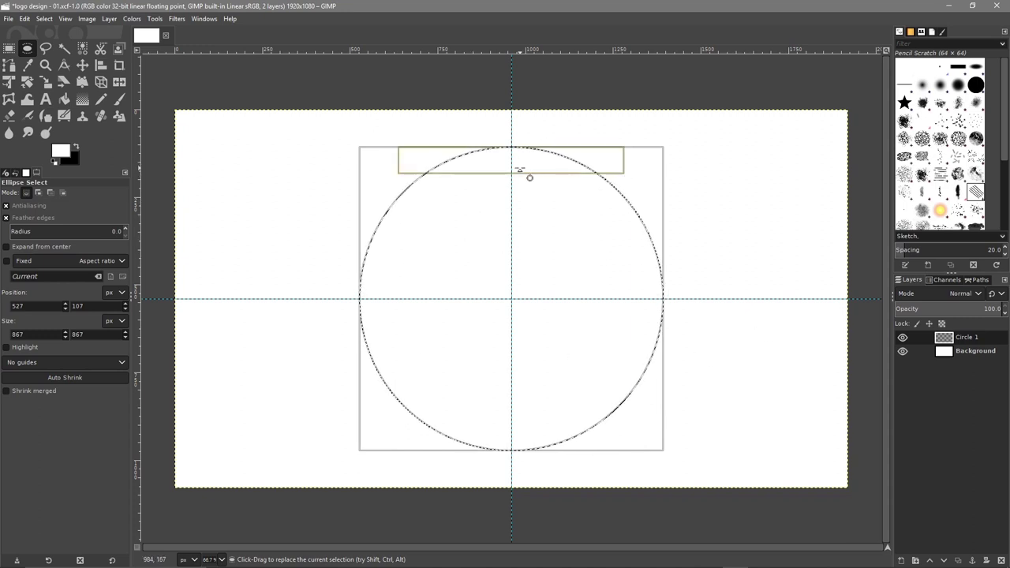
Step: Set the foreground color to dark blue 283553 and fill the circular selection on the Circle 1 layer with it
click(61, 152)
click(99, 107)
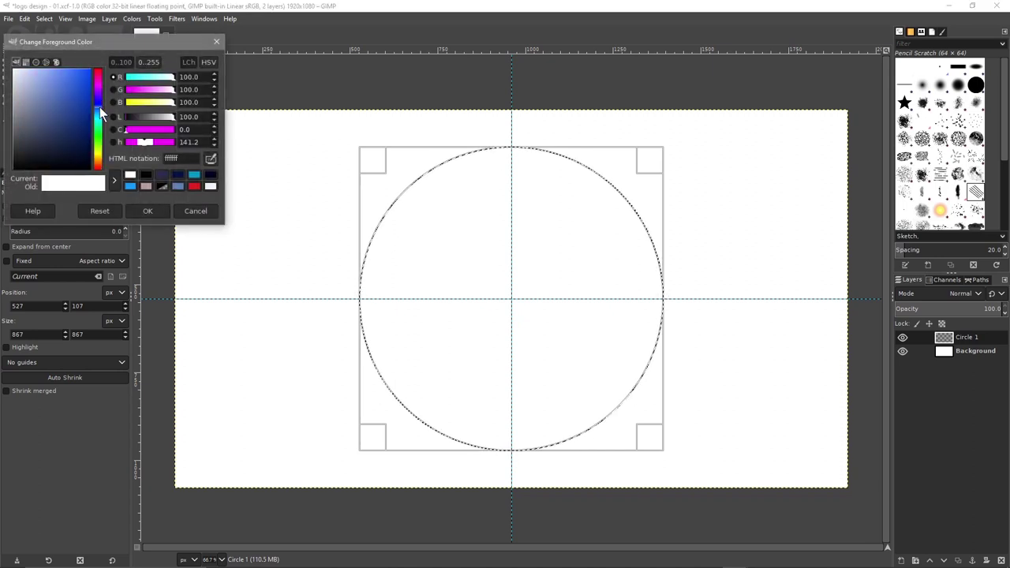
click(53, 140)
drag(54, 140, 54, 136)
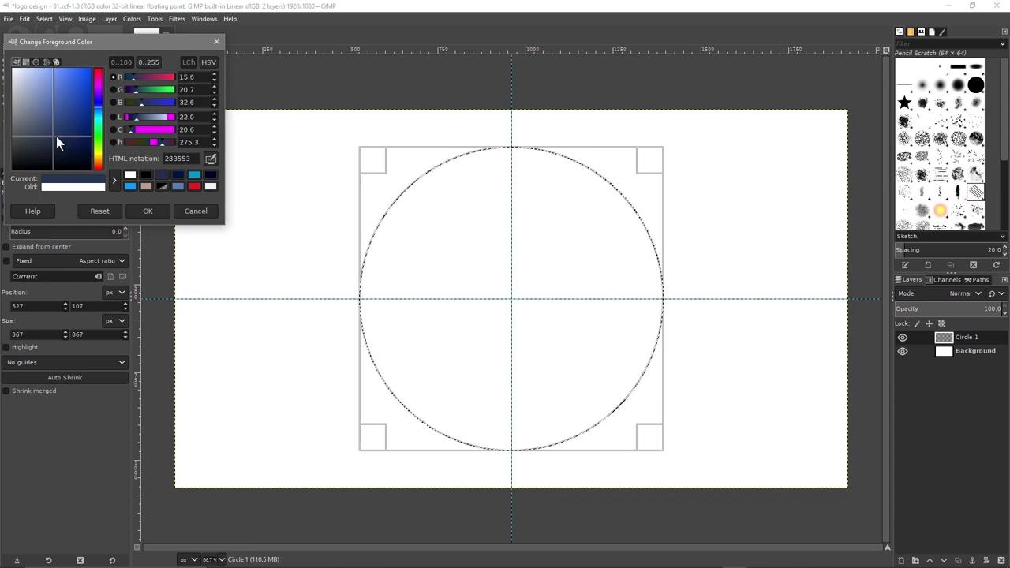
click(146, 211)
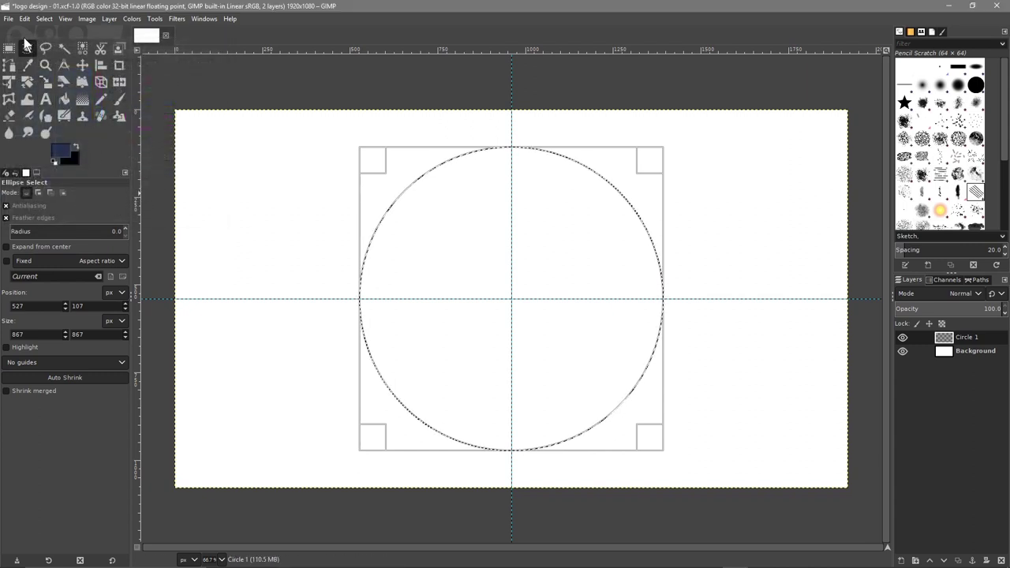
click(25, 19)
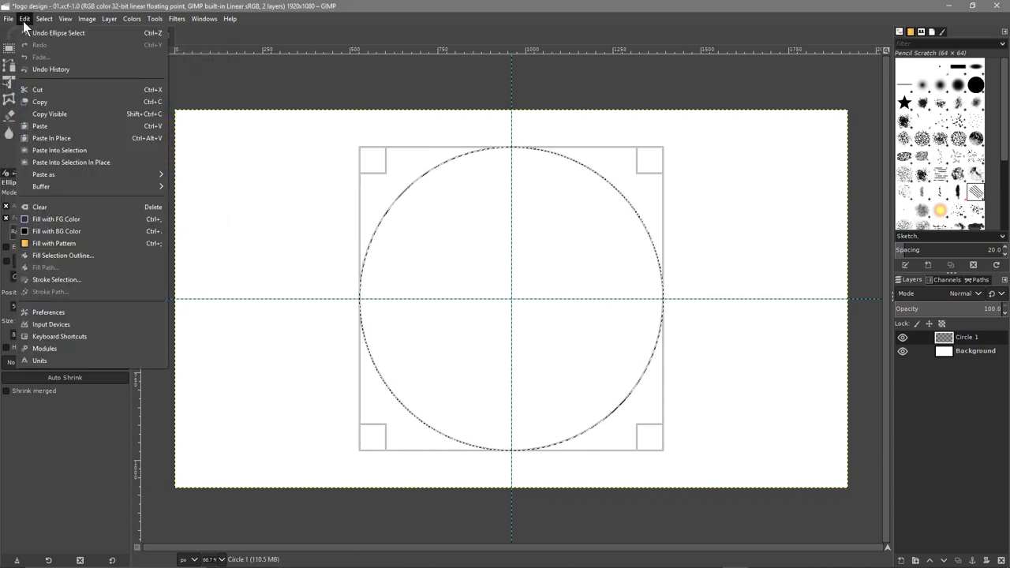
click(52, 218)
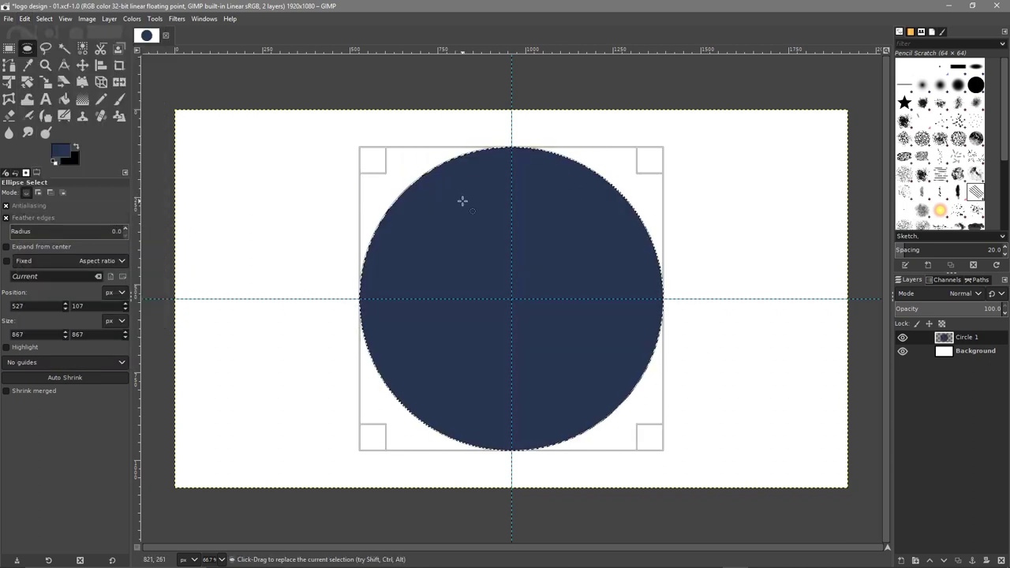
Step: Deselect the circle and save the image
click(45, 19)
click(54, 45)
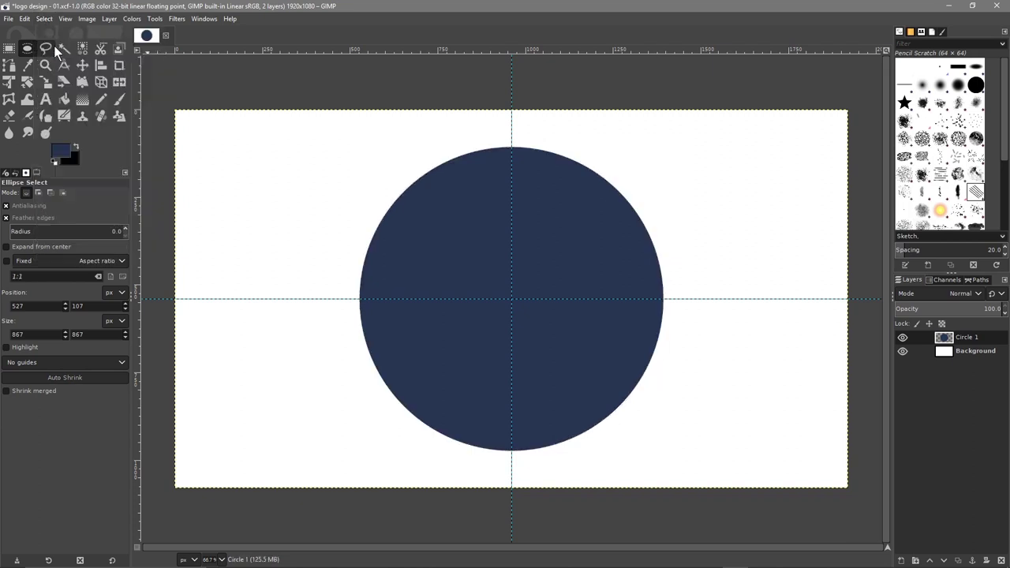
click(8, 19)
click(55, 126)
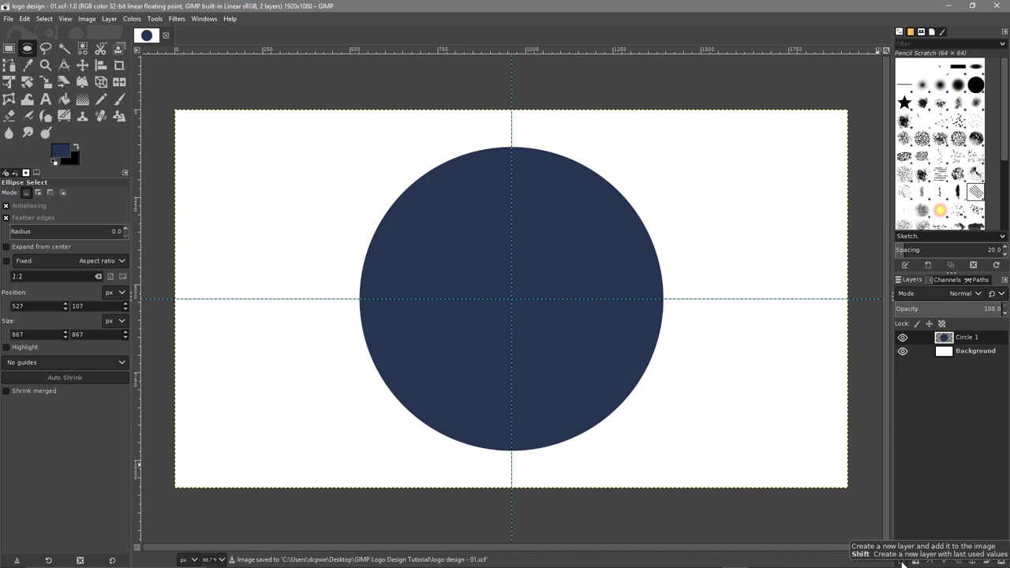
Step: Add a new transparent layer above Circle 1 and name it Circle 2
click(903, 562)
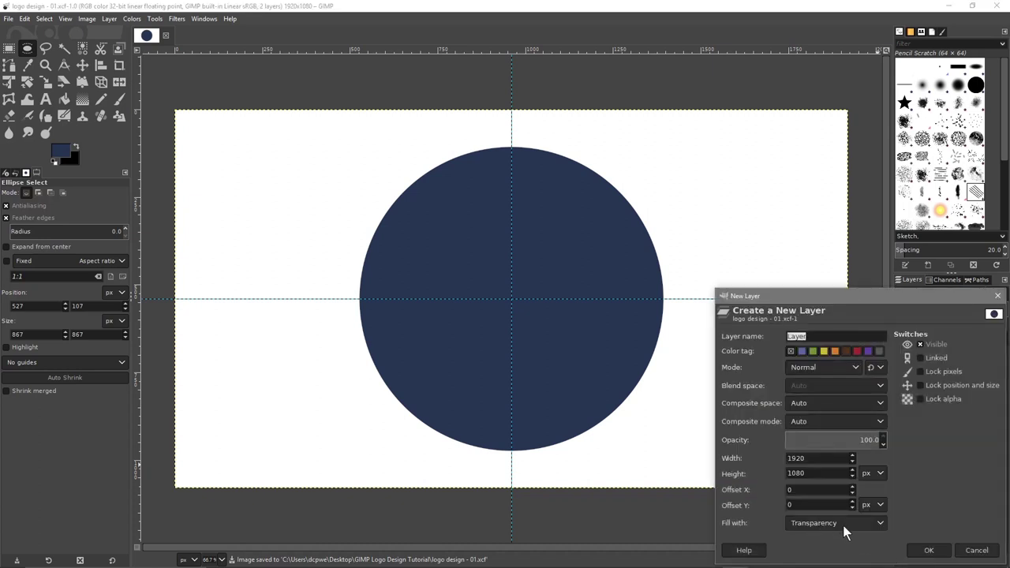
click(917, 550)
double_click(964, 339)
text(Cir)
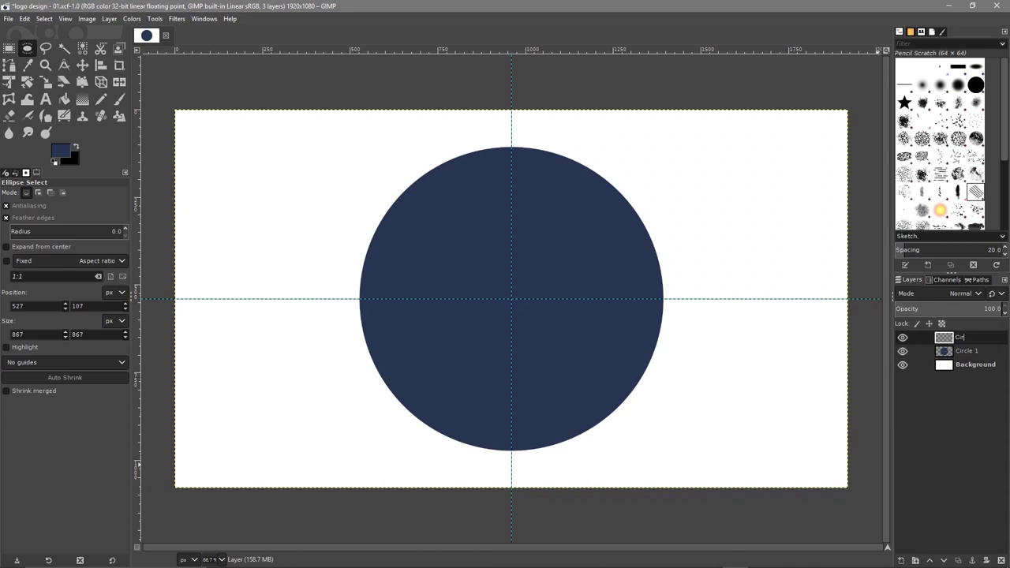
text(cle 2)
key(Return)
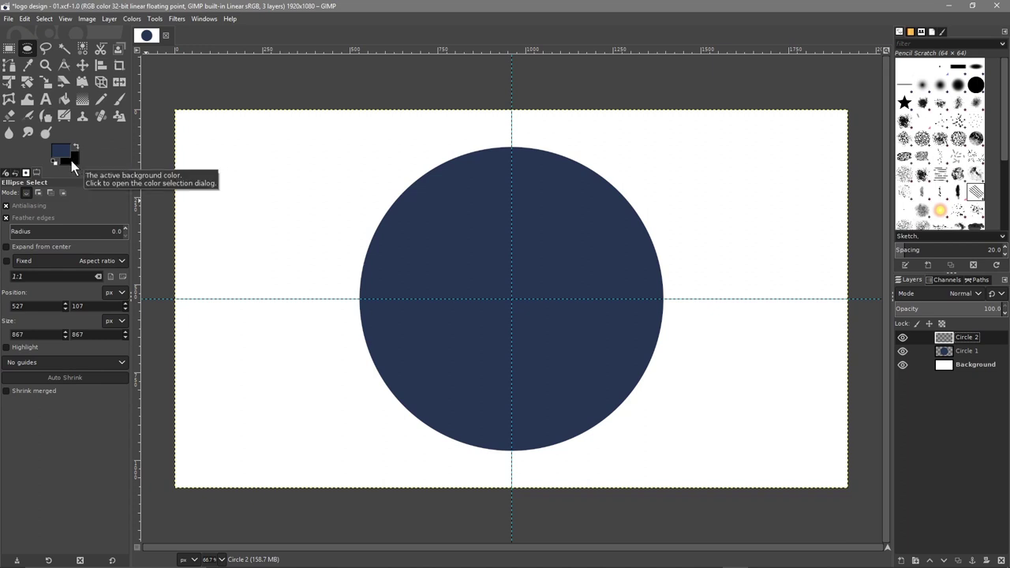
Step: Set the background color to white (ffffff)
click(71, 160)
click(45, 127)
drag(46, 129, 1, 57)
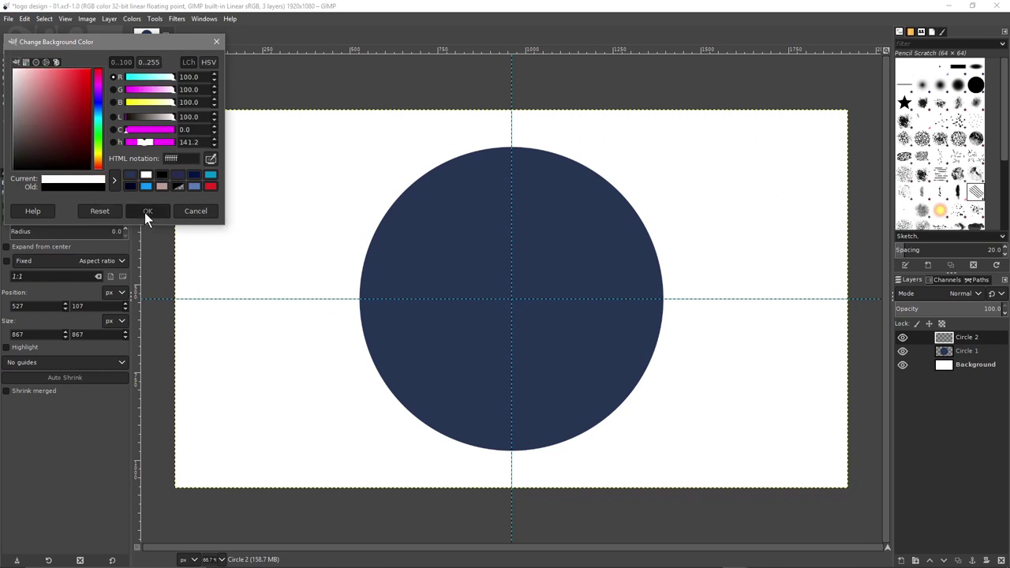
click(146, 211)
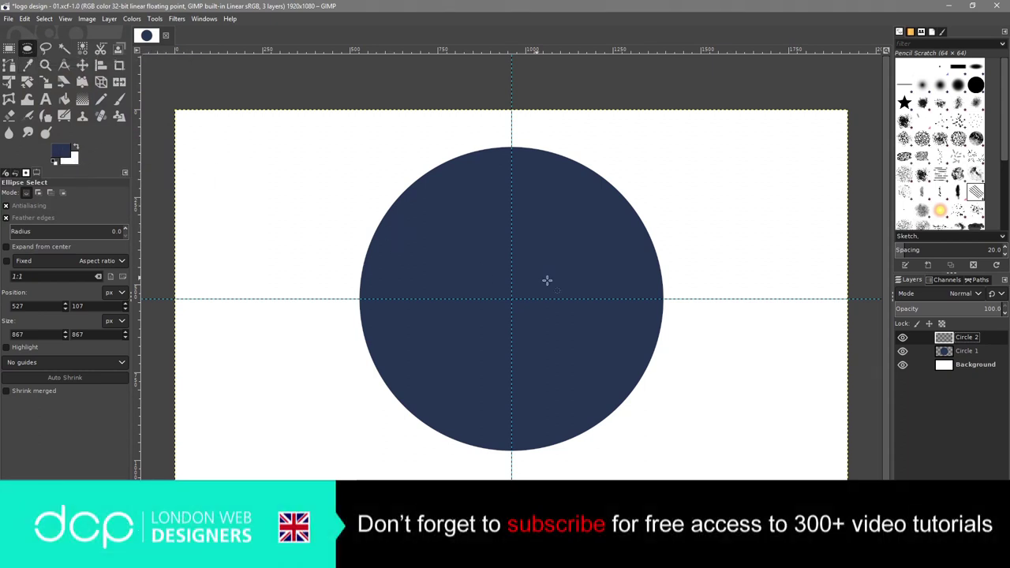
Step: Select a centered circle about 825 px wide from the guide intersection on the Circle 2 layer and fill it with the white background color
drag(512, 298, 550, 335)
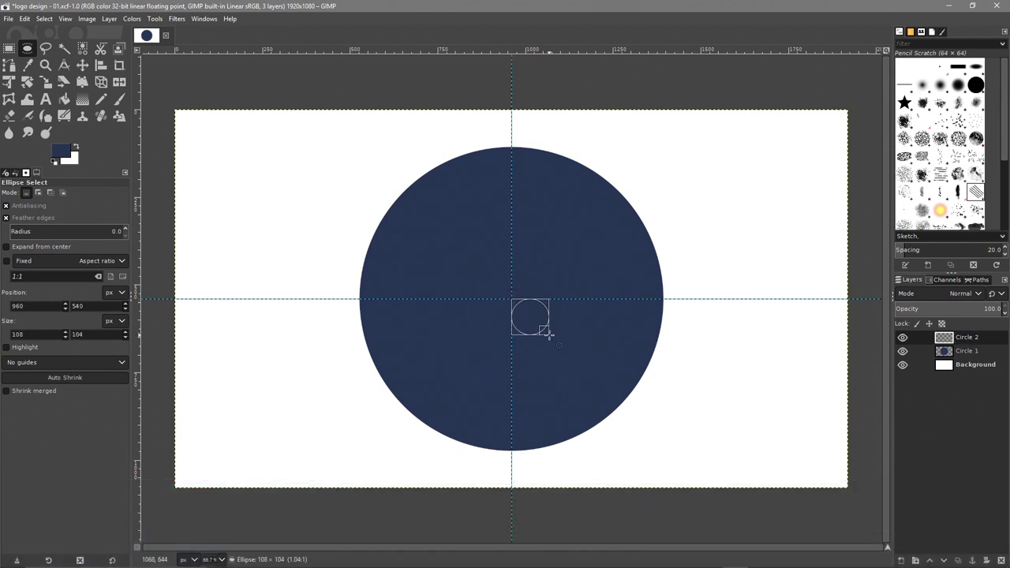
key(shift)
key(ctrl)
drag(550, 335, 656, 438)
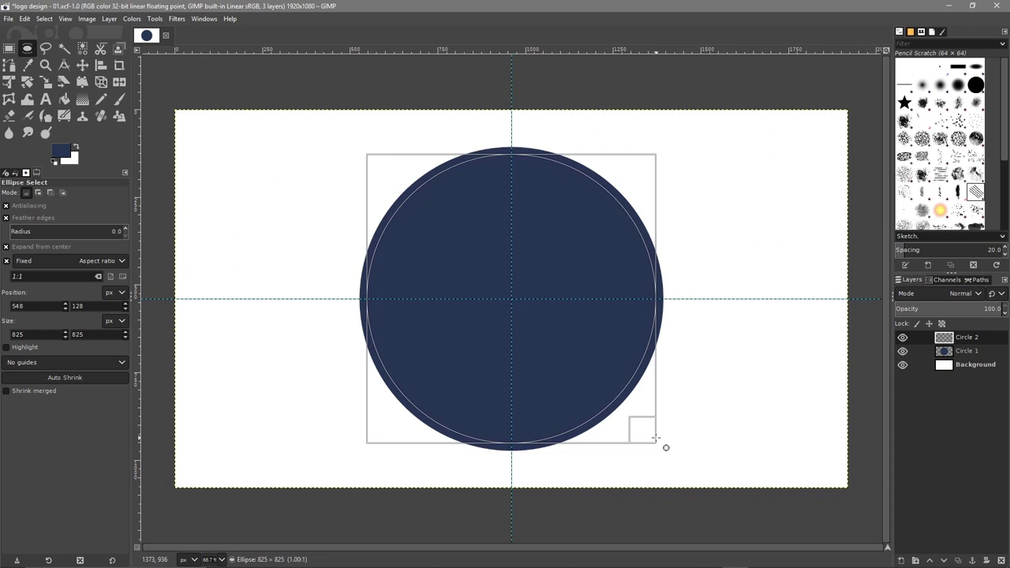
drag(655, 438, 656, 438)
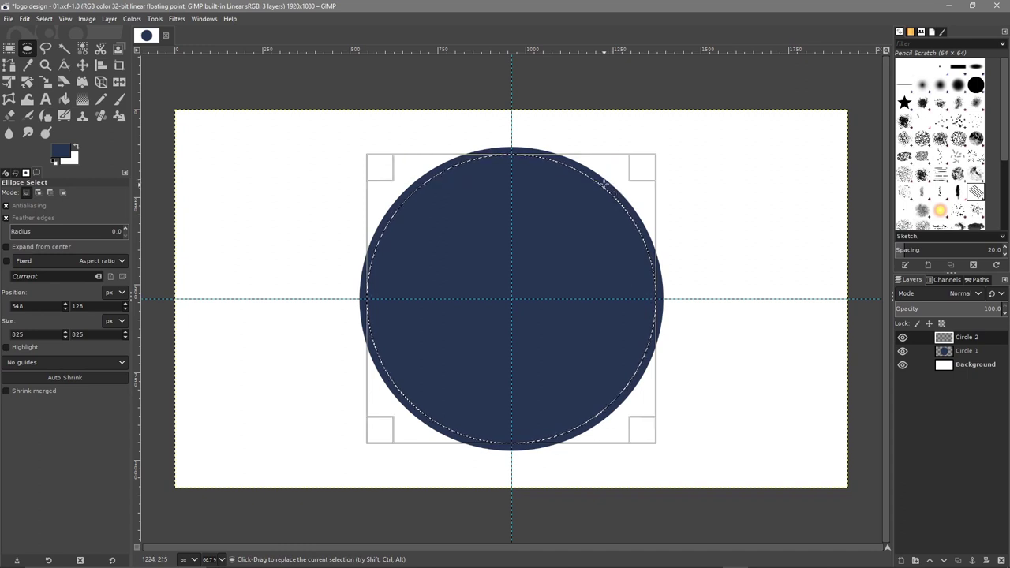
click(25, 18)
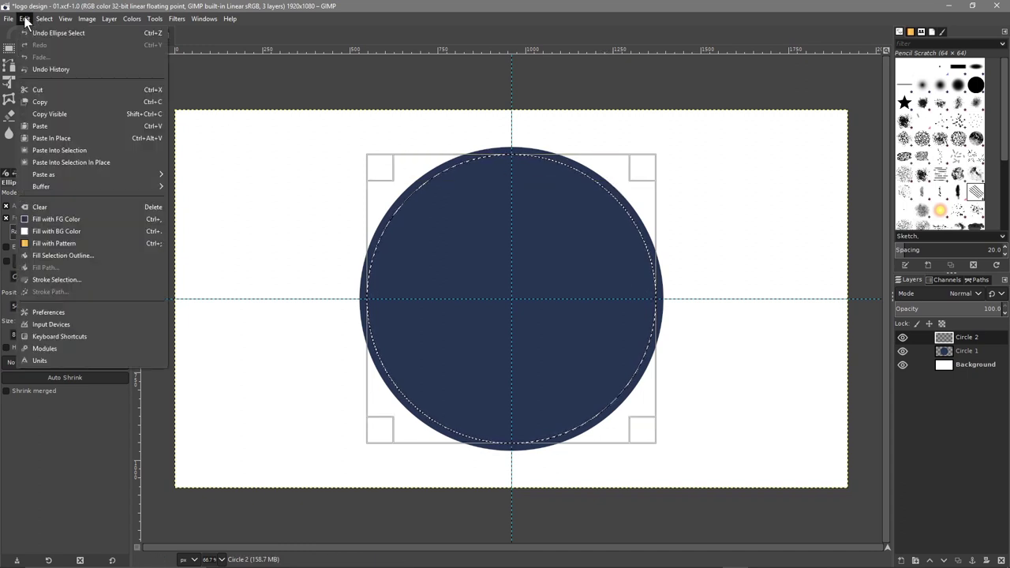
click(54, 232)
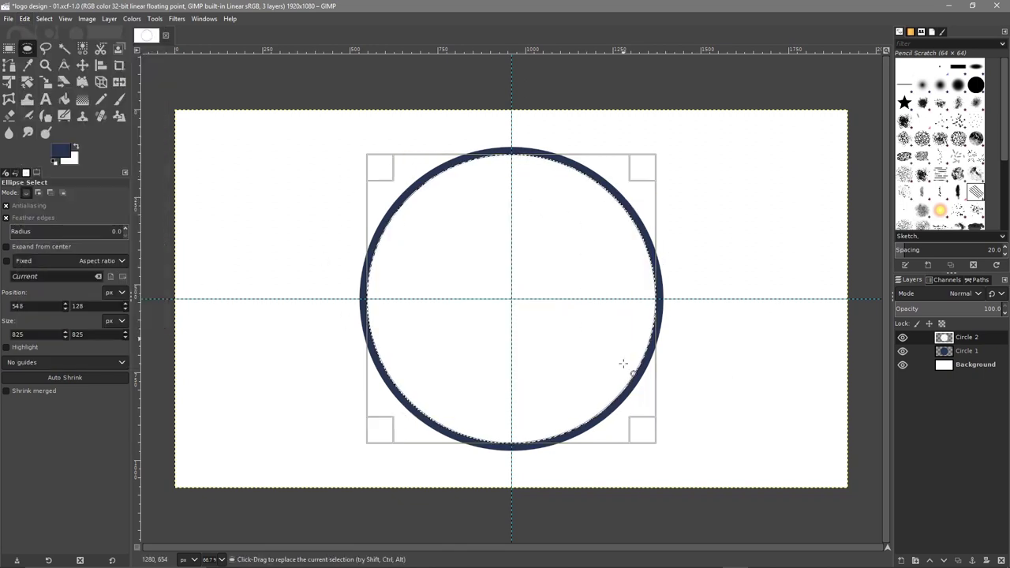
Step: Switch to the desktop, view the finished reference image logo - 04.png in Photos, and return to GIMP
mouse_move(712, 560)
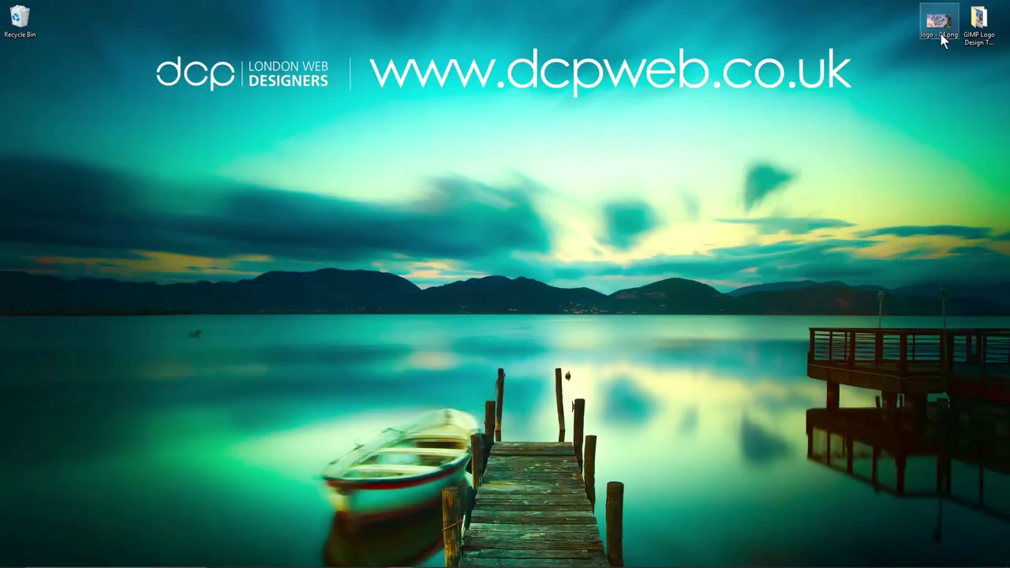
double_click(941, 34)
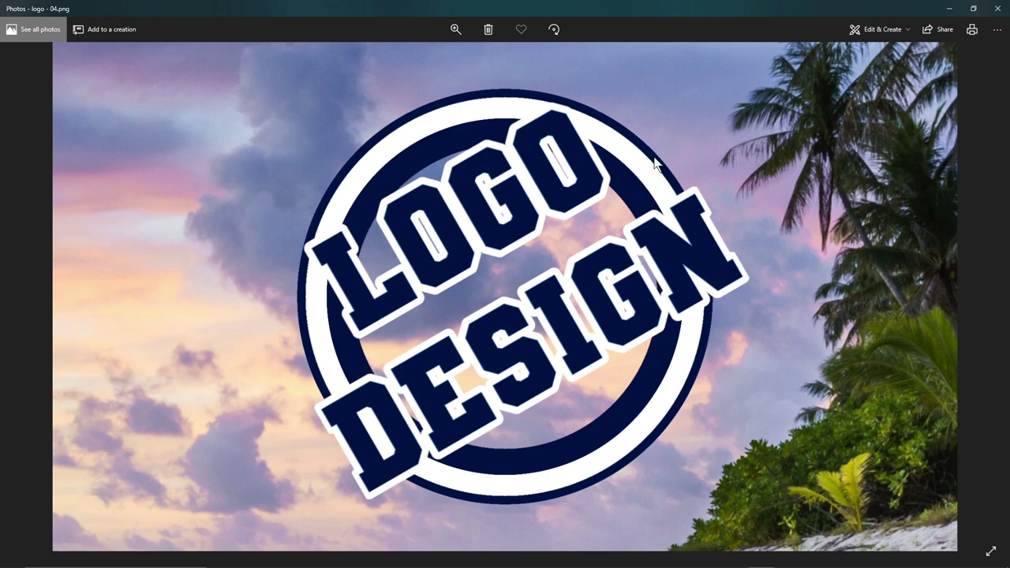
click(997, 8)
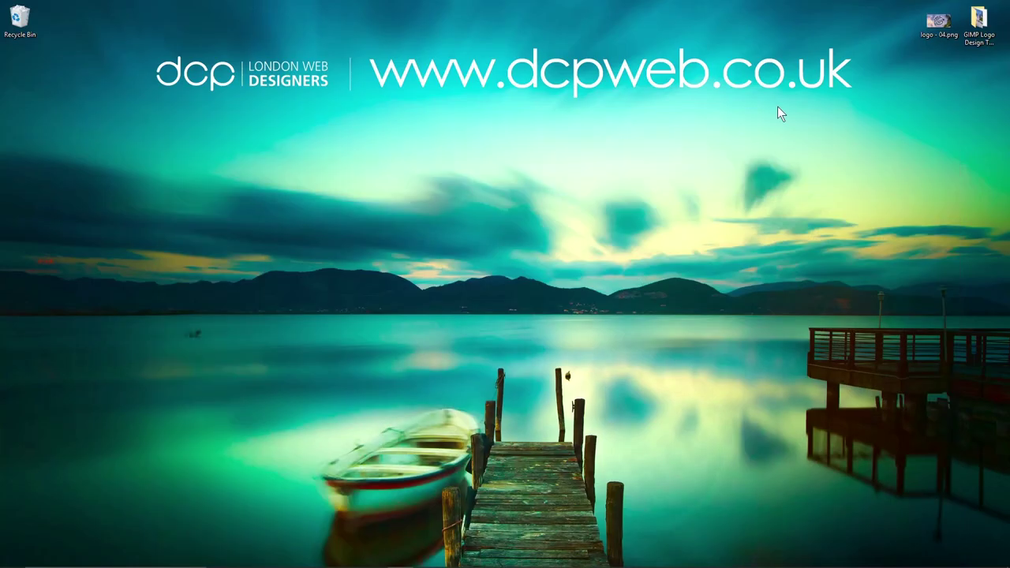
double_click(938, 22)
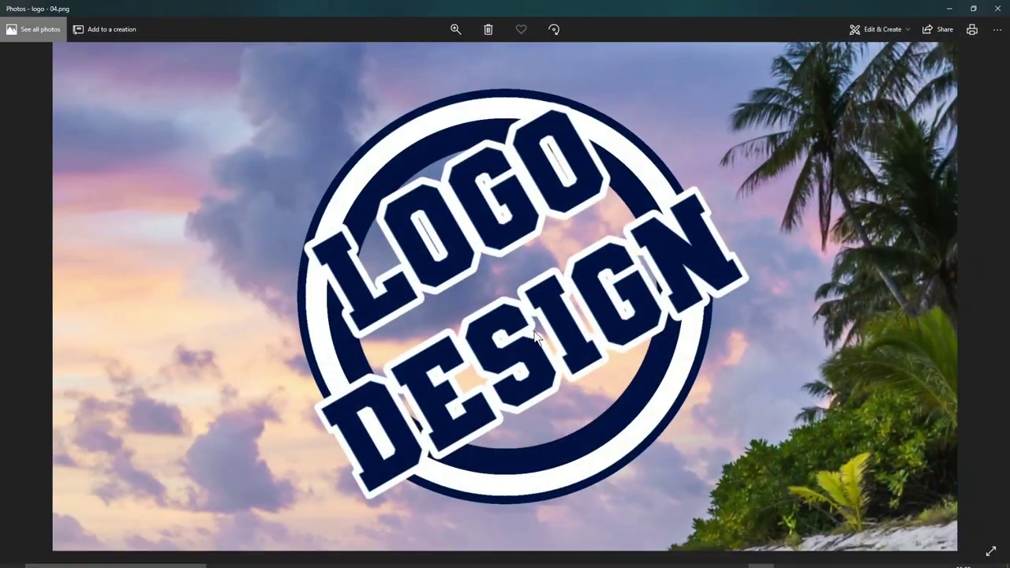
click(714, 558)
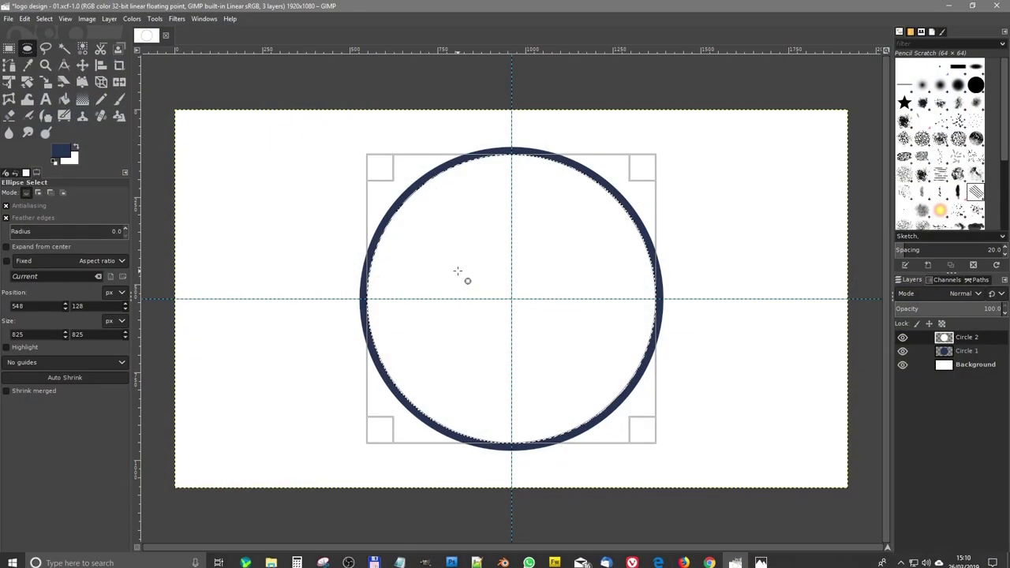
Step: Deselect the white circle and save the image
click(50, 19)
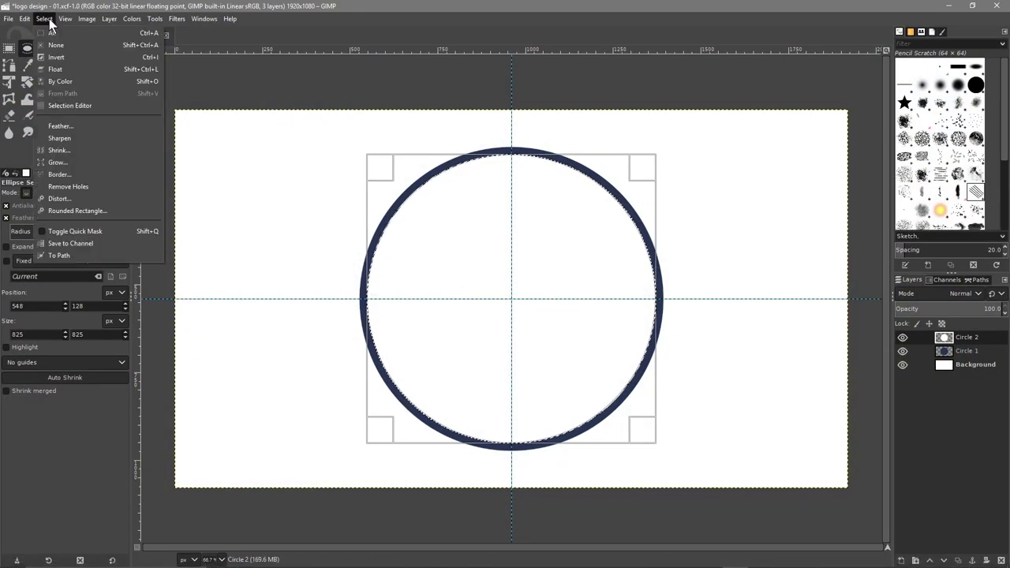
click(55, 45)
click(13, 18)
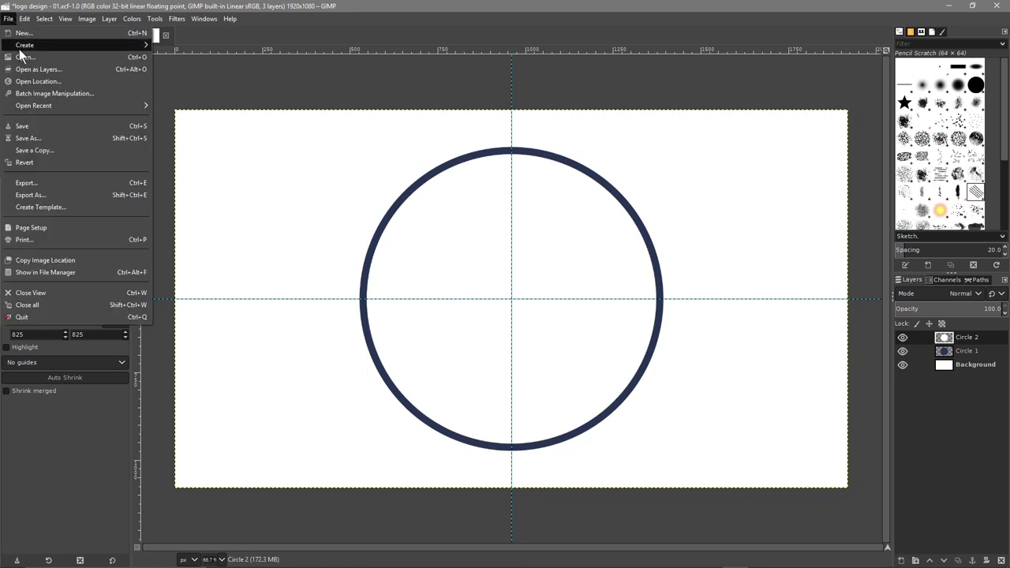
click(28, 126)
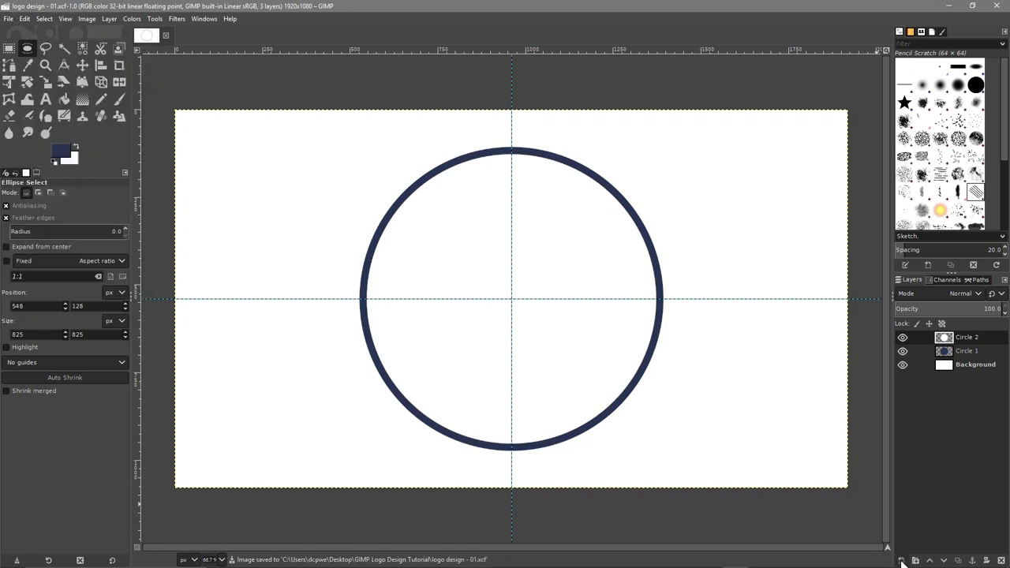
Step: Add a new transparent layer above Circle 2 and name it Circle 3
click(901, 560)
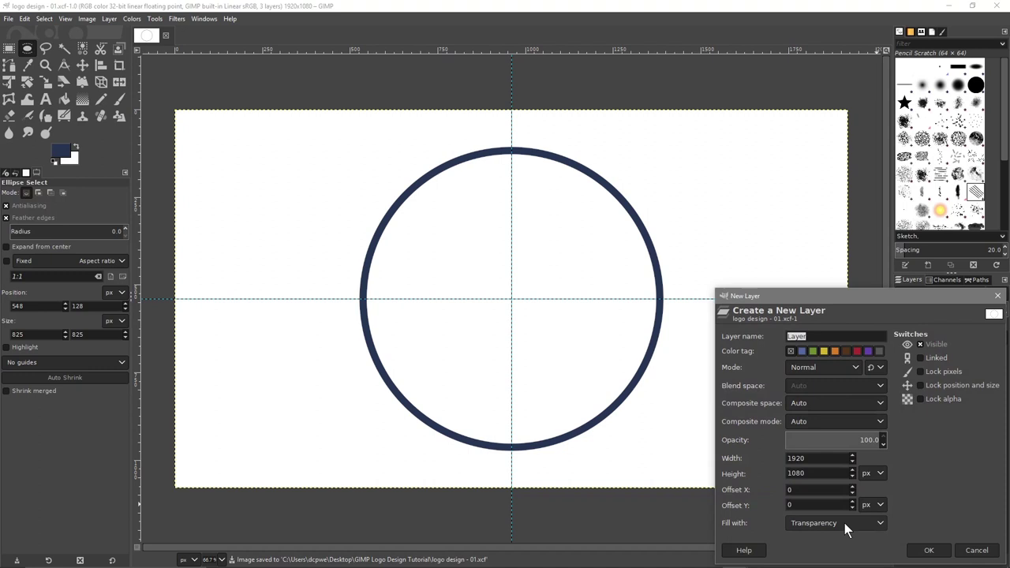
click(938, 550)
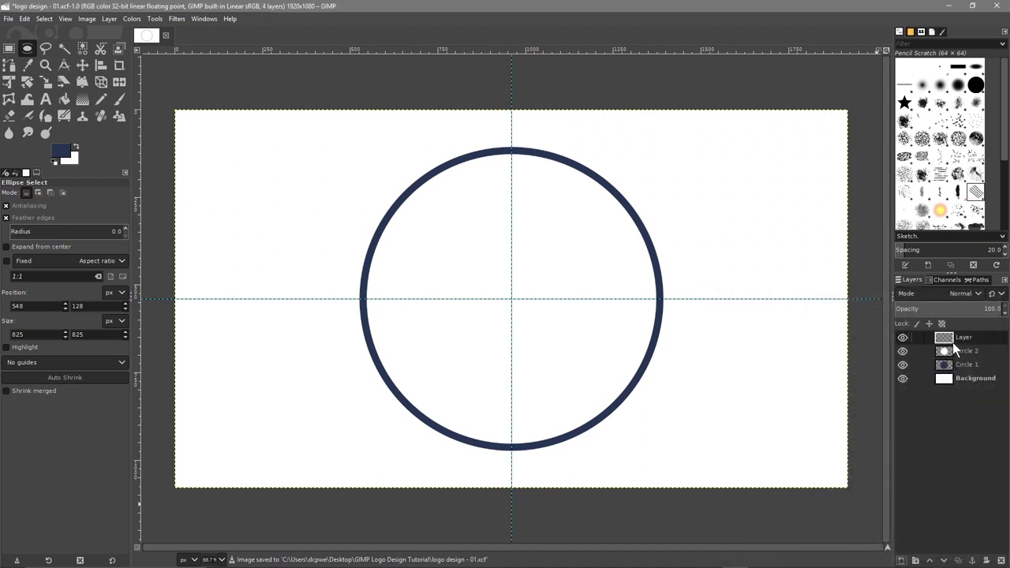
text(Circle 3)
key(Return)
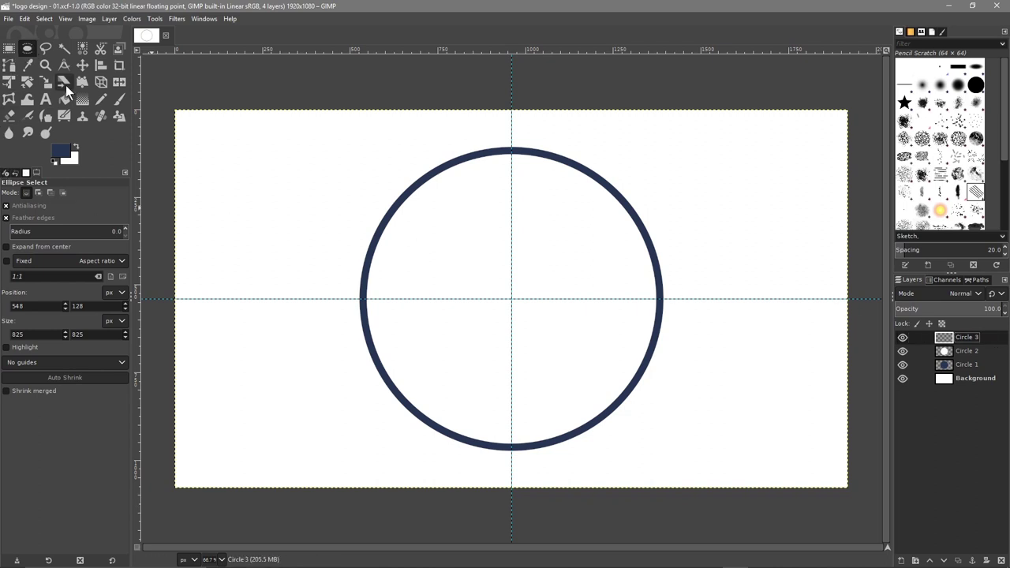
Step: Fill a centered circular selection about 720 px wide on the Circle 3 layer with the dark blue foreground color, and deselect it
drag(511, 298, 637, 405)
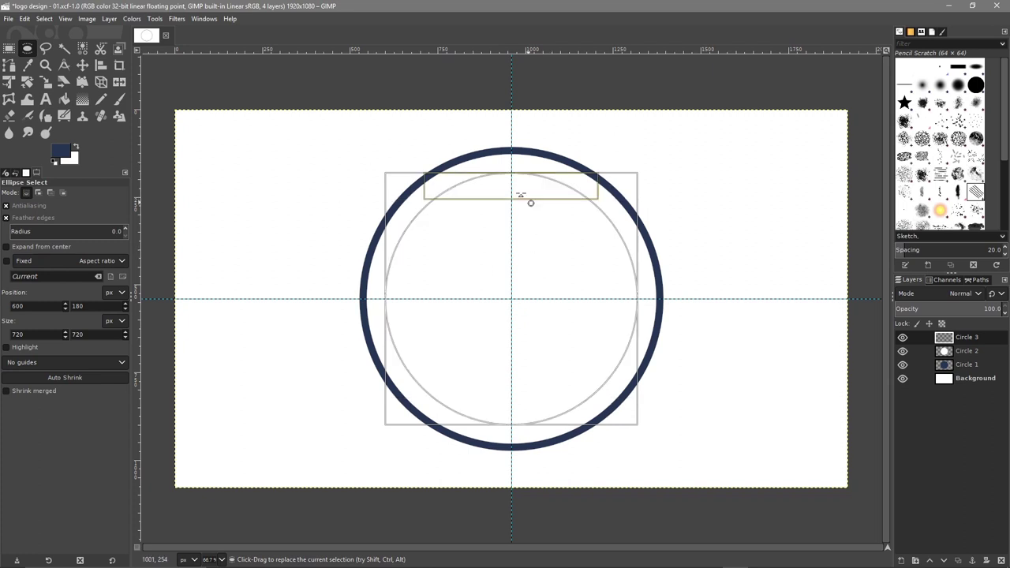
click(25, 19)
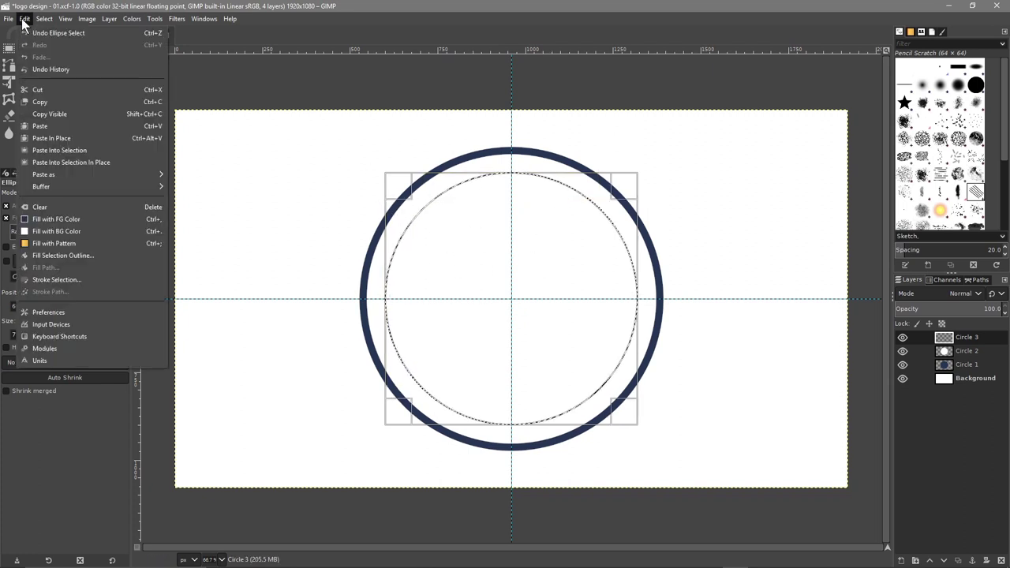
click(47, 217)
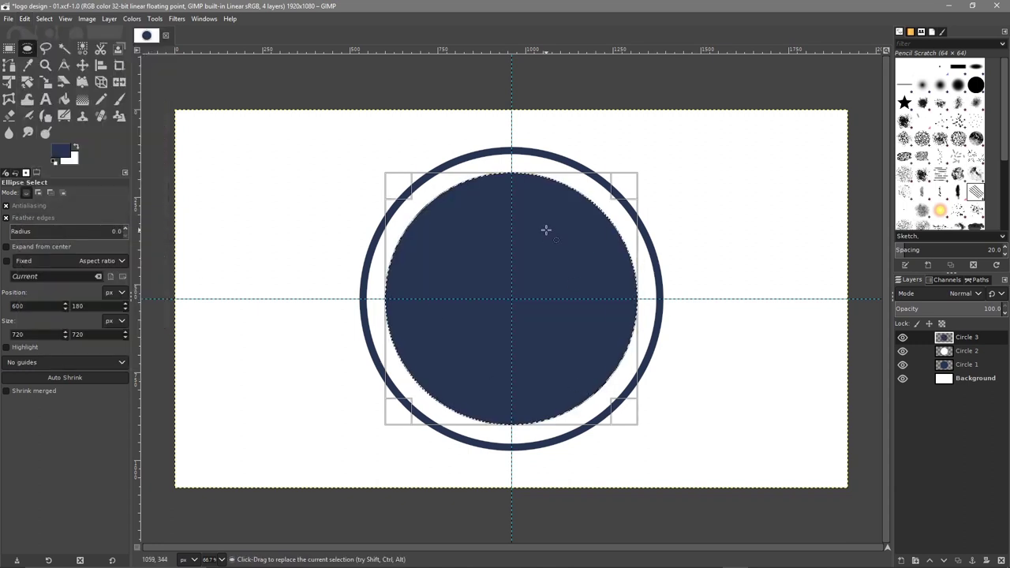
click(44, 18)
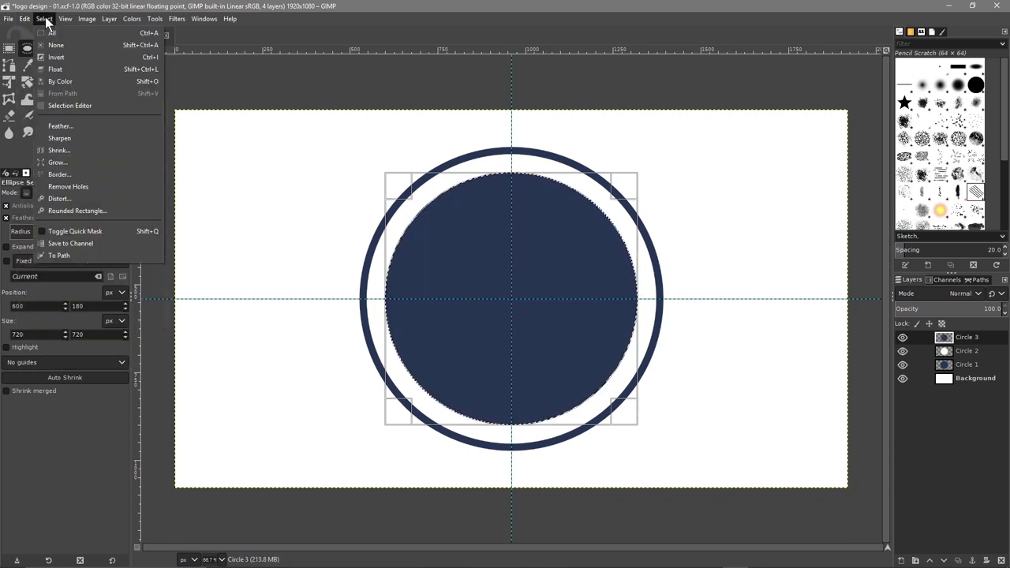
click(61, 46)
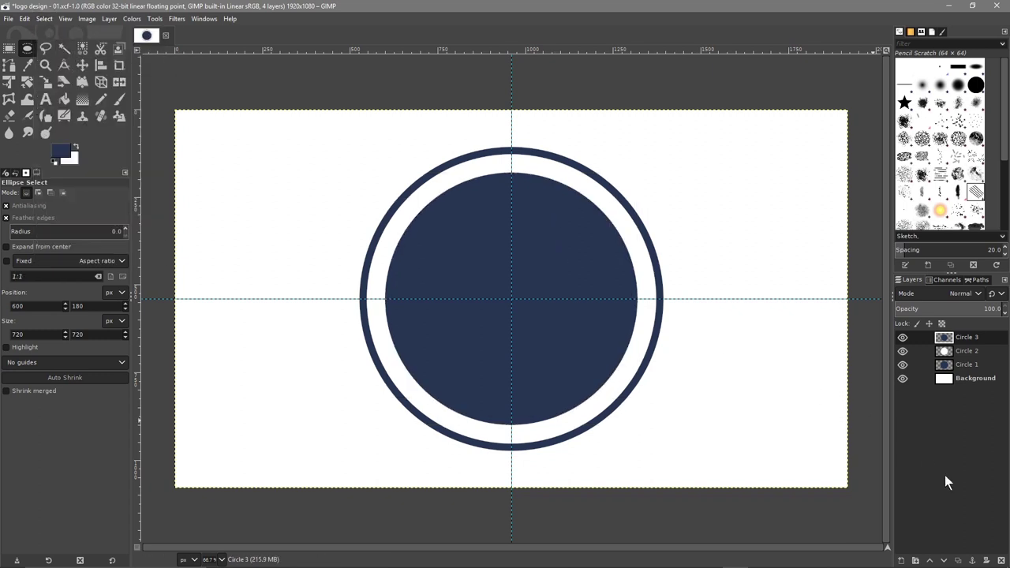
Step: Add a new transparent layer above Circle 3 and name it Circle 4
click(900, 559)
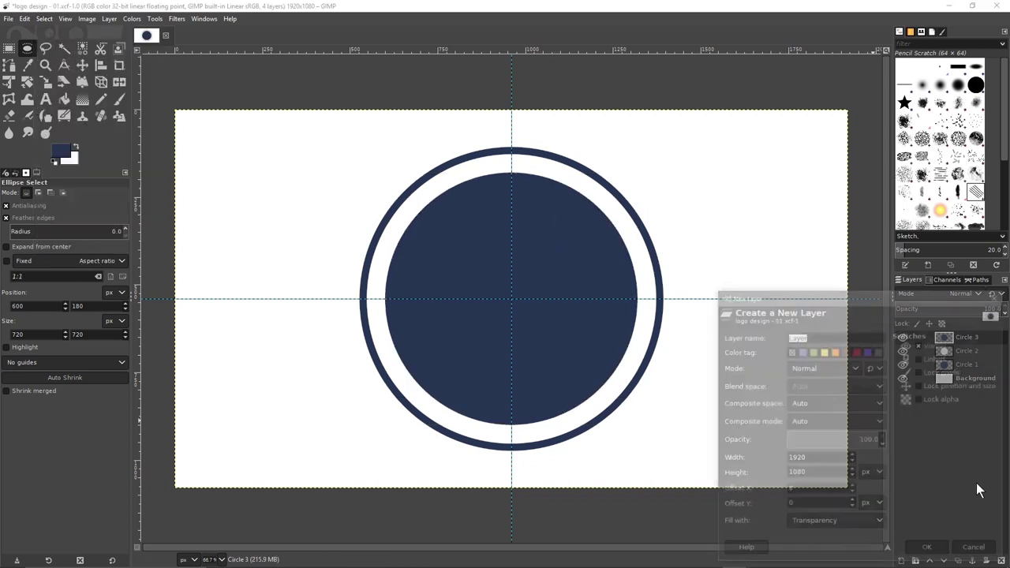
click(928, 550)
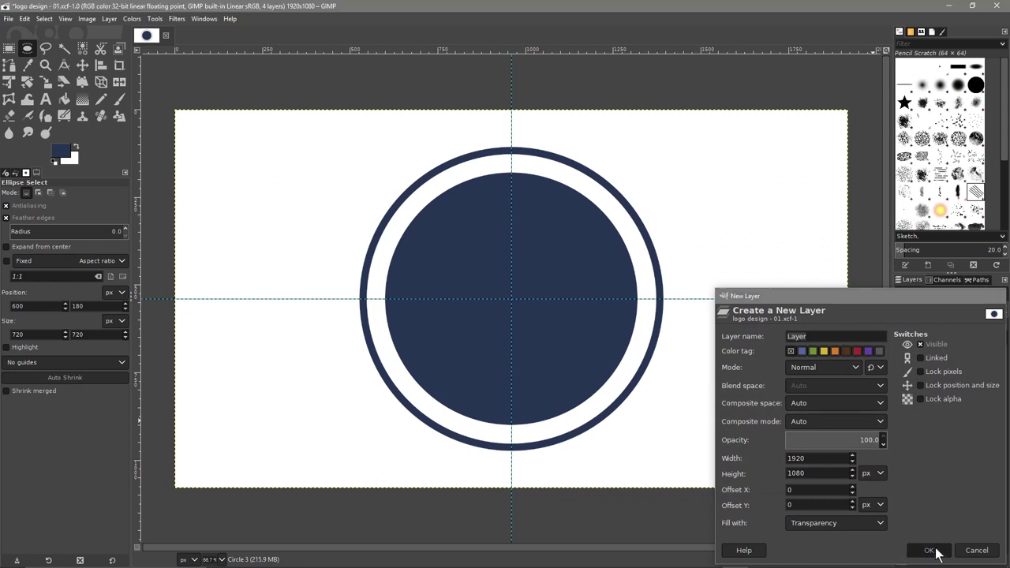
text(Circle 4)
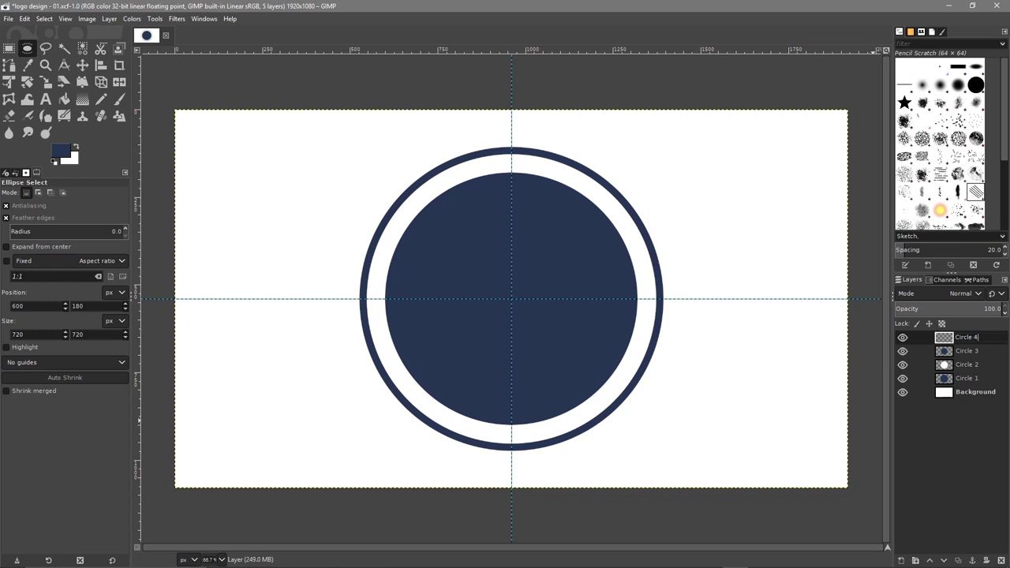
key(Return)
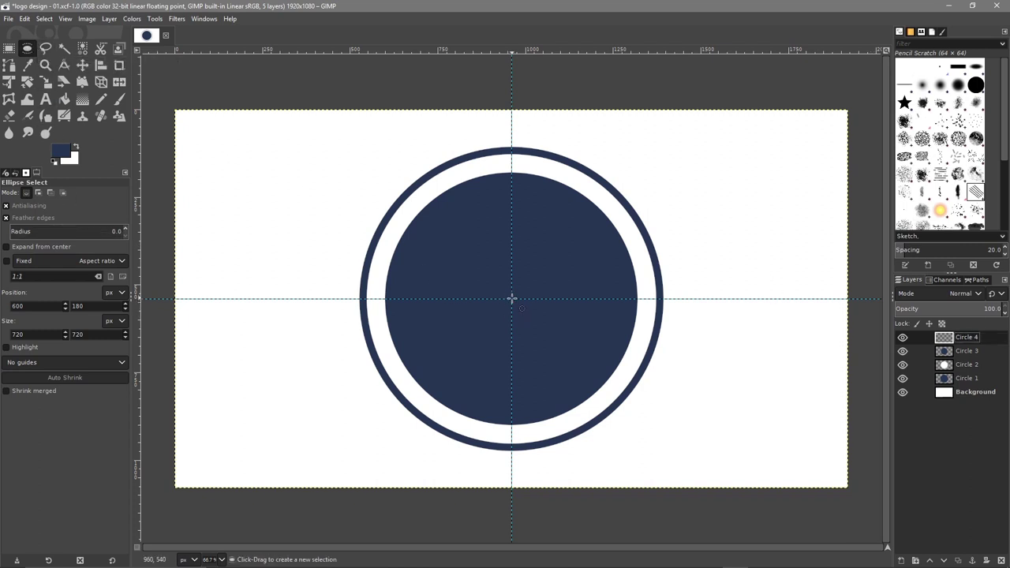
Step: Select a centered circle about 609 px wide from the guide intersection on the Circle 4 layer and fill it with the white background color
drag(511, 298, 595, 364)
drag(614, 370, 617, 372)
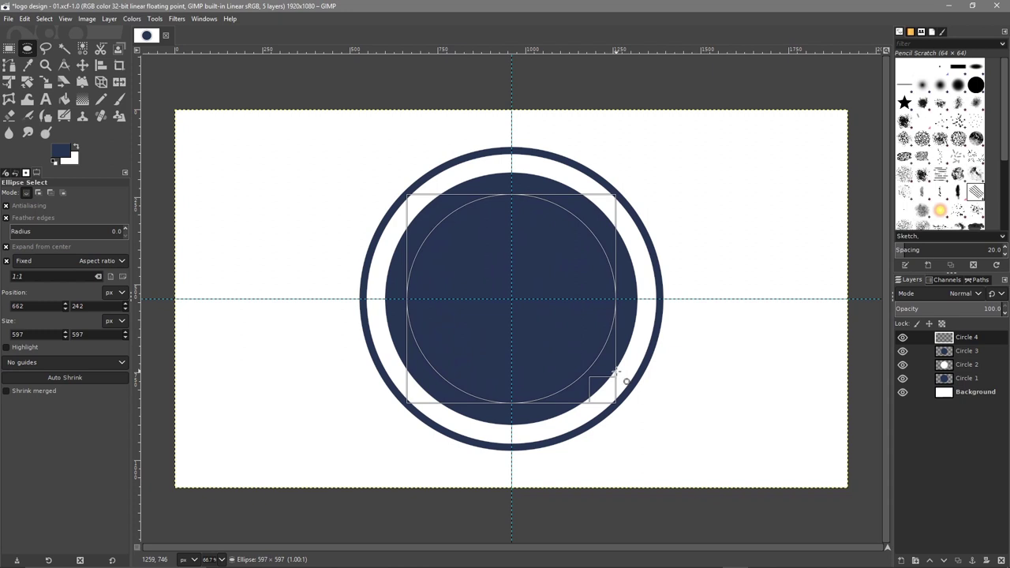
drag(615, 371, 618, 375)
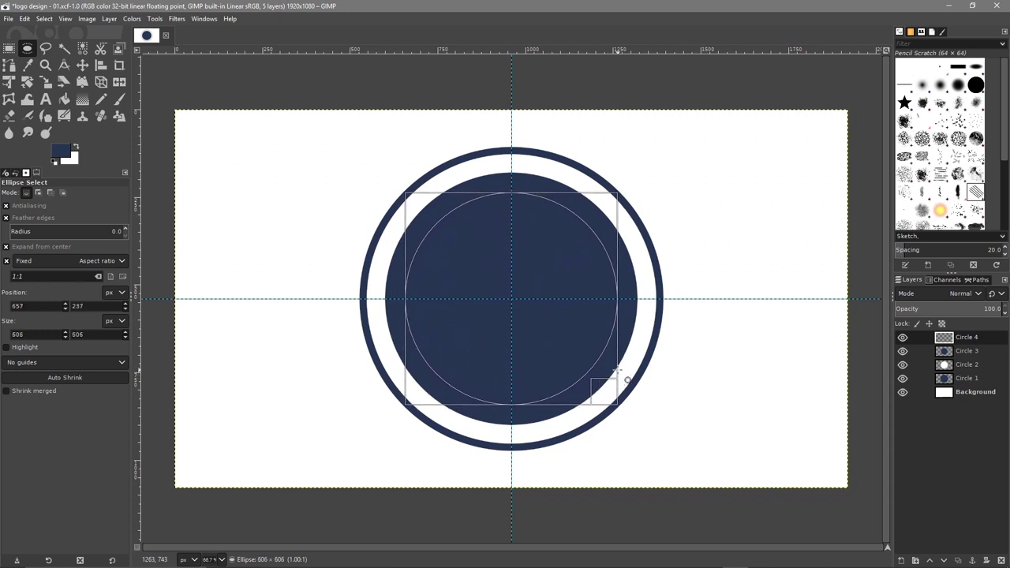
drag(617, 371, 617, 370)
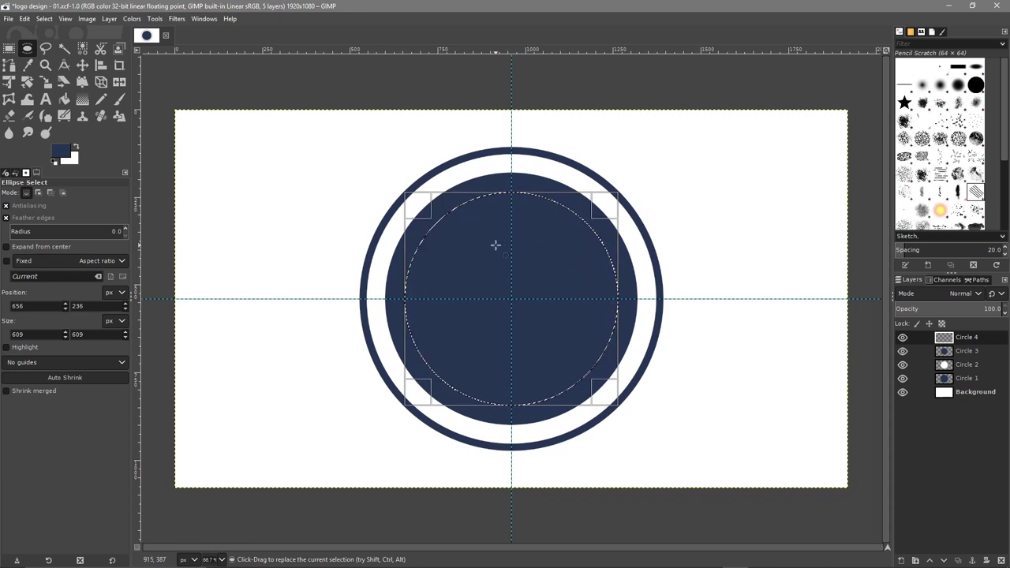
click(24, 19)
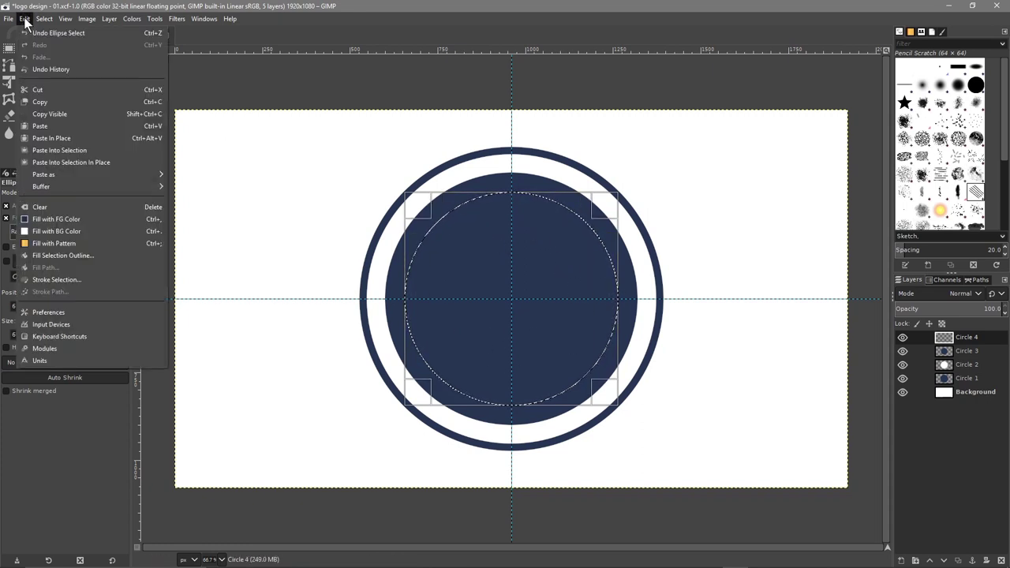
click(48, 231)
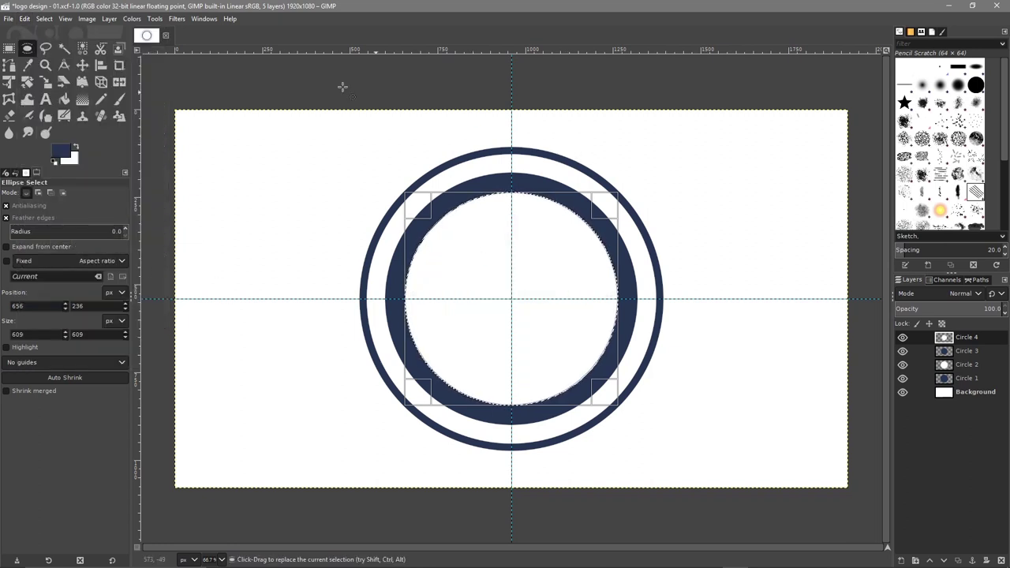
Step: Save the image, and save it again under the new name logo design - 02.xcf in the GIMP Logo Design Tutorial folder
click(9, 19)
click(22, 126)
click(9, 19)
click(36, 138)
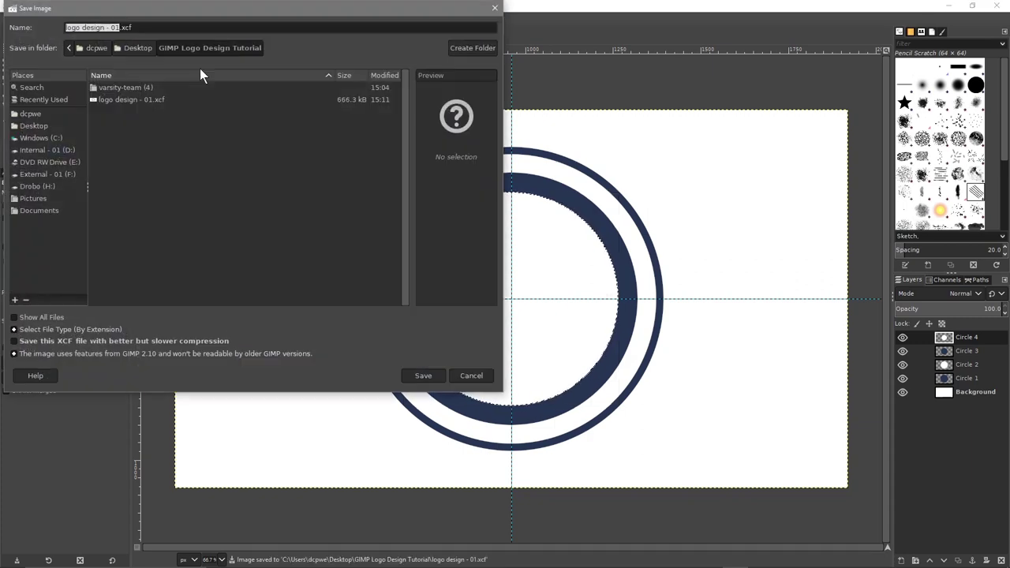
key(Right)
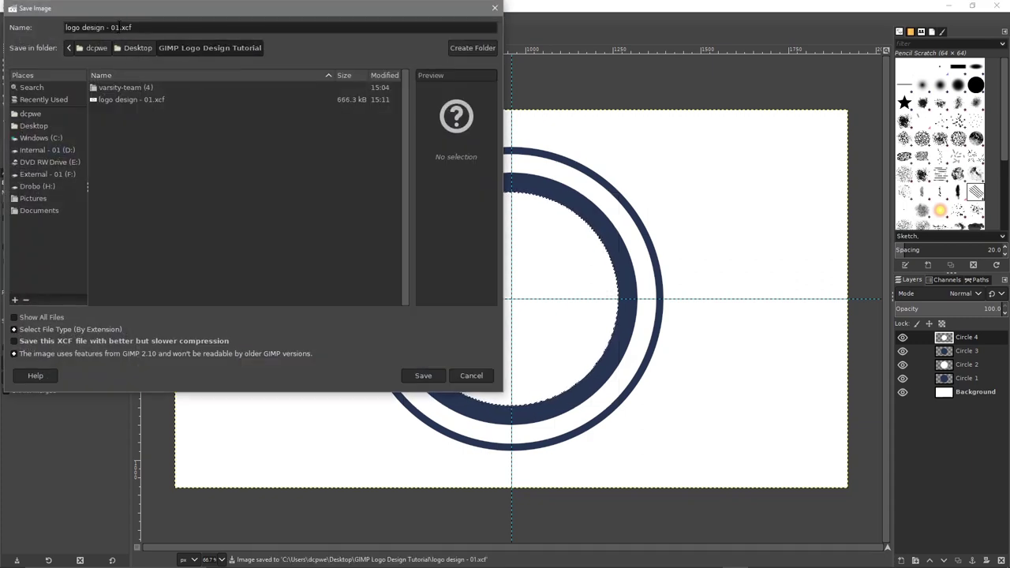
key(BackSpace)
text(2)
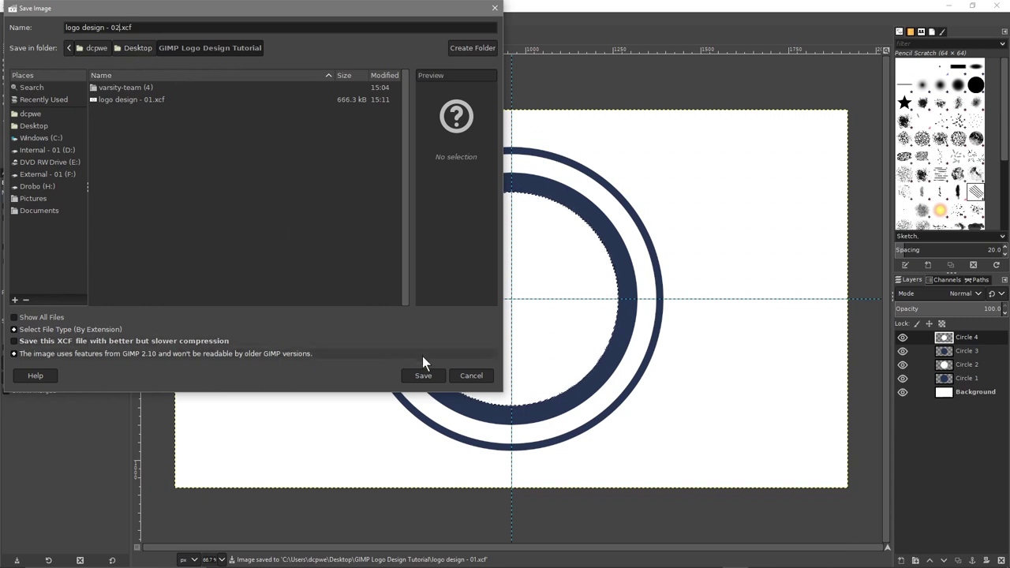
click(423, 376)
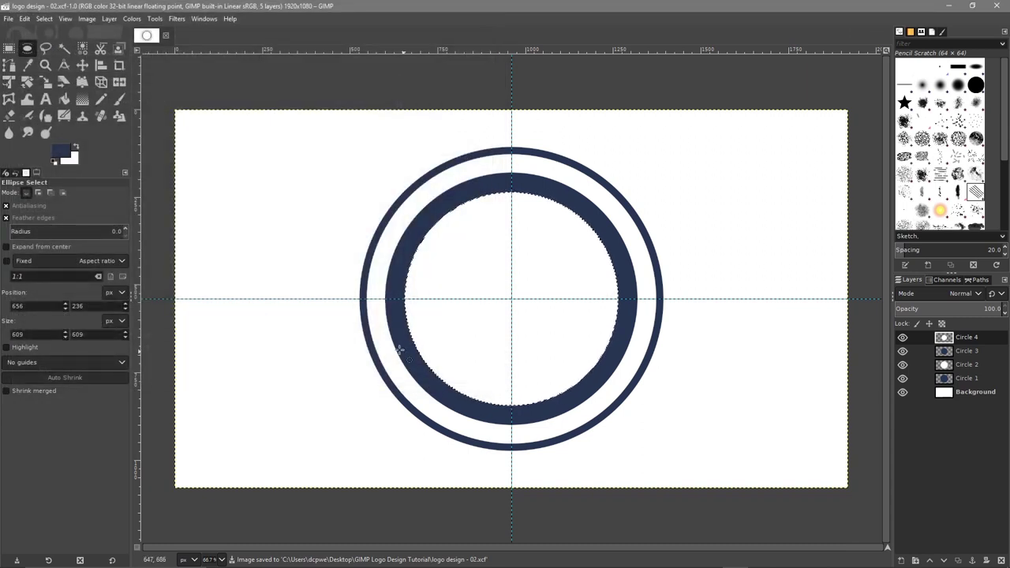
Step: Clear the circular selection, then add a new transparent layer above Circle 4 and name it Text
click(43, 18)
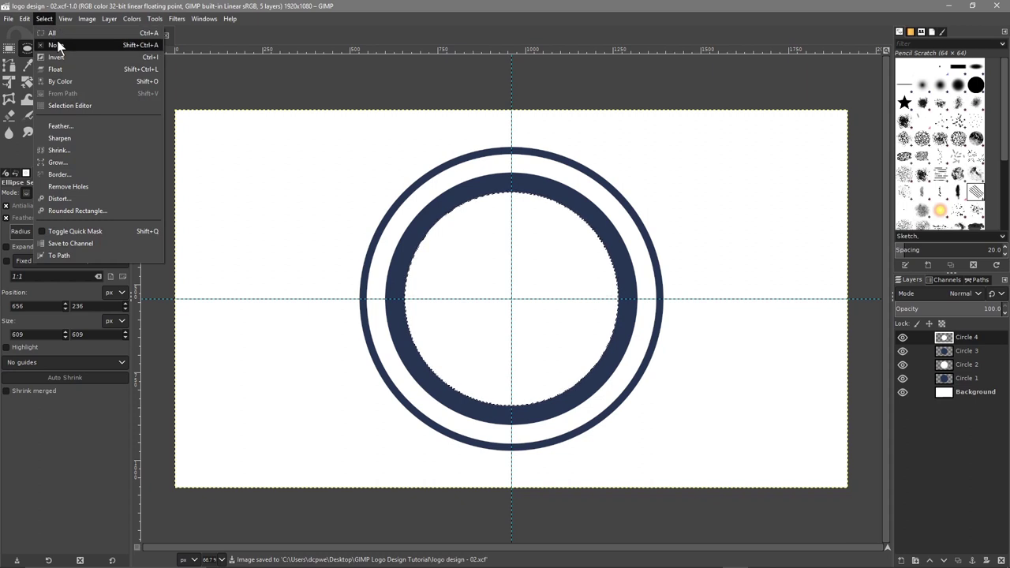
click(56, 44)
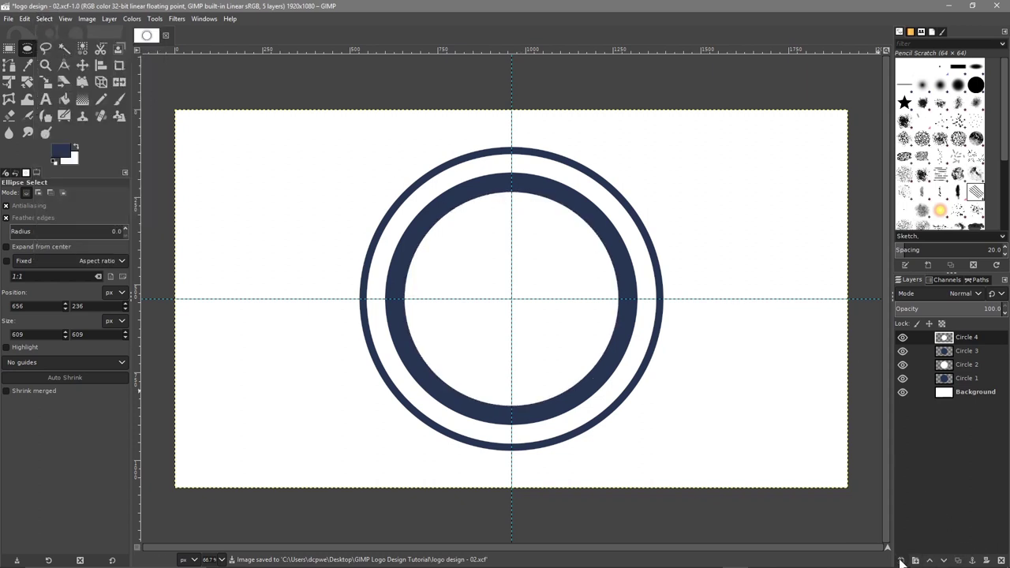
click(901, 560)
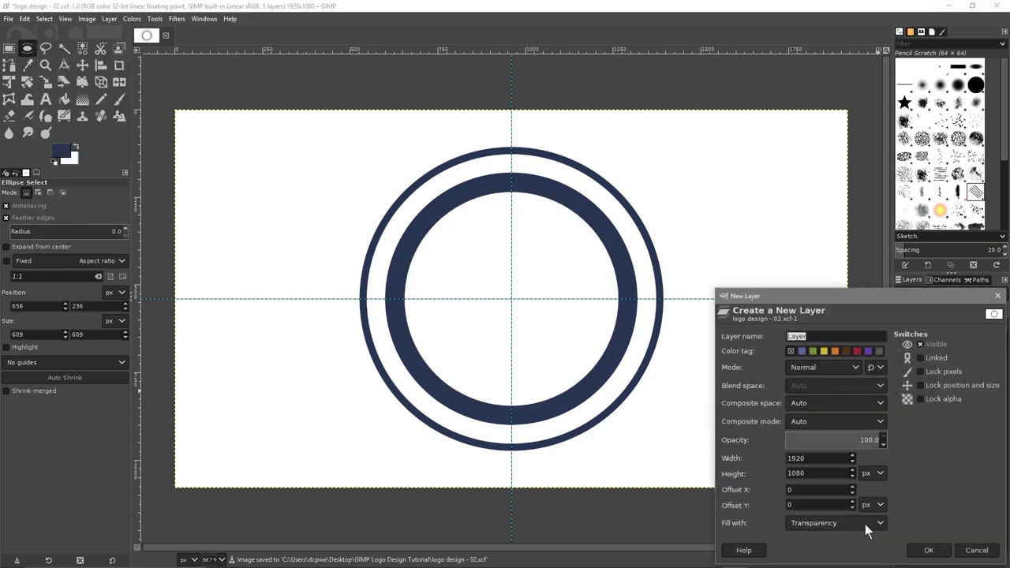
click(929, 550)
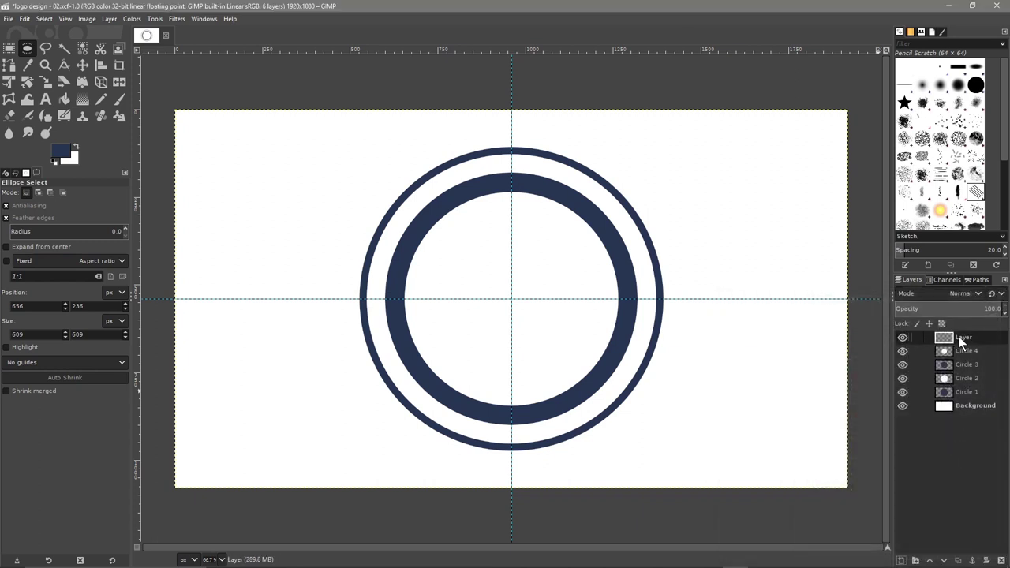
text(Text)
key(Return)
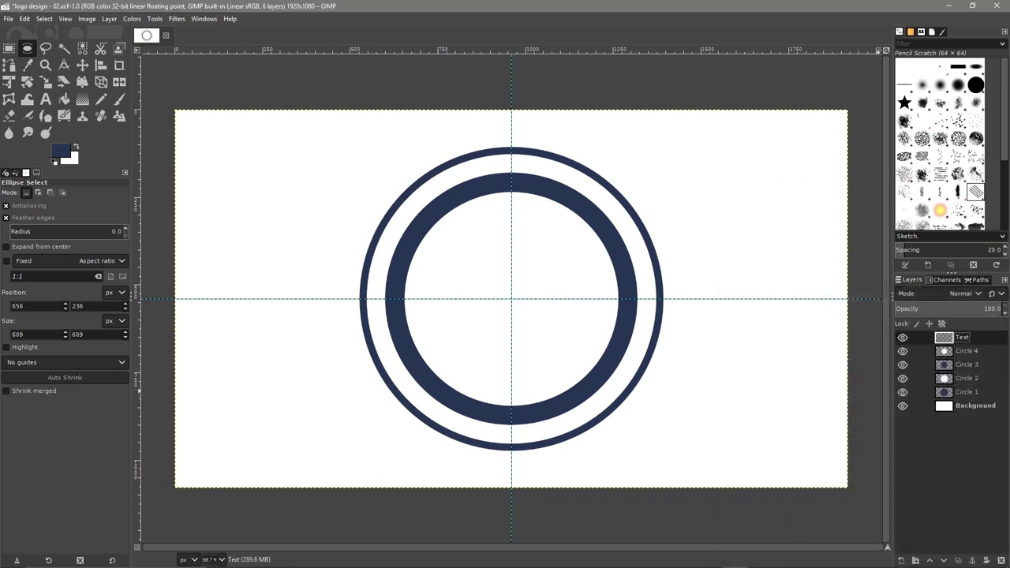
Step: Add the two-line text LOGO / DESIGN in Varsity Team Bold at 440 px and move it fully onto the canvas
click(46, 99)
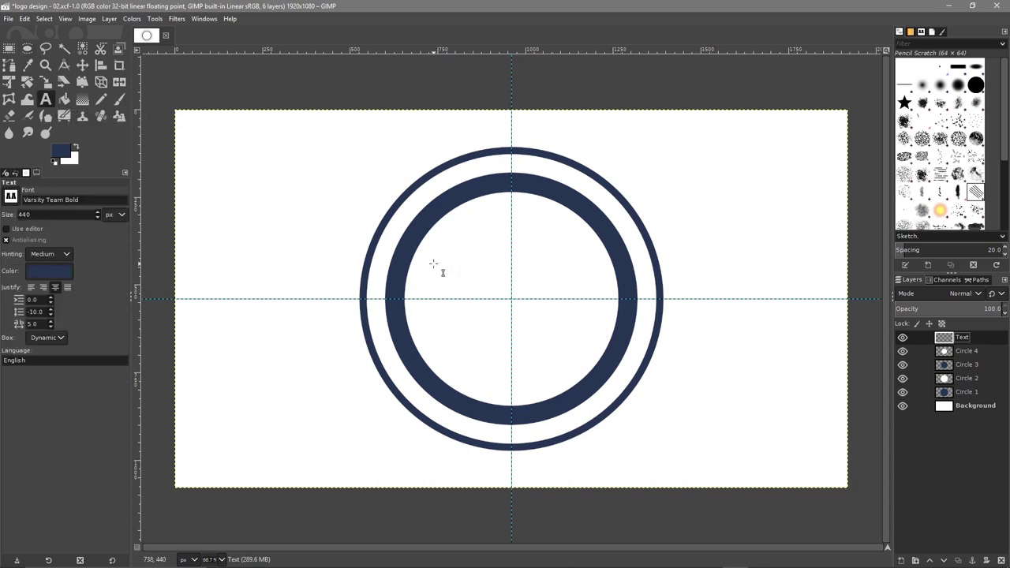
click(409, 255)
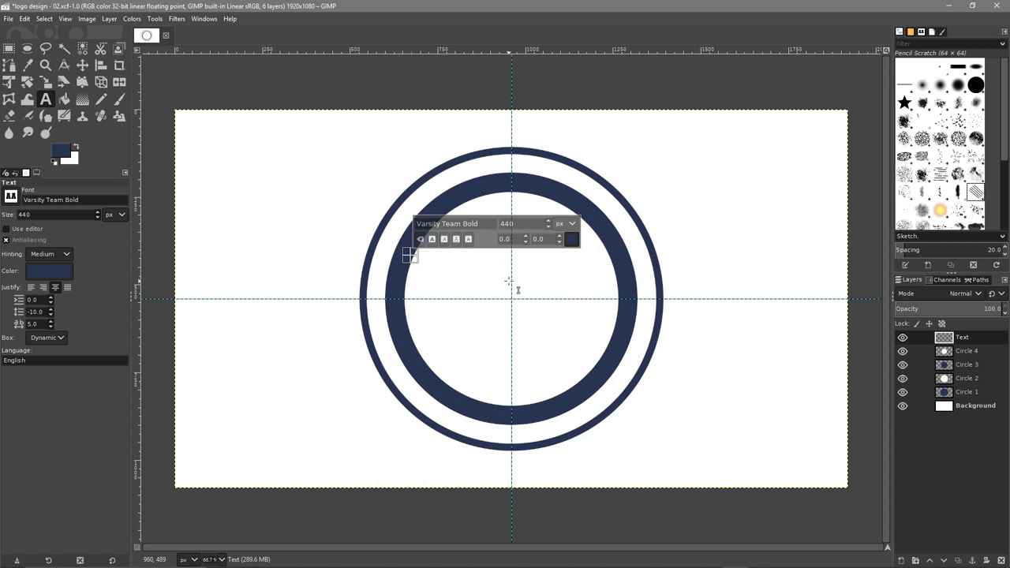
text(LOGO)
key(Return)
text(DESIGN)
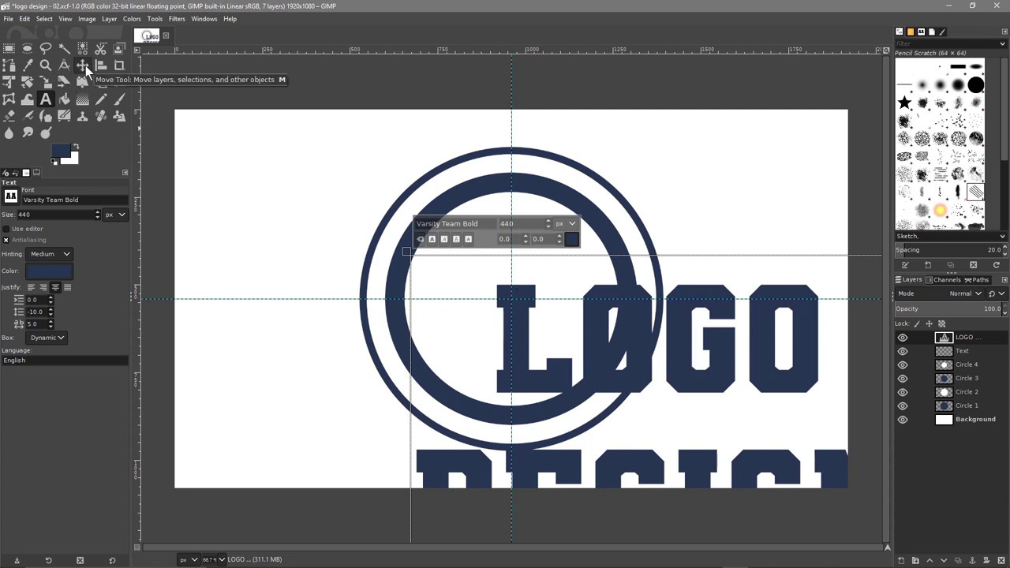
click(82, 66)
drag(597, 334, 439, 196)
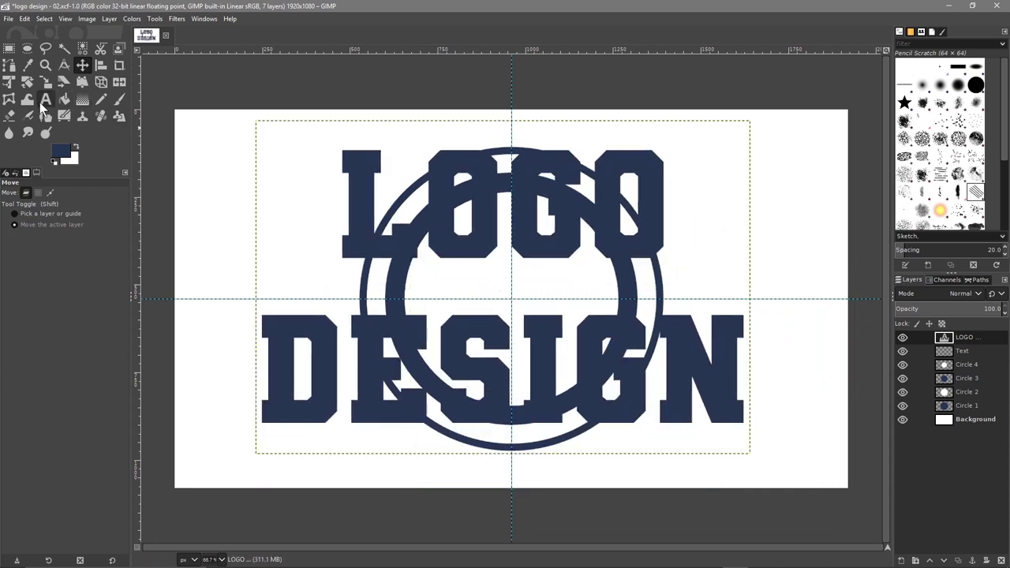
click(42, 103)
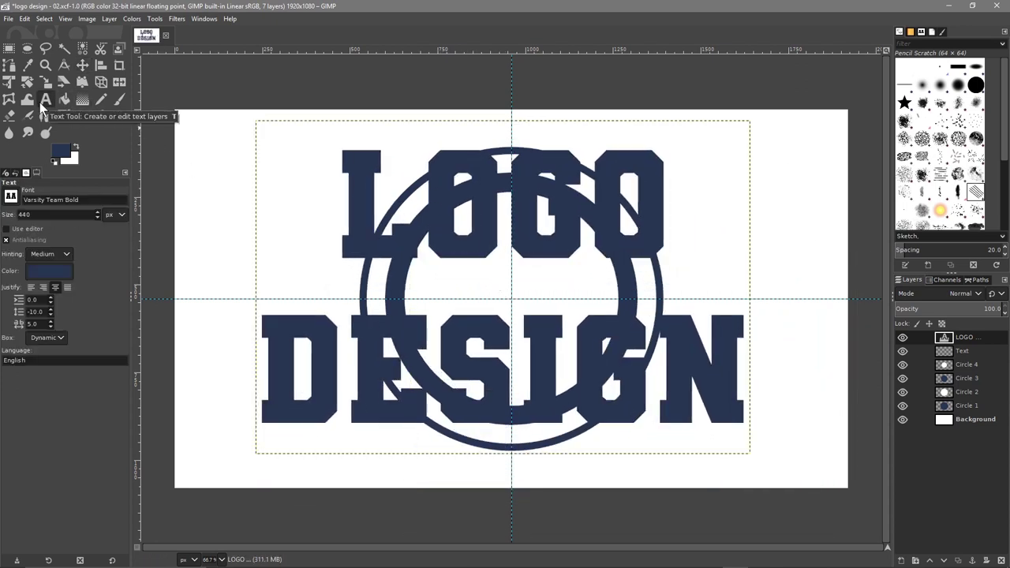
click(57, 273)
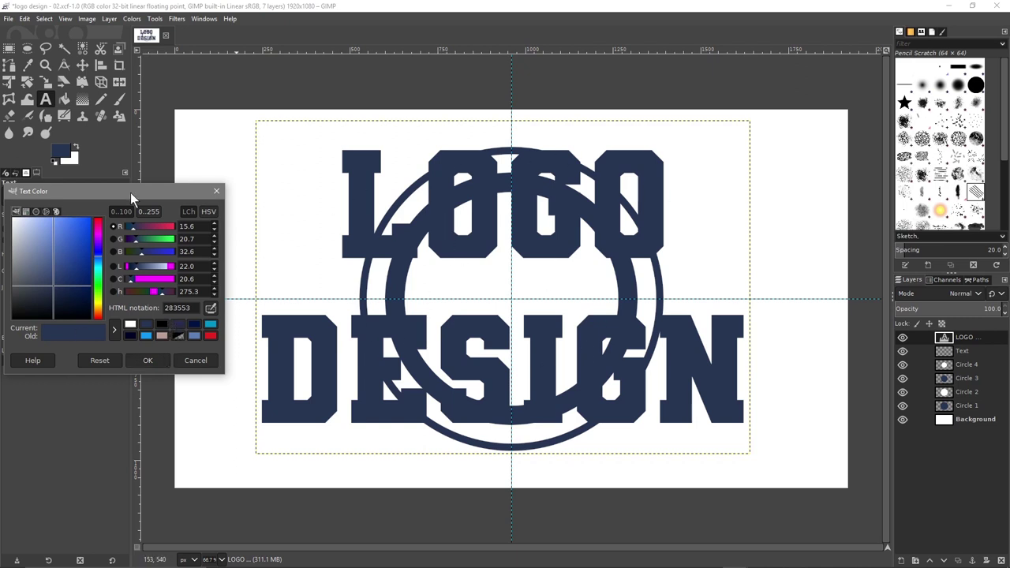
drag(85, 276, 55, 282)
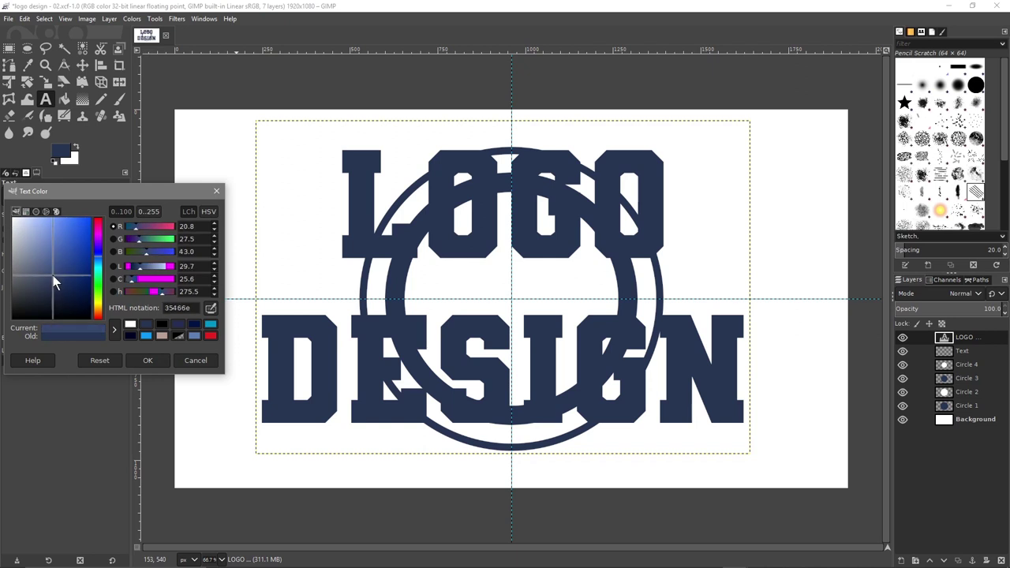
click(198, 360)
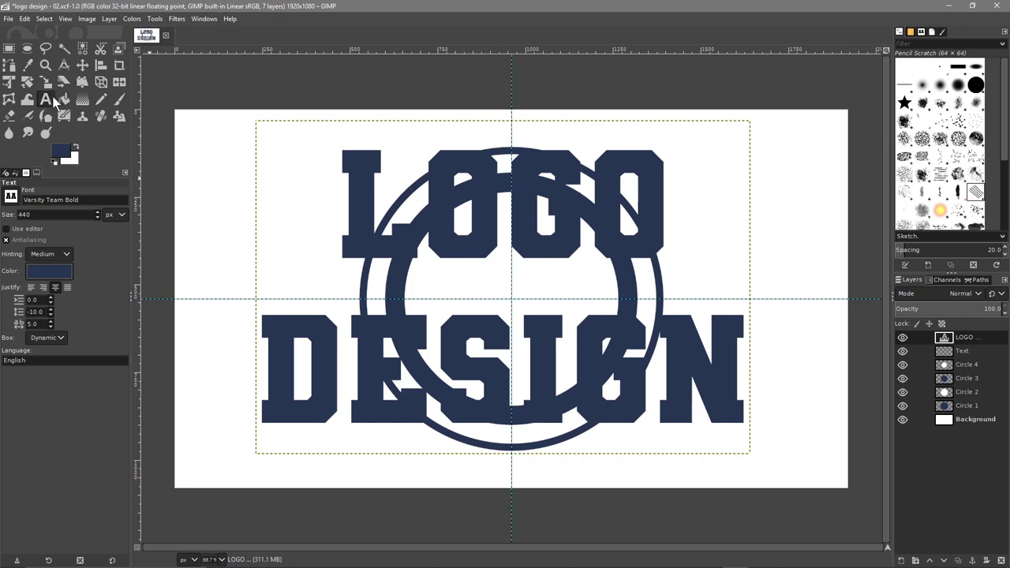
Step: Select all of the LOGO DESIGN lettering and reduce its font size to 310 px
click(398, 214)
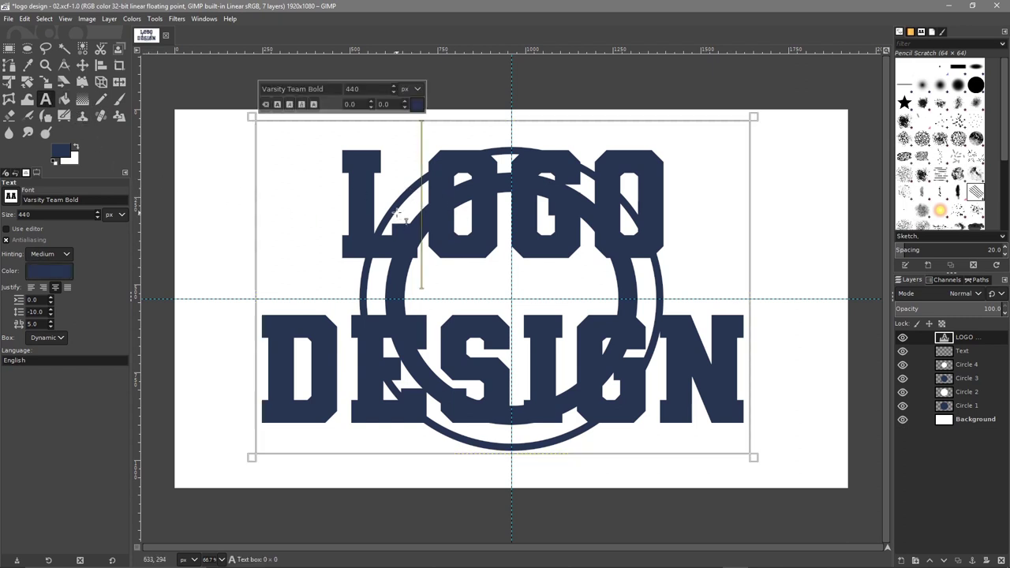
drag(339, 197, 708, 362)
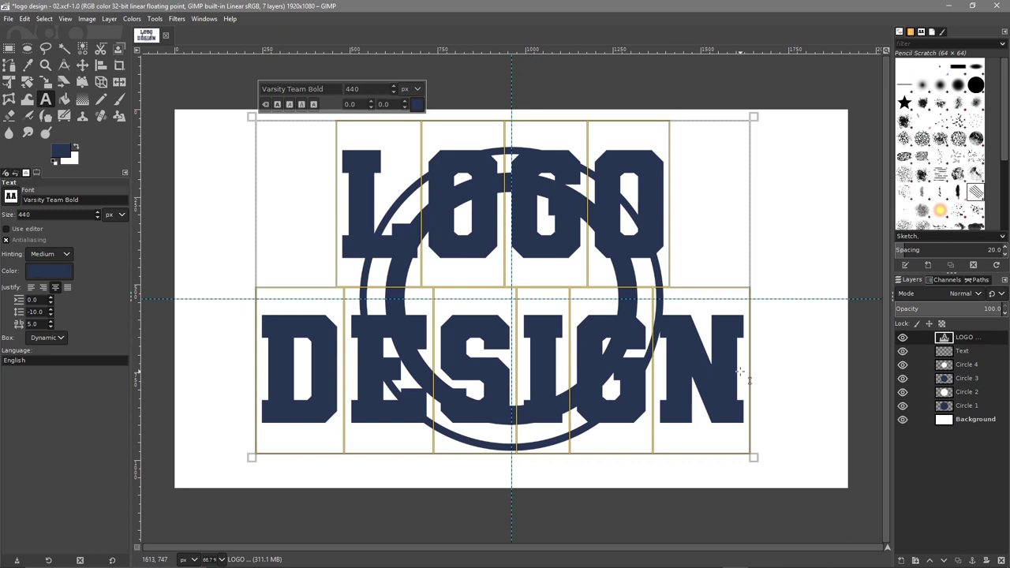
drag(739, 370, 751, 387)
scroll(393, 93, down, 20)
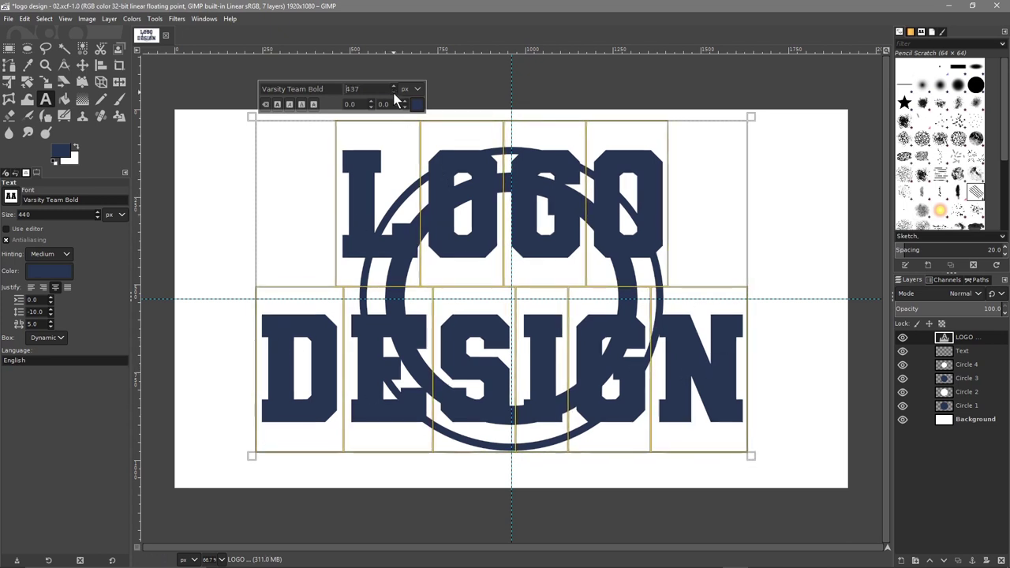
scroll(393, 93, down, 10)
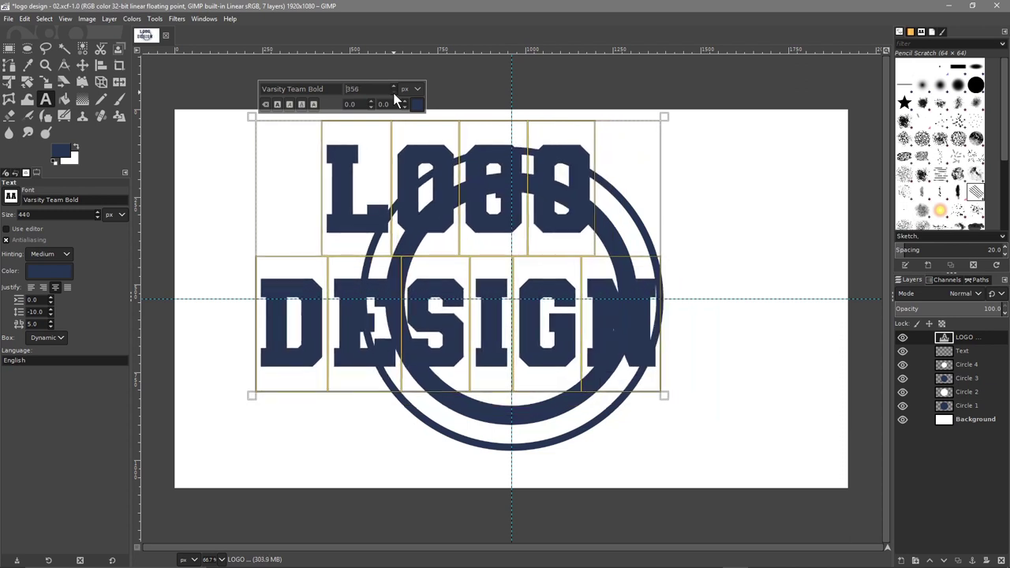
scroll(395, 96, down, 1)
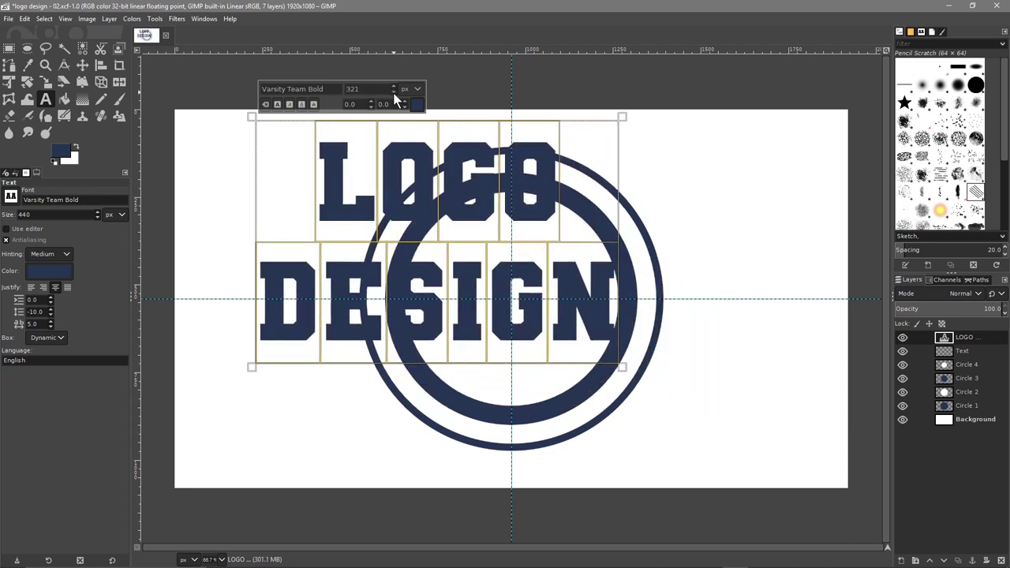
scroll(393, 92, down, 1)
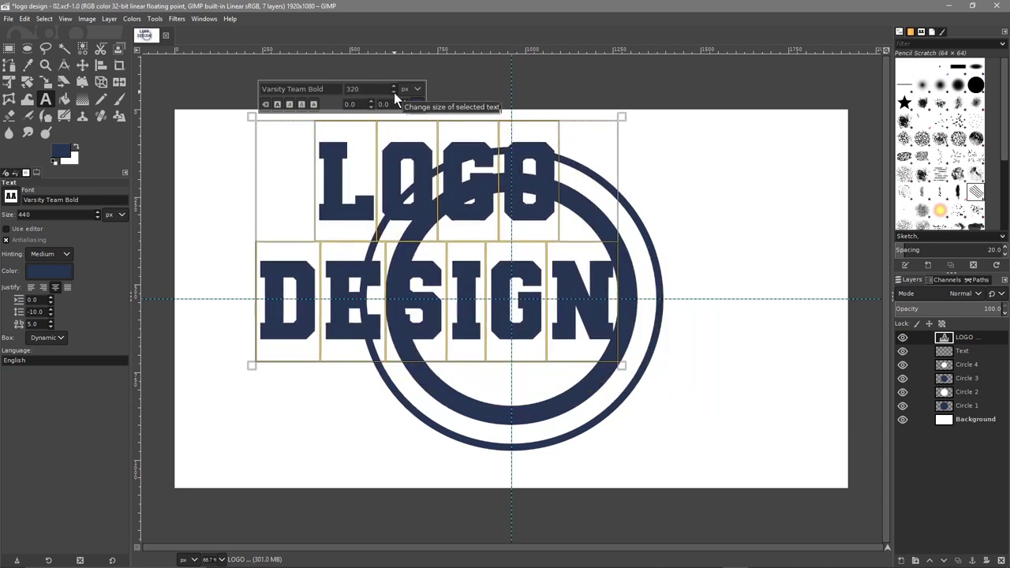
scroll(394, 92, down, 9)
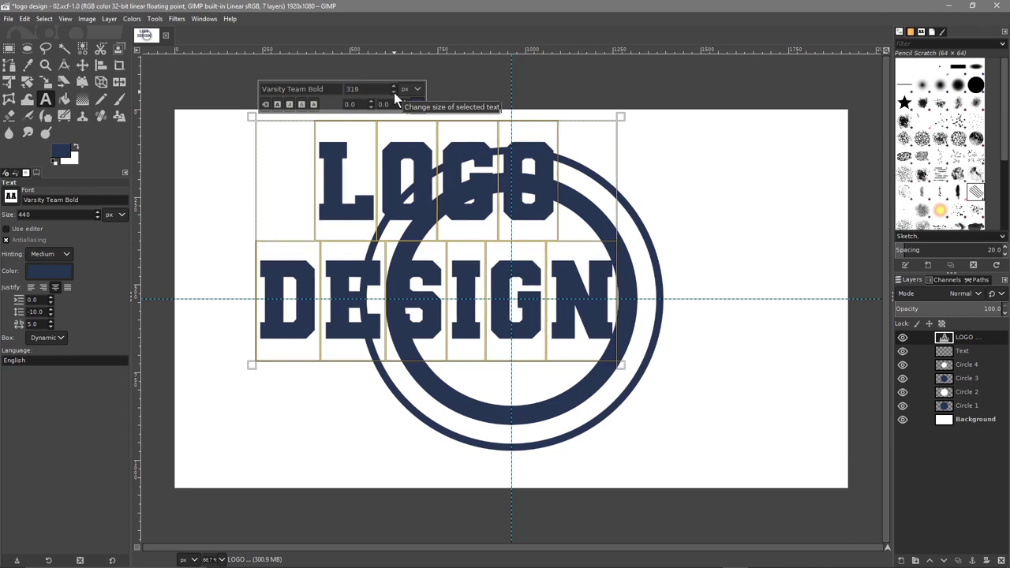
scroll(394, 92, down, 1)
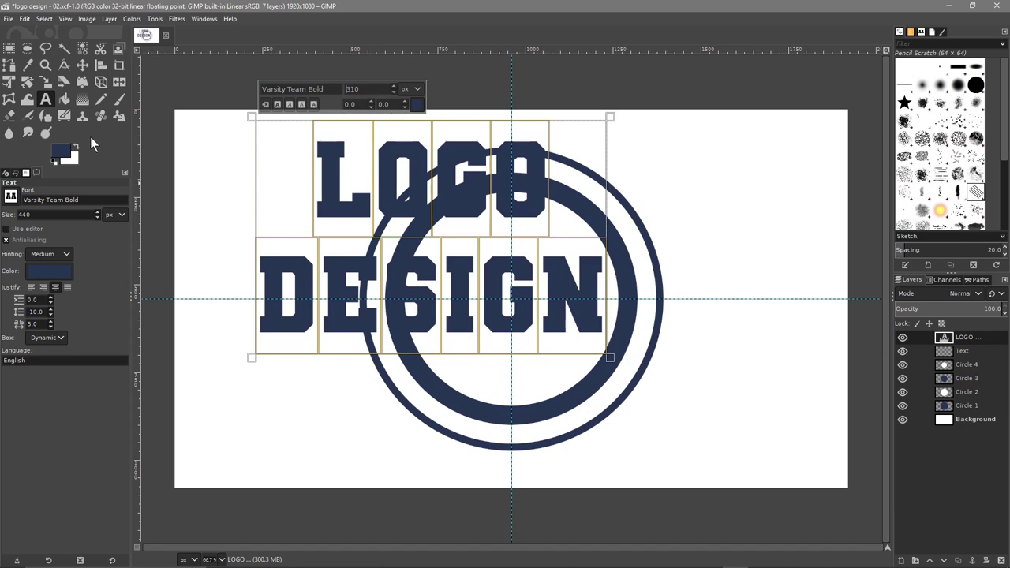
Step: Move the LOGO DESIGN text layer so that it is centered on the guide intersection over the circles
click(82, 65)
drag(388, 190, 400, 228)
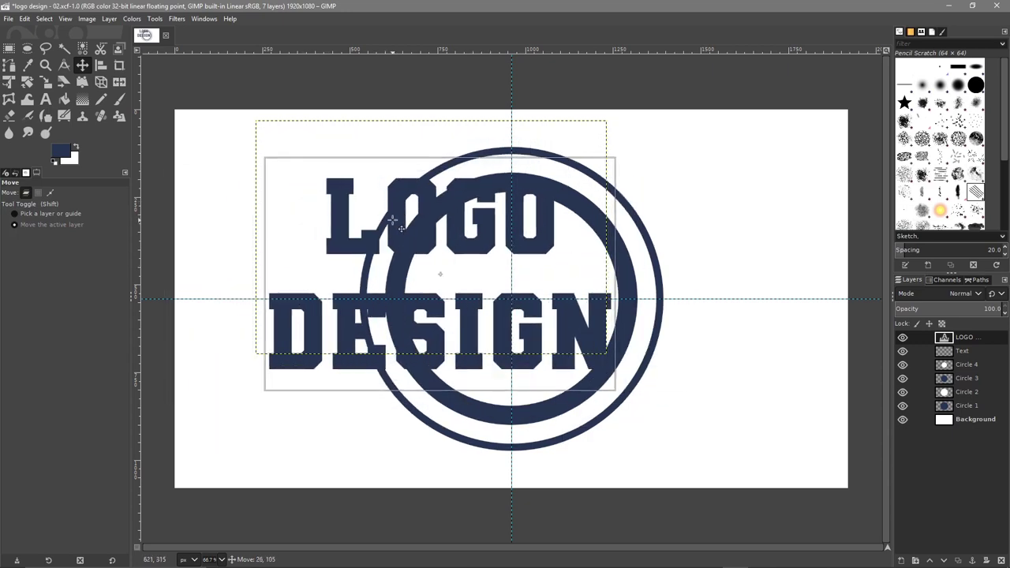
drag(401, 228, 398, 226)
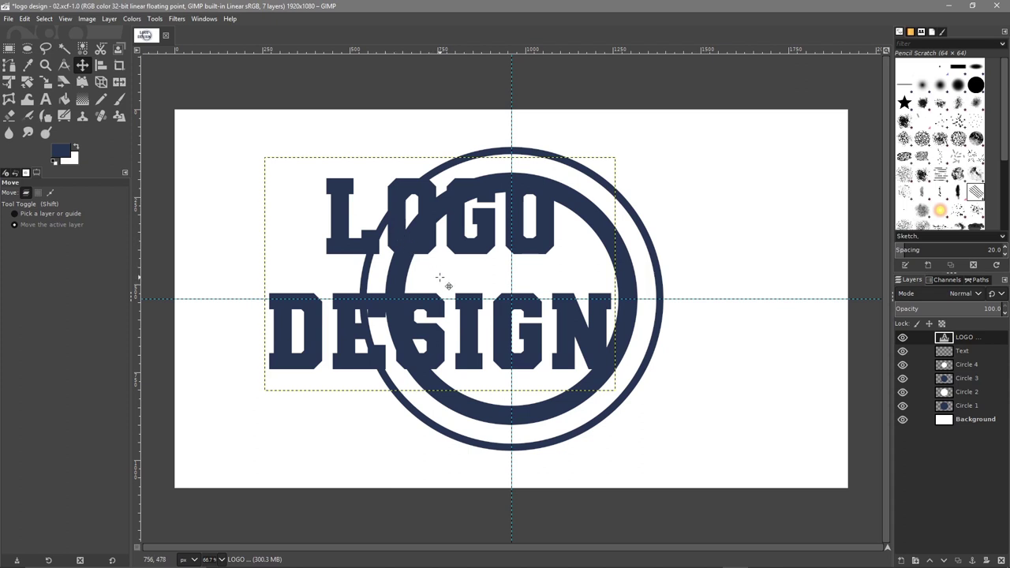
drag(398, 204, 468, 225)
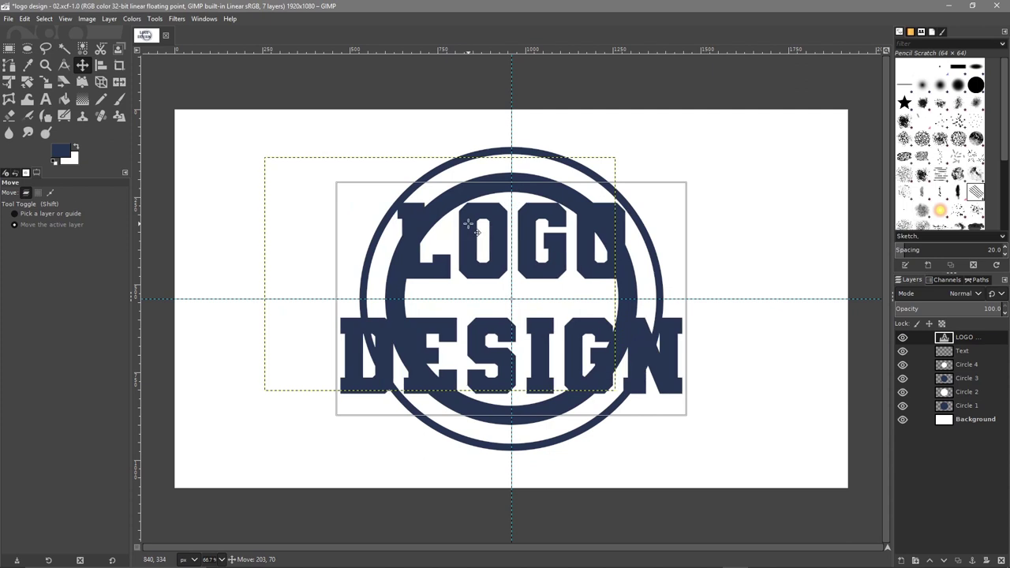
drag(468, 225, 468, 224)
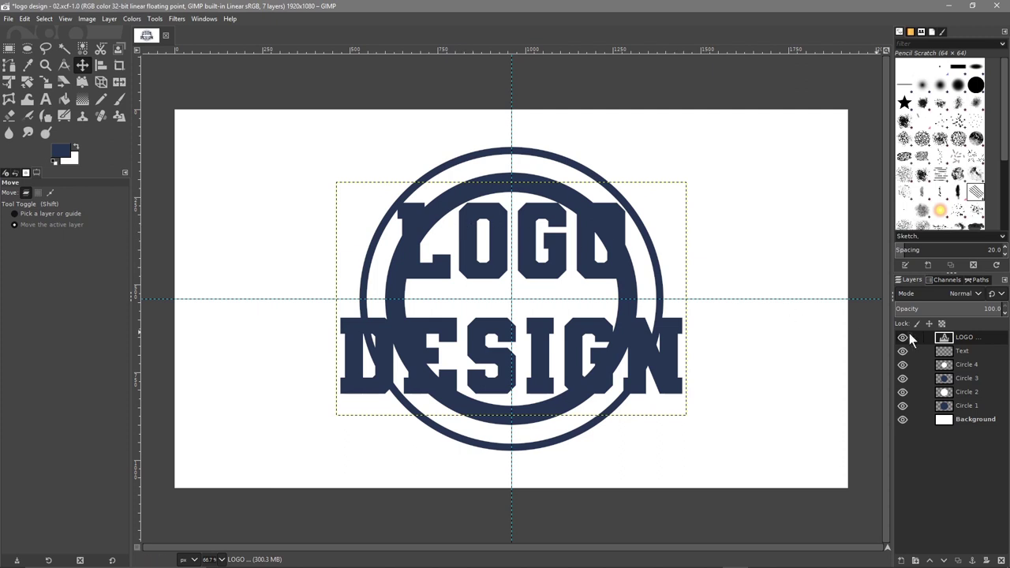
Step: Duplicate the LOGO DESIGN text layer and move the duplicate below the Background layer in the stack
right_click(953, 336)
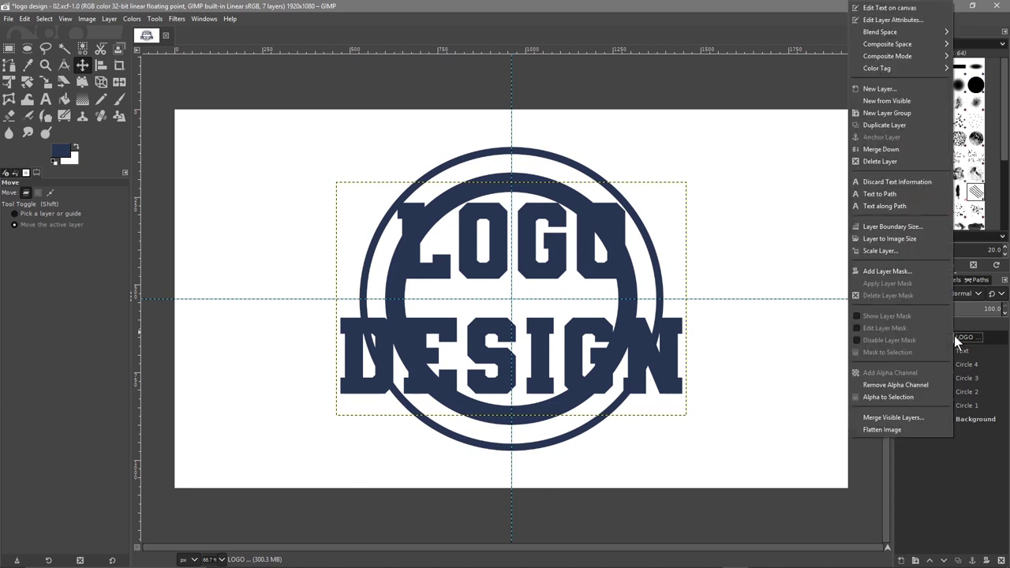
click(892, 128)
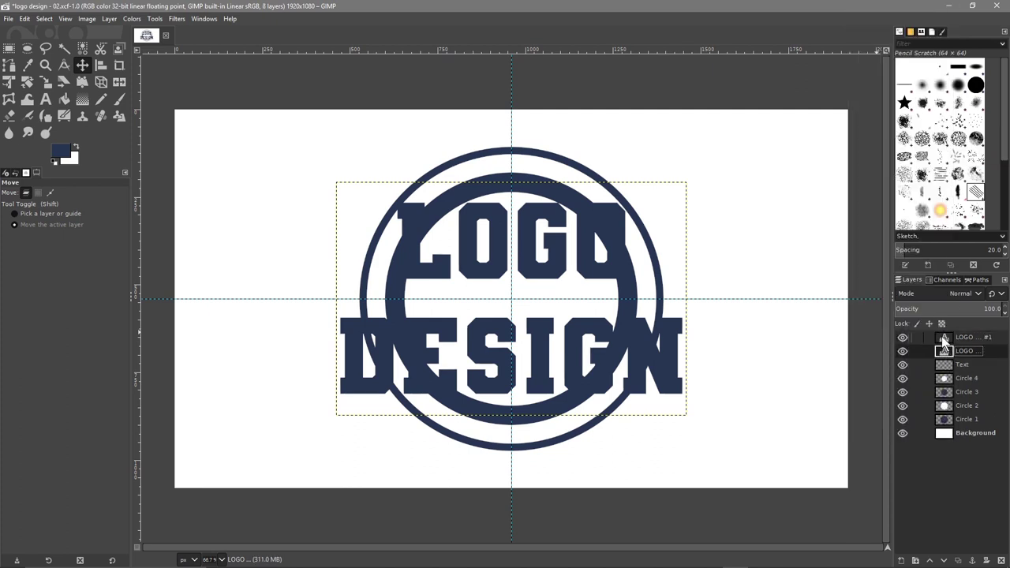
drag(960, 334, 956, 441)
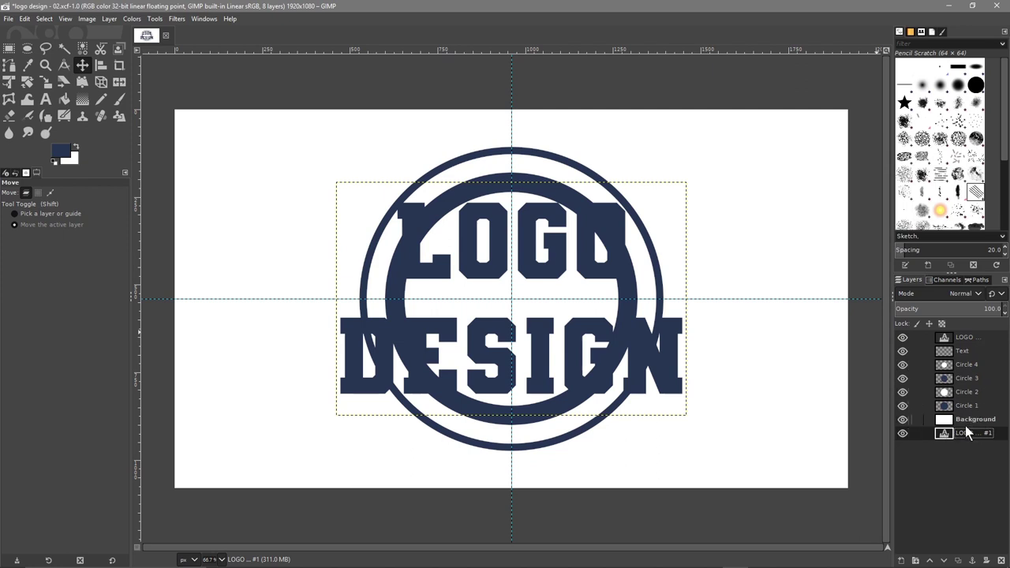
Step: Create a selection of the letter shapes from the alpha of the original LOGO DESIGN text layer
click(962, 340)
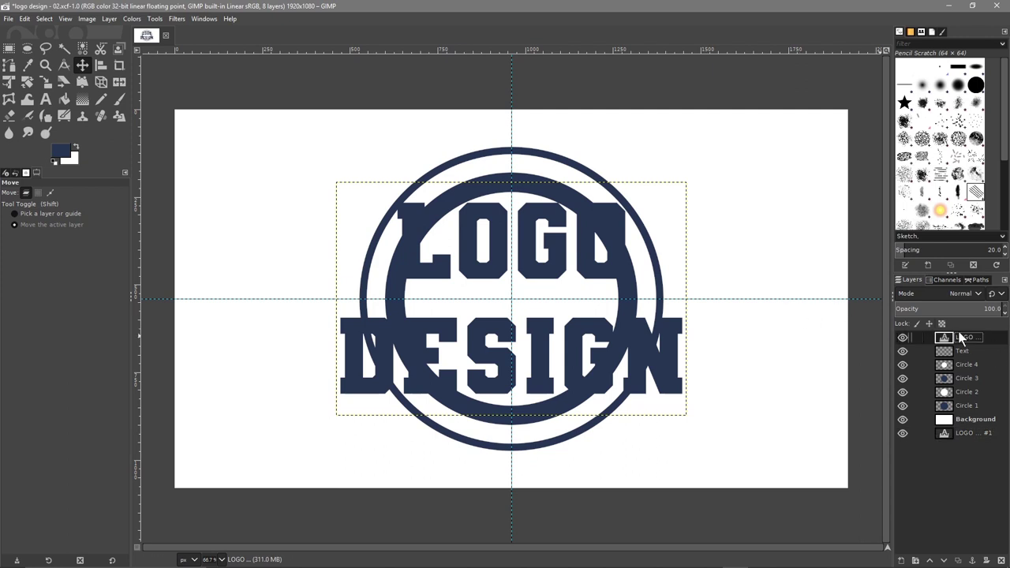
right_click(957, 338)
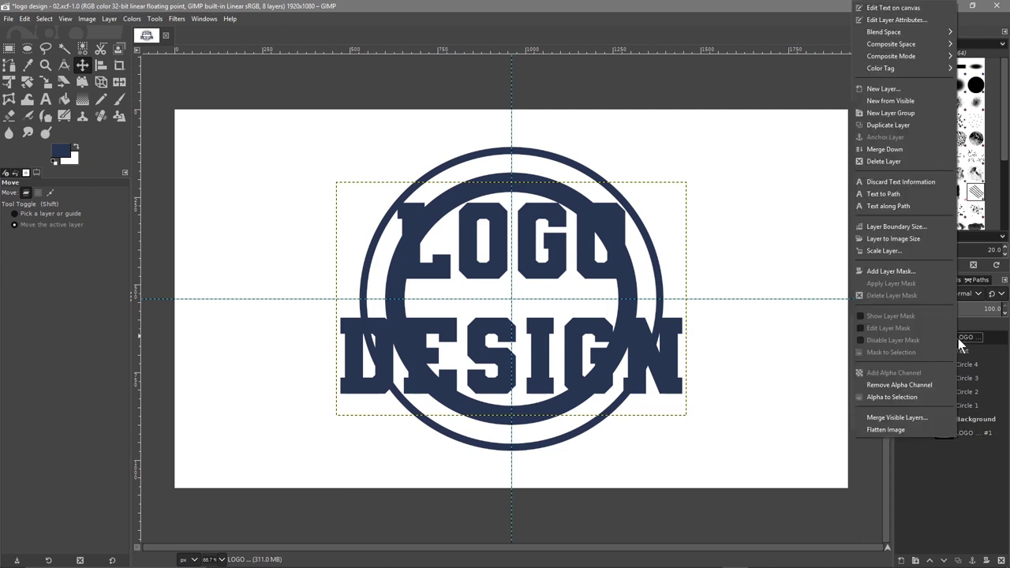
click(885, 397)
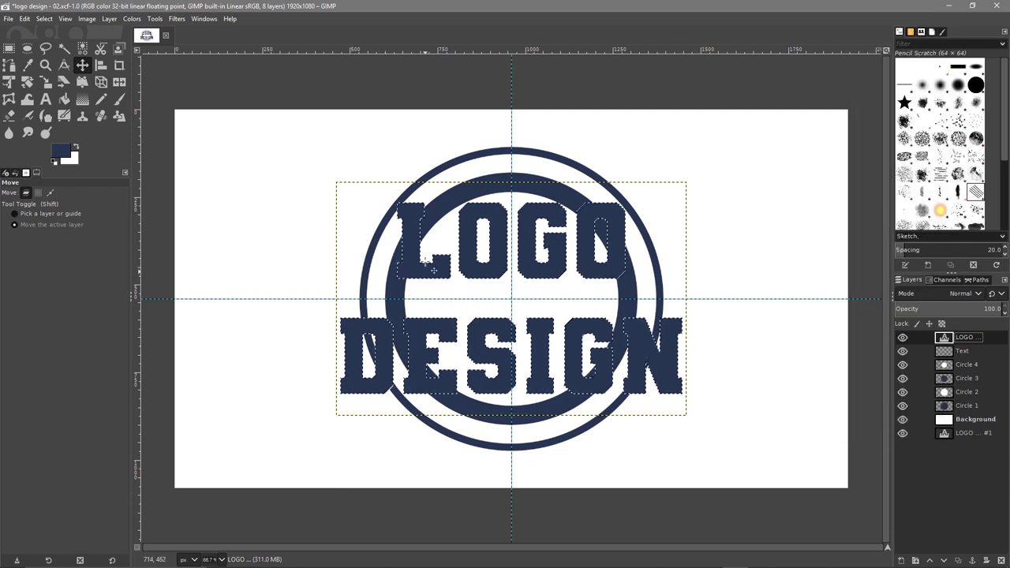
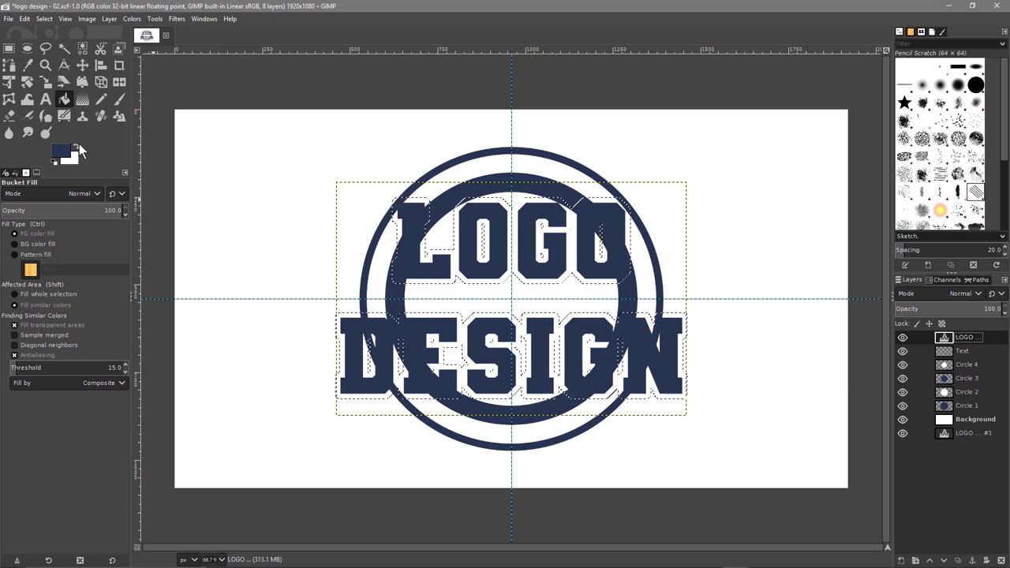
Step: Swap the foreground and background colors and fill the expanded selection around the letters with white on the original text layer
click(77, 147)
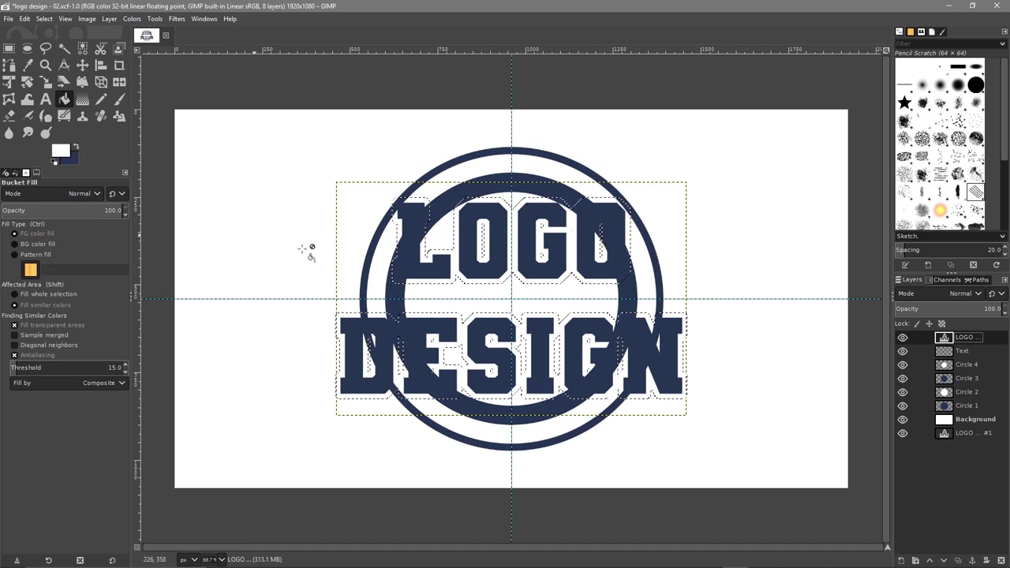
ctrl+scroll(427, 231, up, 3)
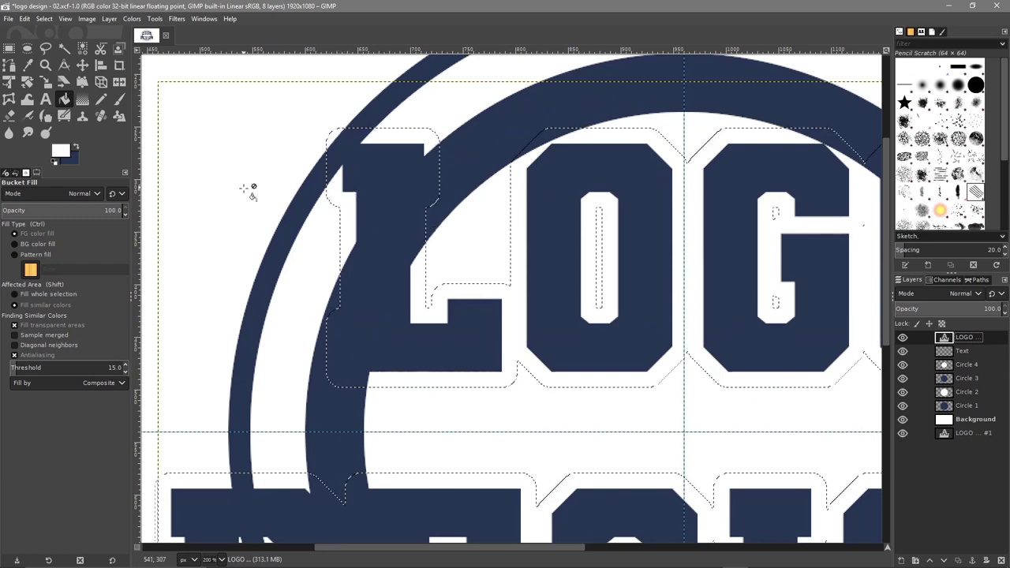
click(348, 204)
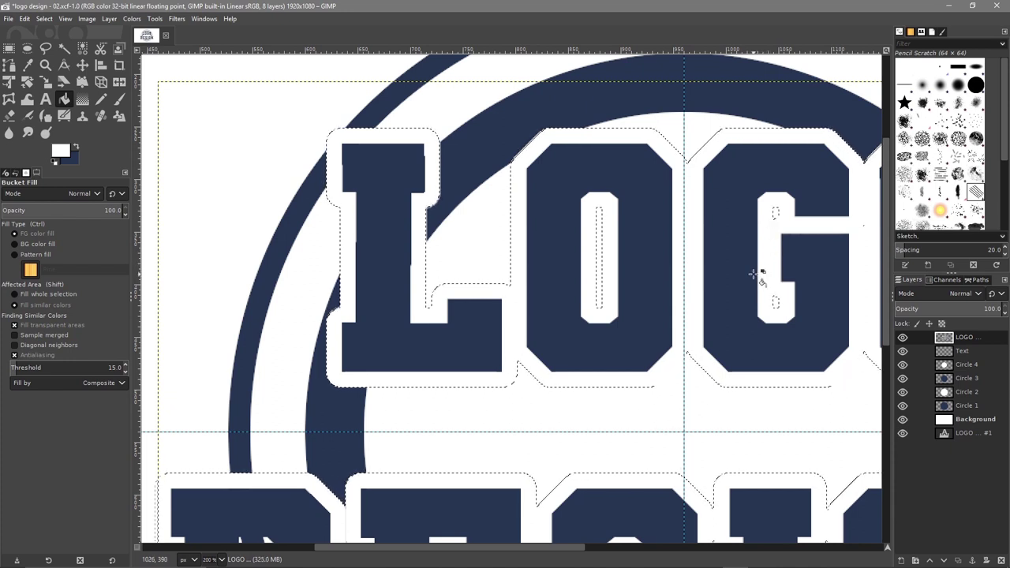
Step: Check the white outline around every letter and fill the uncovered area inside the letter D with white
scroll(754, 274, right, 6)
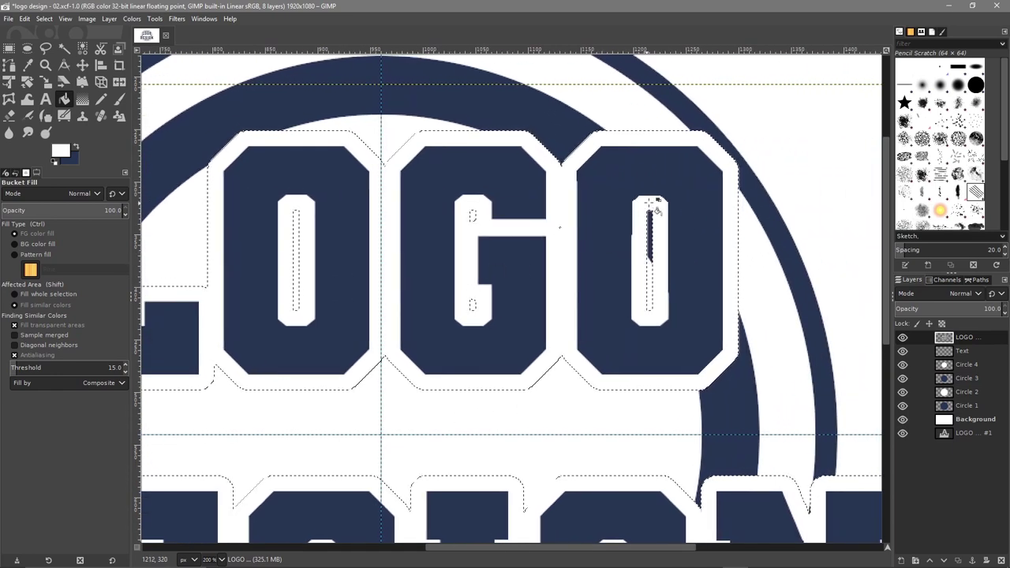
ctrl+scroll(674, 246, down, 1)
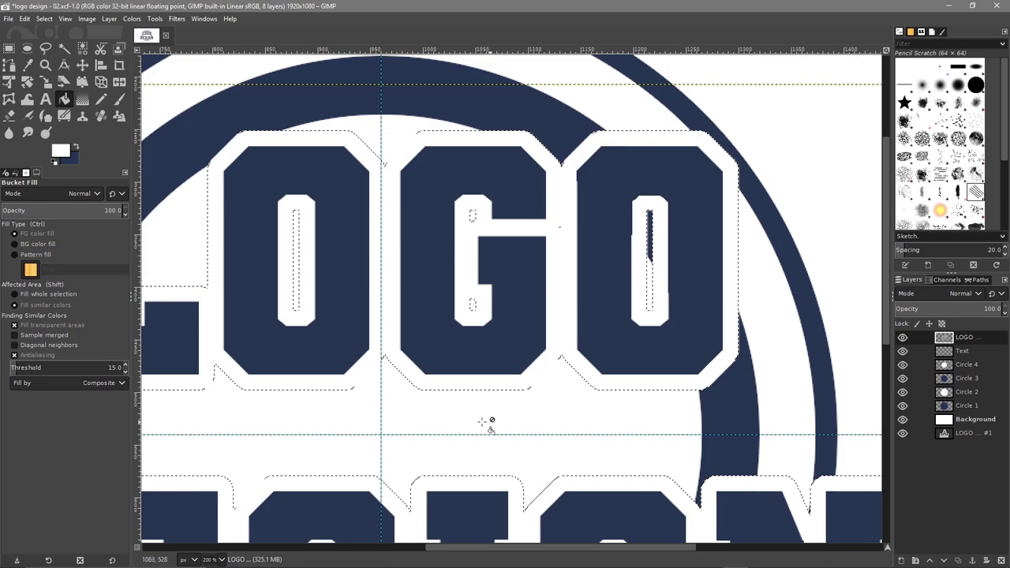
scroll(484, 421, down, 3)
ctrl+scroll(545, 263, up, 1)
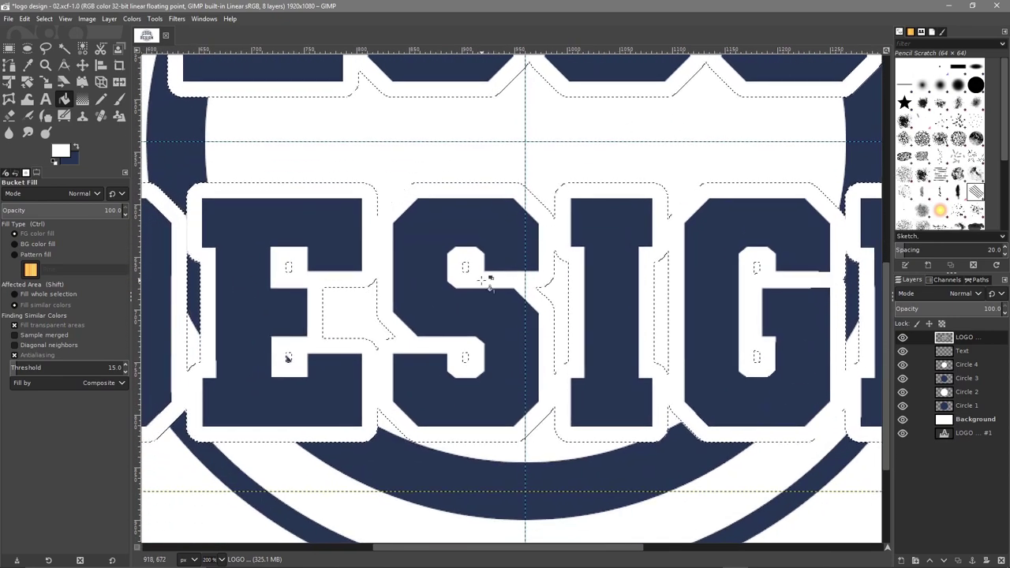
drag(645, 316, 403, 311)
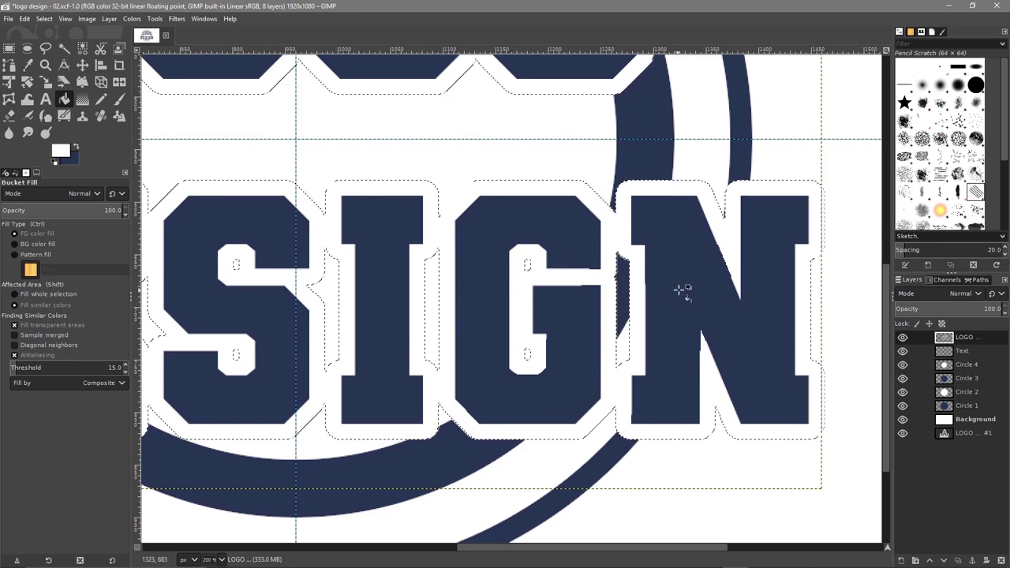
drag(309, 350, 710, 334)
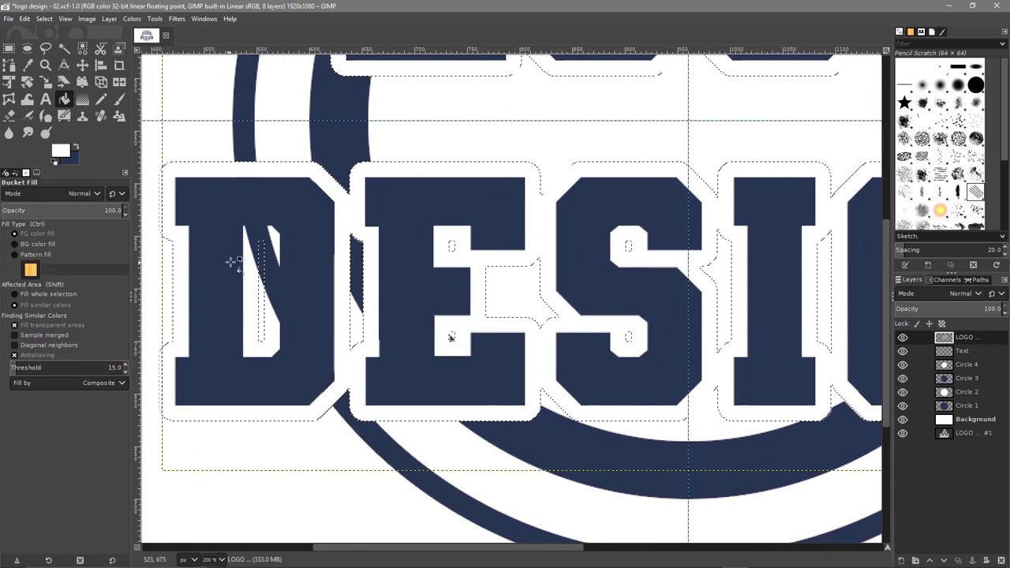
click(254, 255)
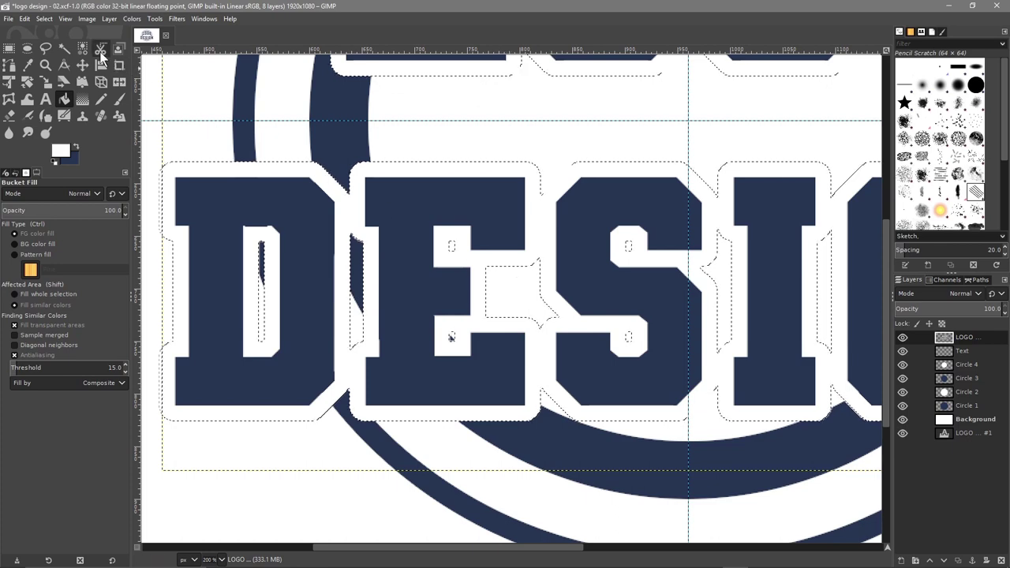
Step: Clear the selection around the letters and fit the whole image in the view
click(44, 18)
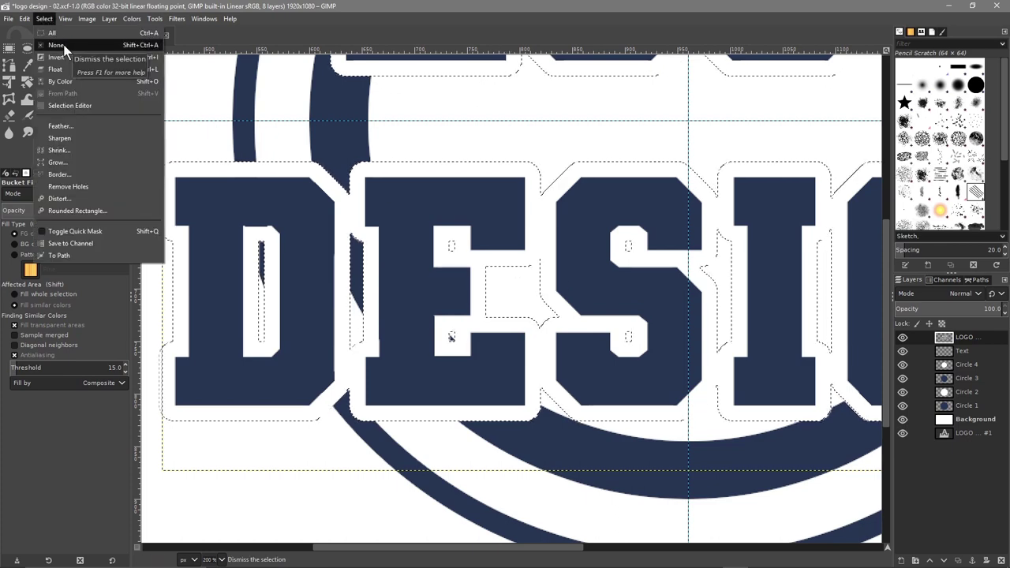
click(66, 45)
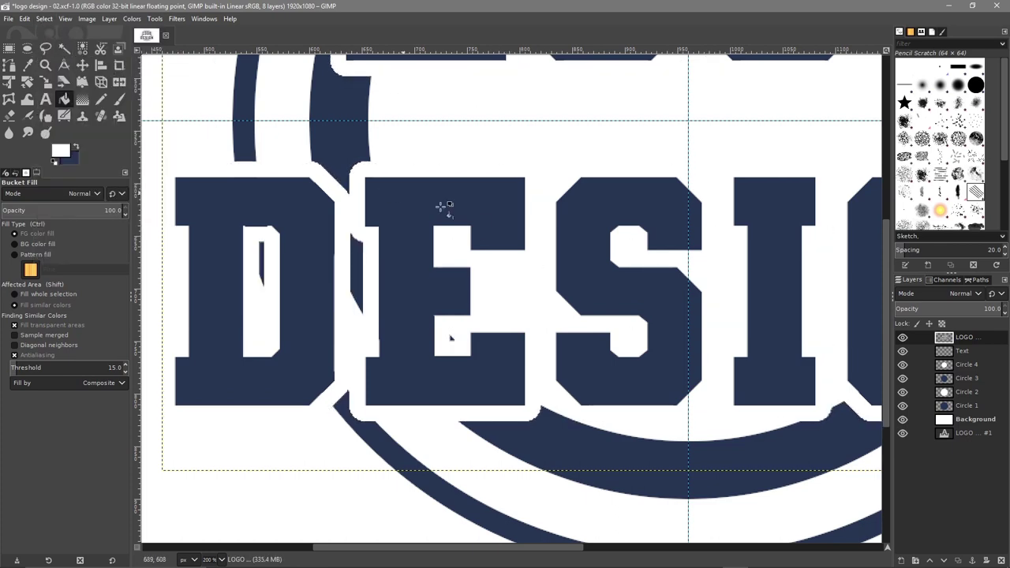
key(shift+ctrl+j)
scroll(487, 268, down, 1)
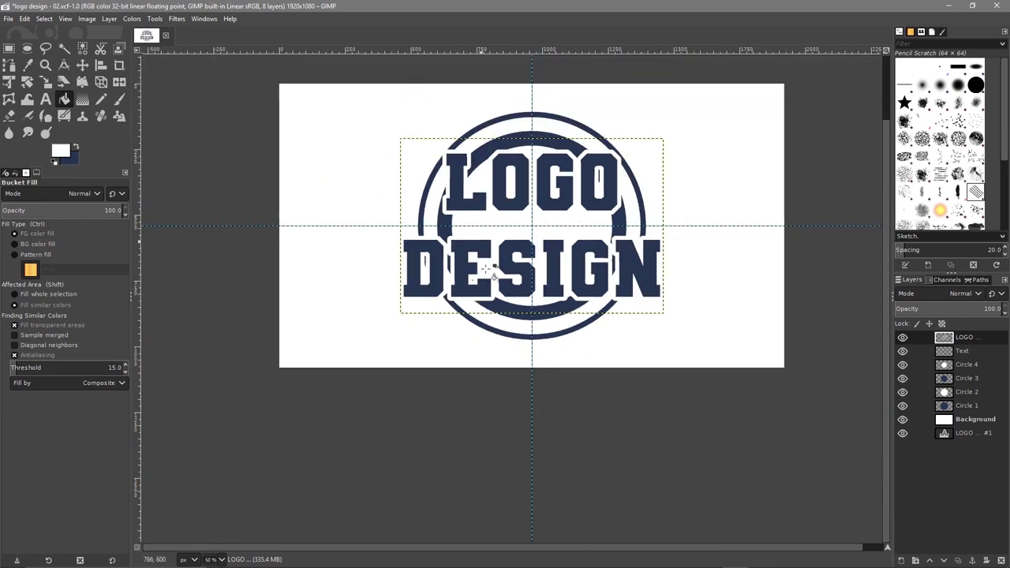
Step: Save the image as a new version named logo design - 03.xcf in the GIMP Logo Design Tutorial folder
click(9, 18)
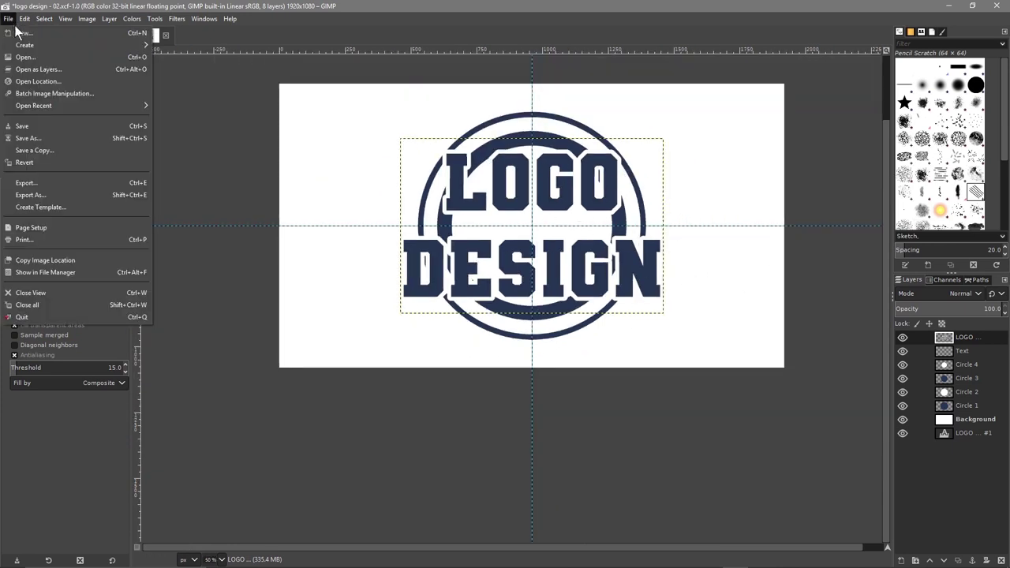
click(47, 137)
click(116, 29)
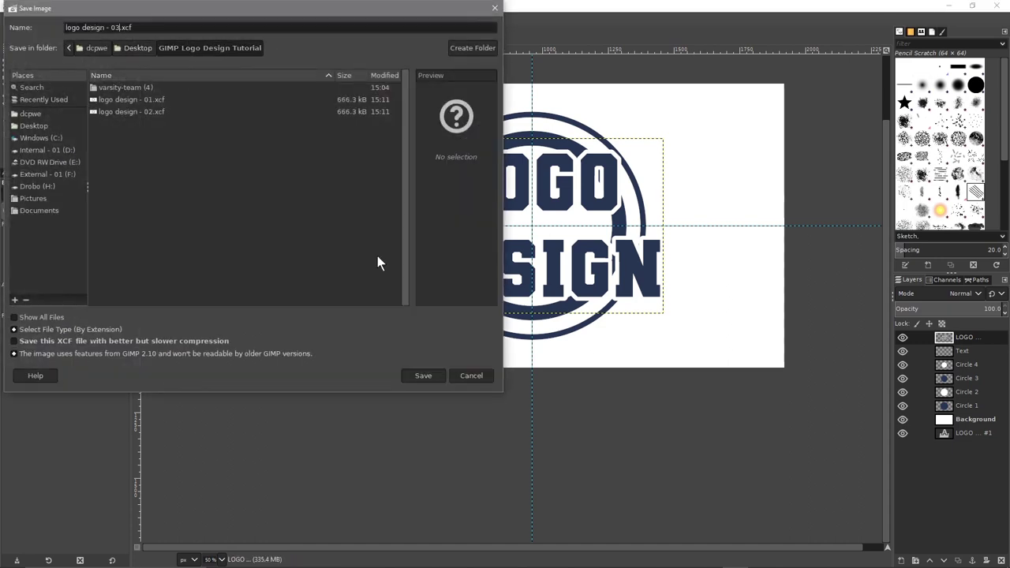
text(3)
key(Return)
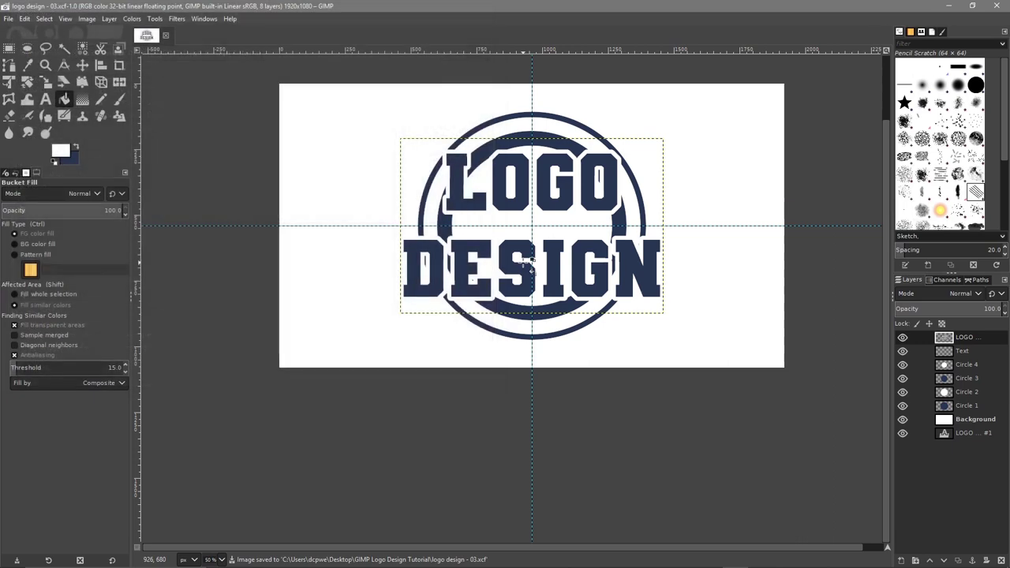
key(plus)
scroll(623, 227, up, 1)
scroll(619, 237, down, 1)
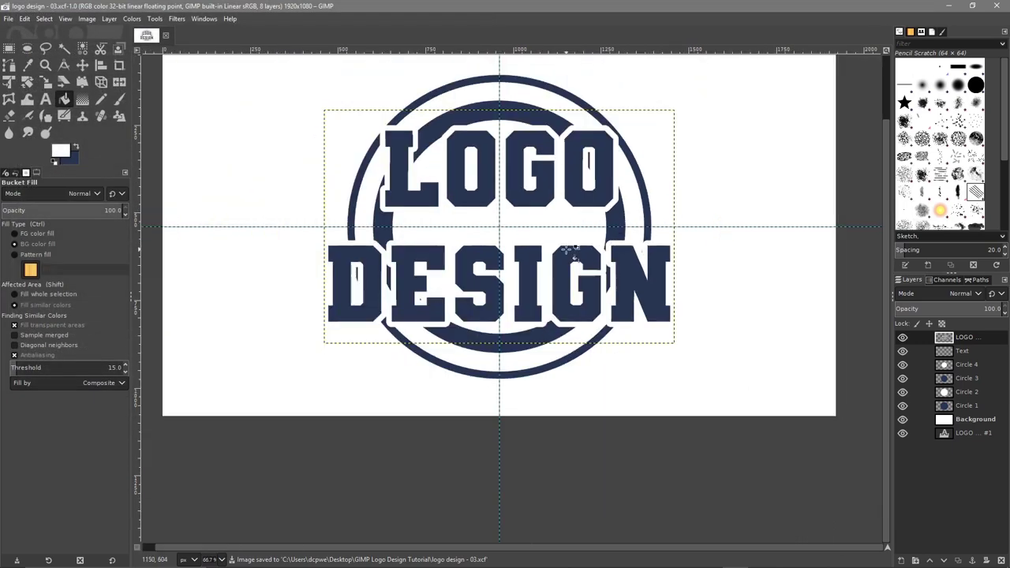
scroll(526, 227, up, 2)
scroll(527, 227, down, 2)
scroll(527, 227, up, 1)
scroll(527, 227, down, 1)
key(ctrl)
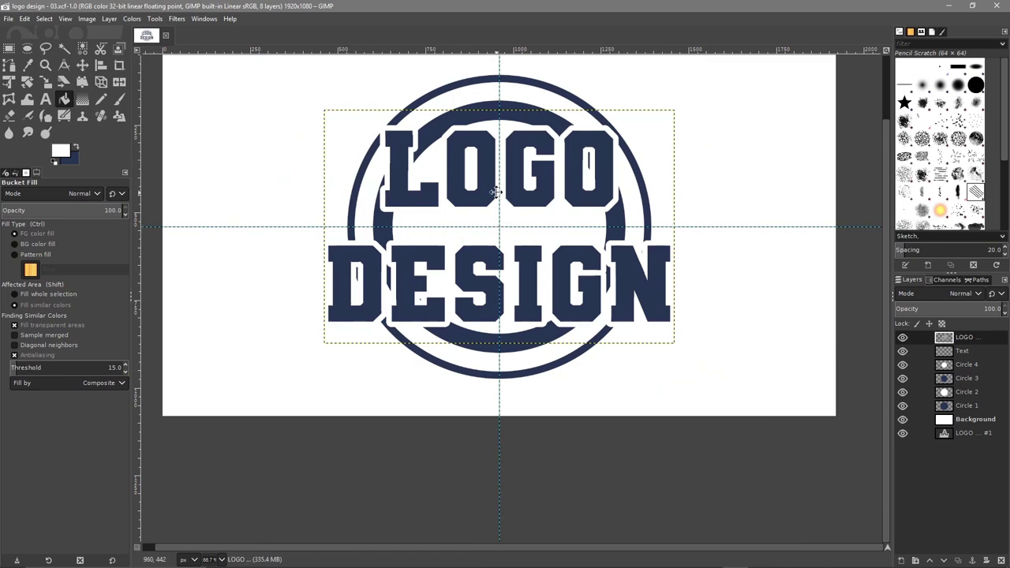
Step: Rotate the LOGO DESIGN text layer about 30 degrees counterclockwise around its center
drag(503, 192, 507, 256)
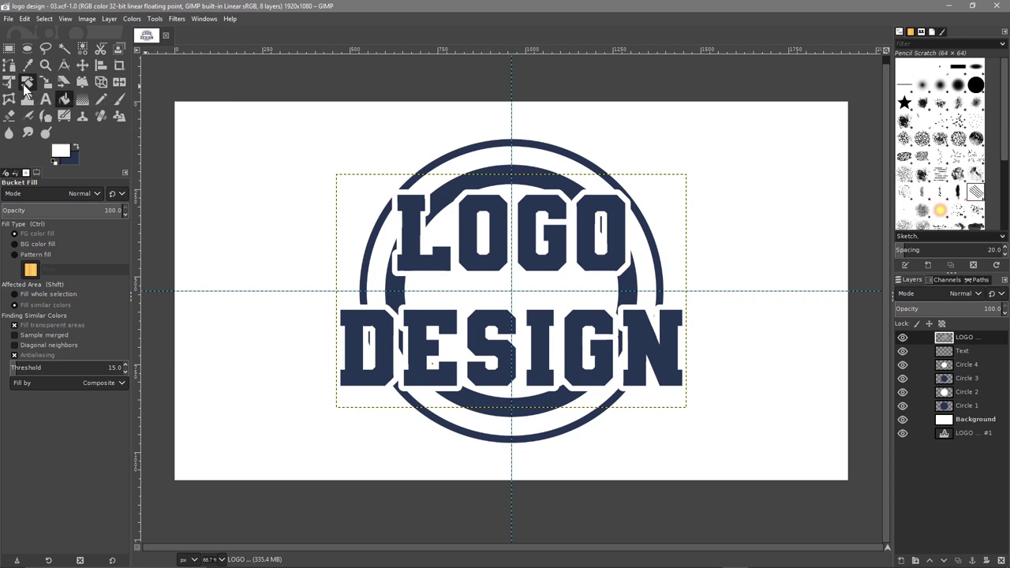
click(26, 84)
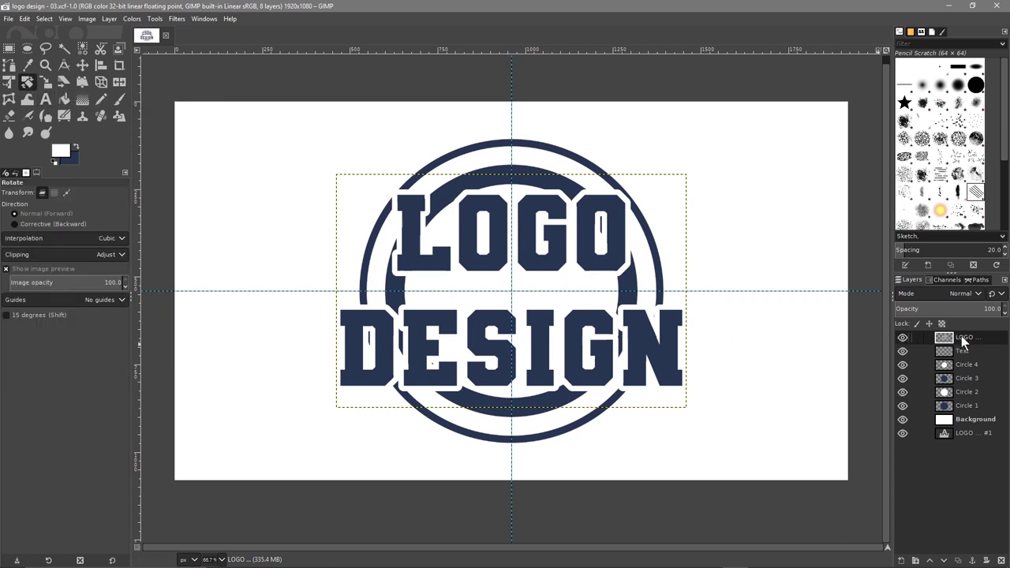
click(468, 224)
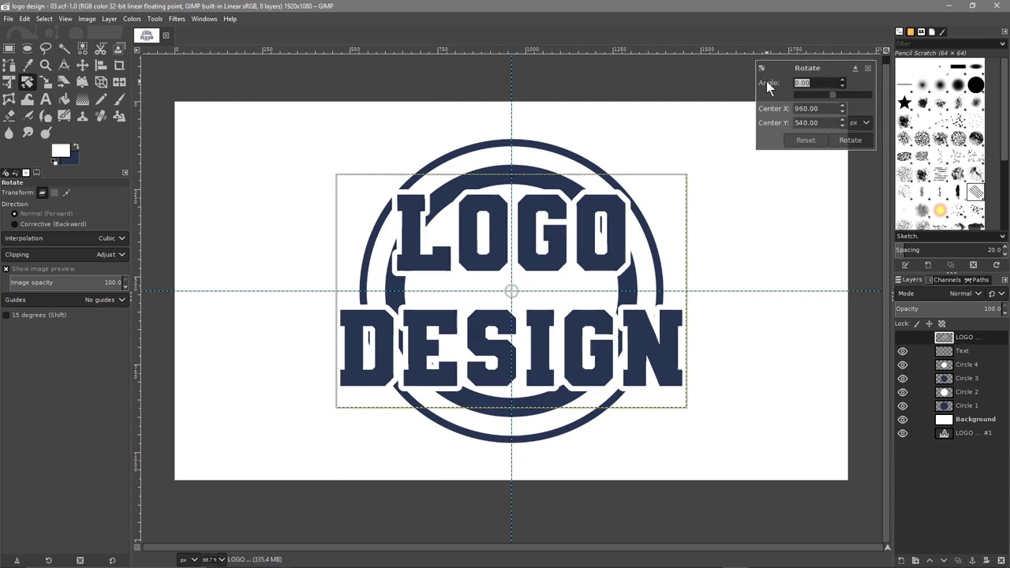
key(BackSpace)
click(847, 145)
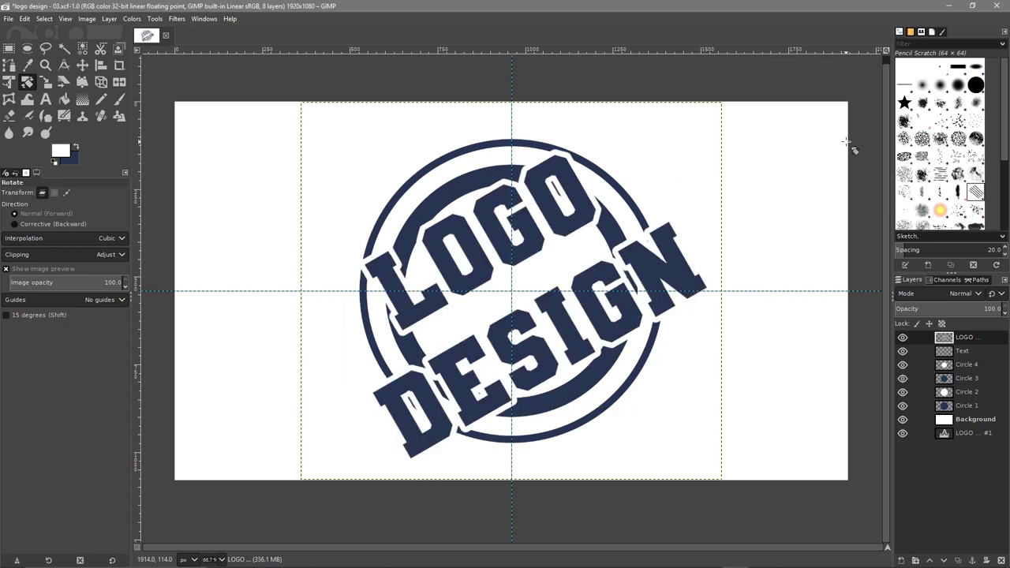
Step: Move the rotated LOGO DESIGN text slightly up and to the left over the circles and save the file
click(83, 66)
drag(480, 257, 473, 252)
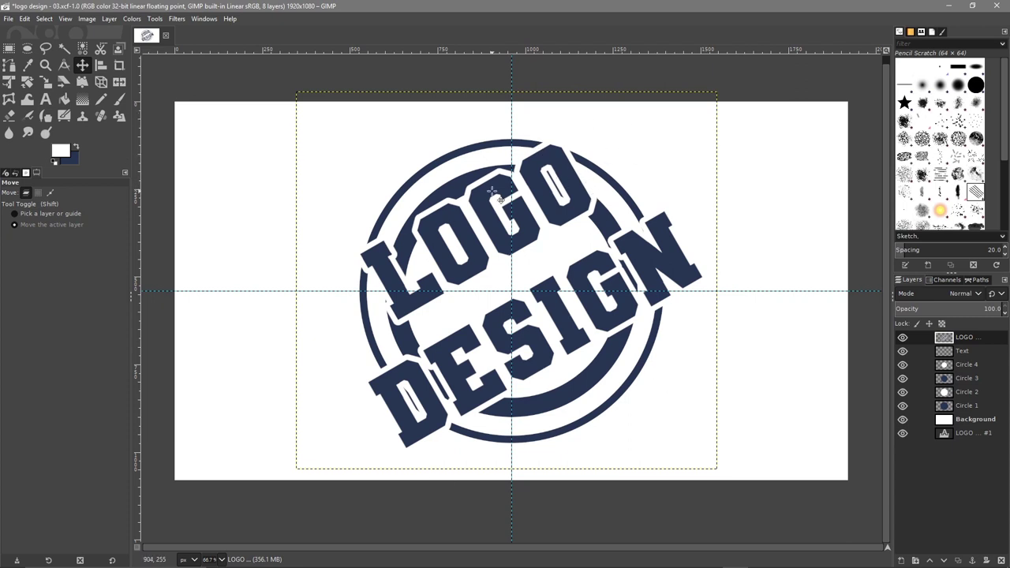
click(9, 19)
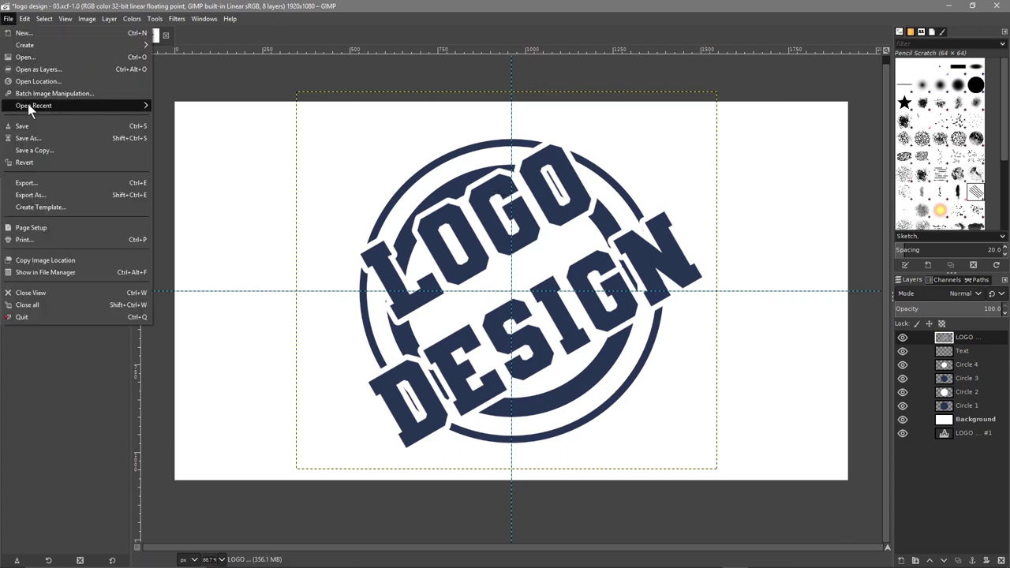
click(36, 125)
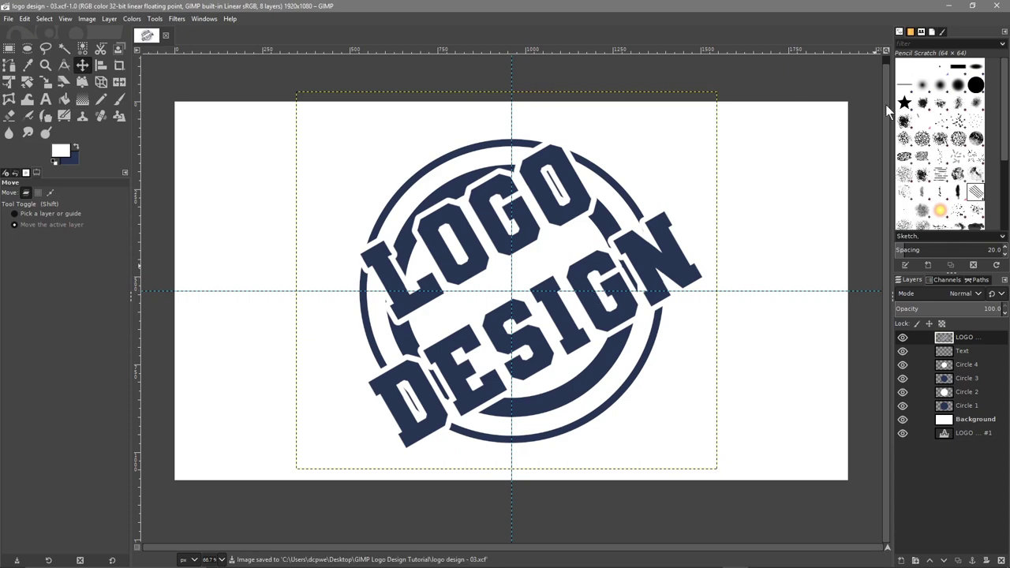
Step: Switch to Photos to examine the finished example logo - 04.png, and minimize it again
key(alt+Tab)
key(Tab)
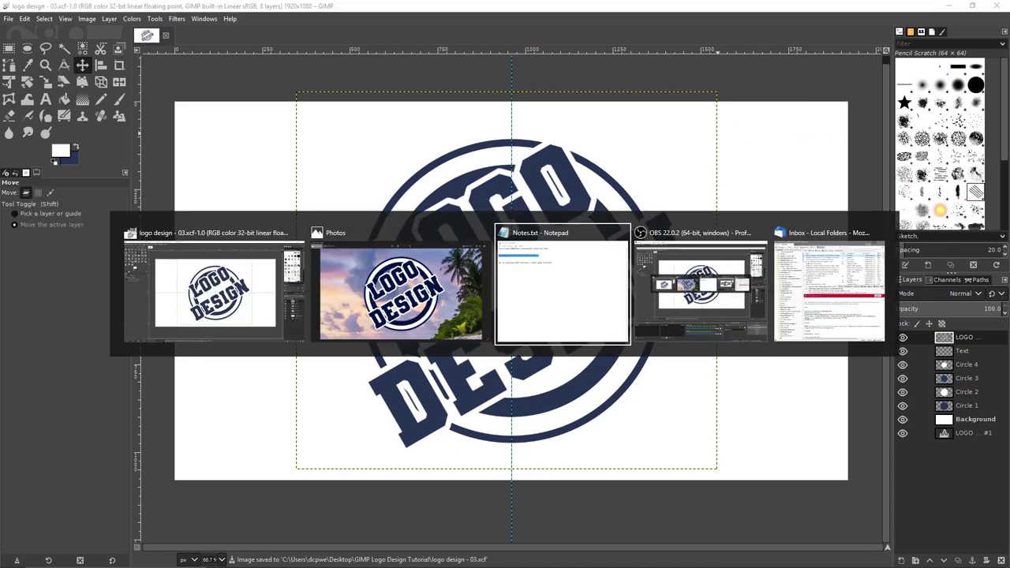
key(Escape)
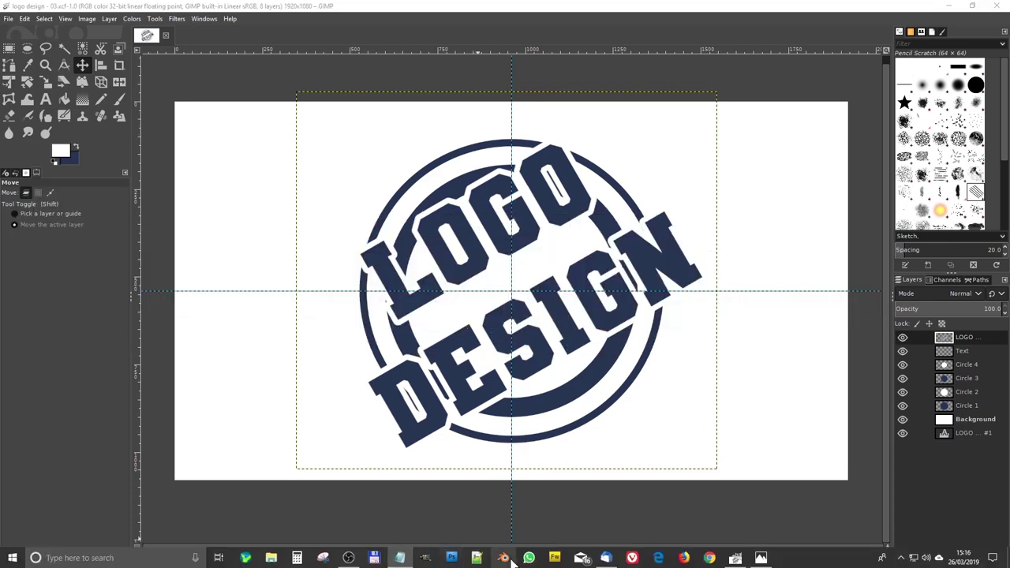
right_click(605, 557)
click(616, 535)
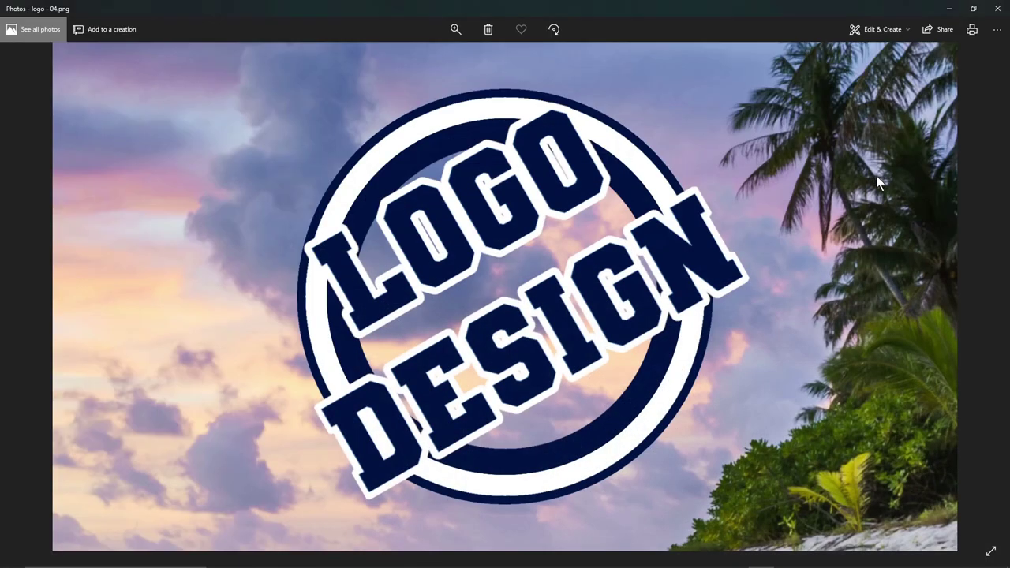
click(949, 9)
Step: Open the GIMP Logo Design Tutorial folder from the desktop and select the Unsplash beach photo
double_click(983, 46)
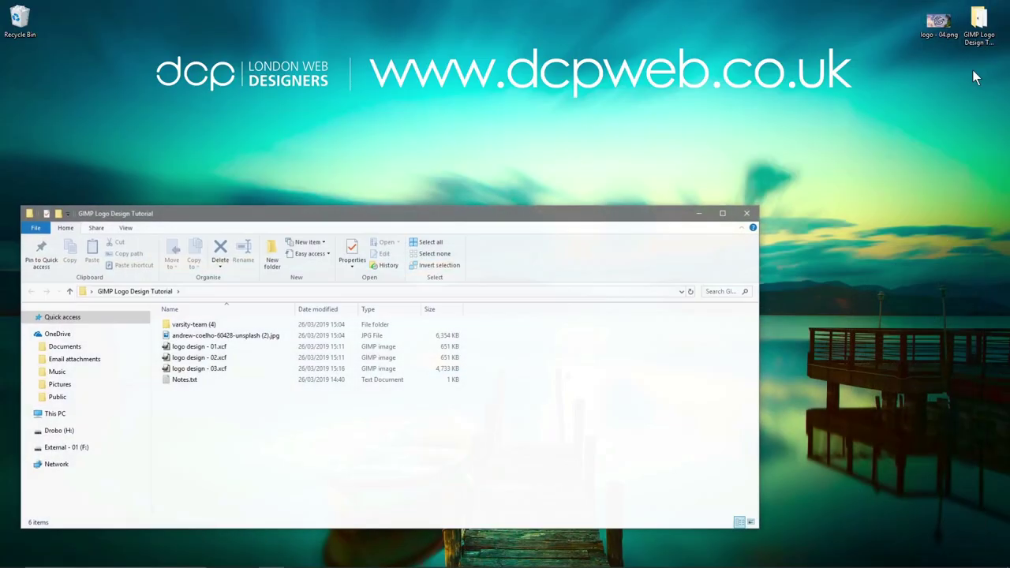
drag(483, 204, 519, 94)
click(251, 220)
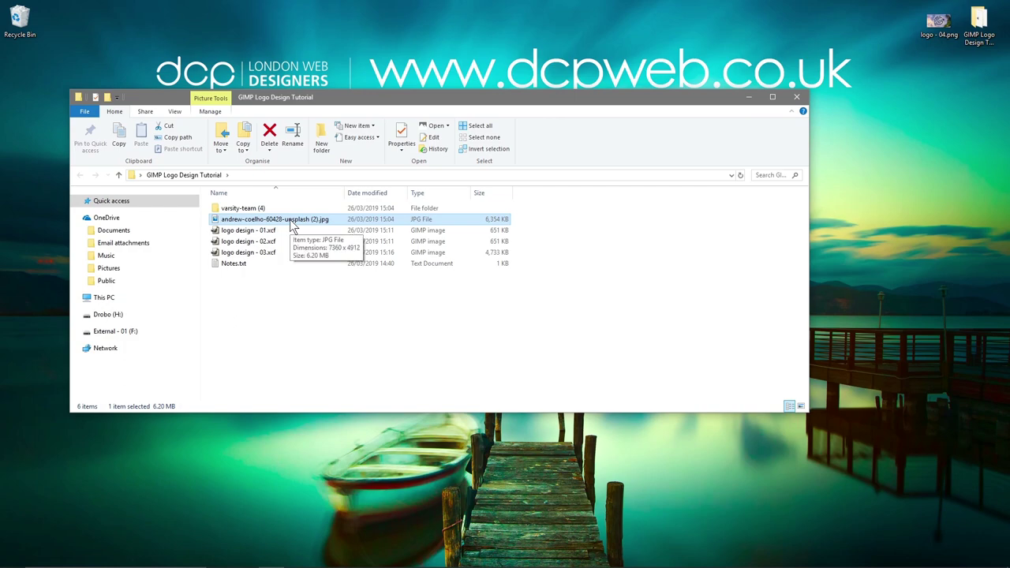
Step: Place the folder window over GIMP and add the beach photo as a bottom layer, converting it to the RGB working space
key(alt+Tab)
key(alt+Tab)
key(alt+Tab)
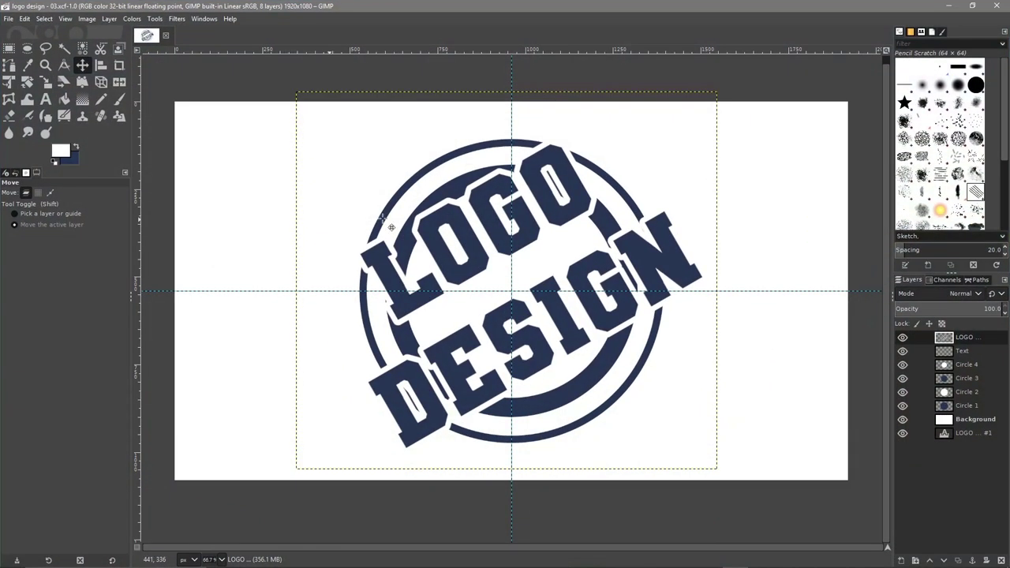
key(alt+Tab)
drag(480, 100, 406, 17)
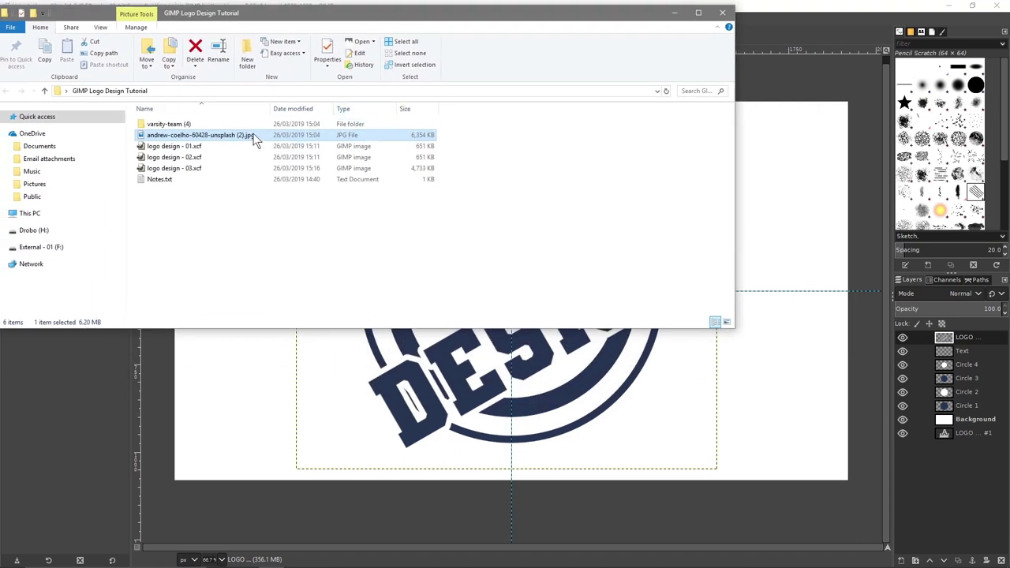
drag(227, 138, 938, 476)
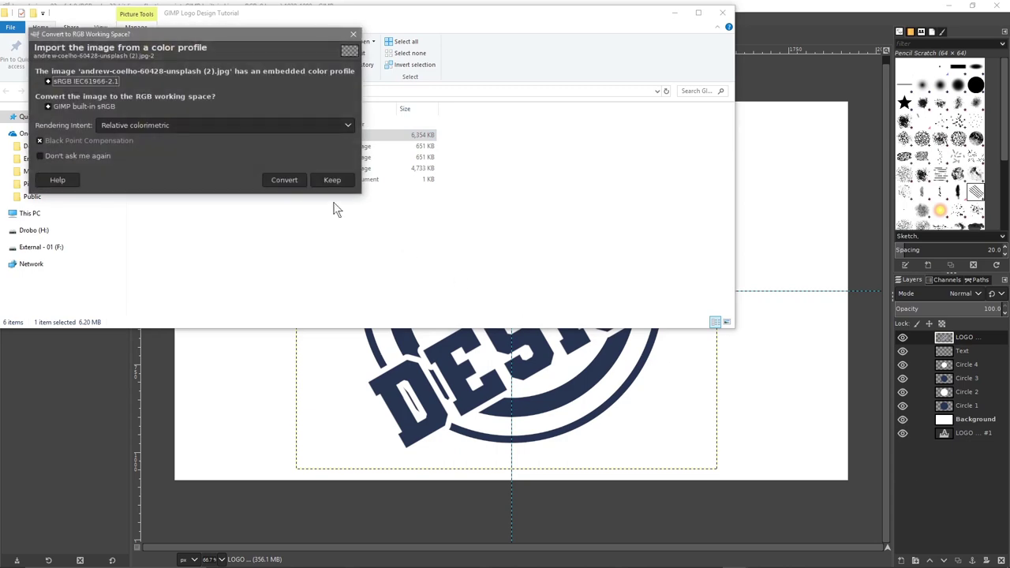
click(283, 180)
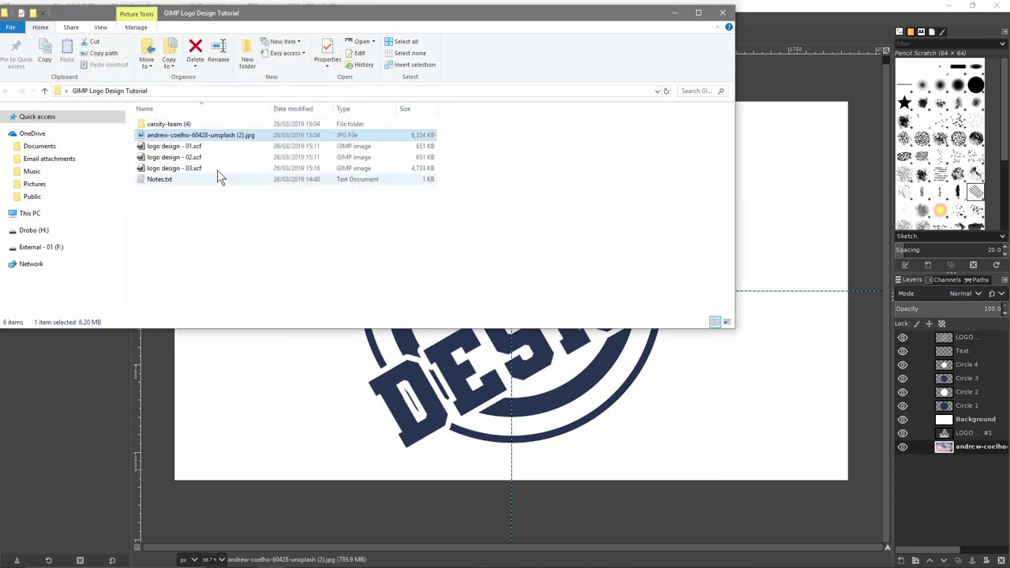
Step: Add the beach photo a second time as another bottom layer, converting its color profile, and return to GIMP
drag(190, 145, 978, 476)
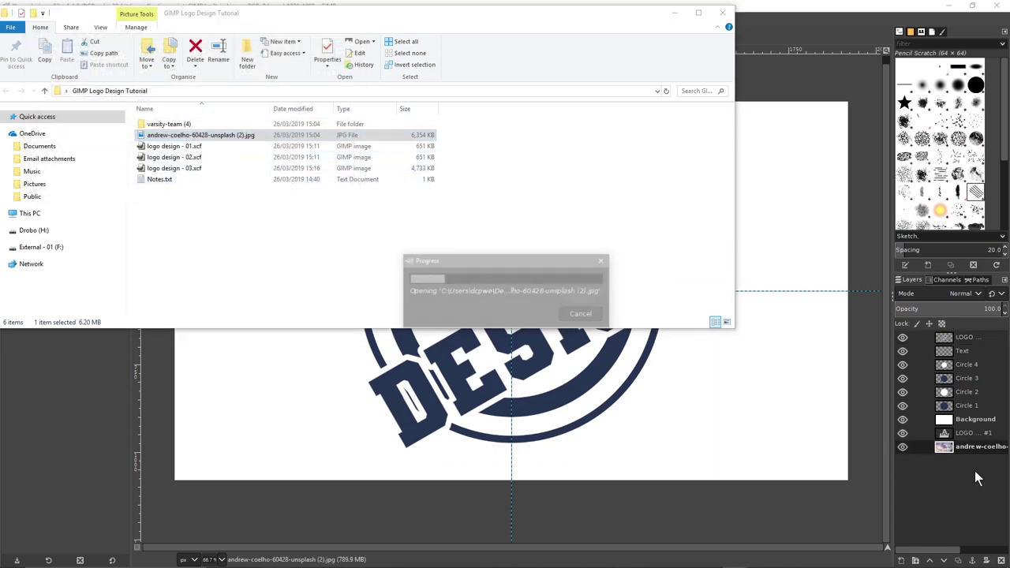
click(303, 210)
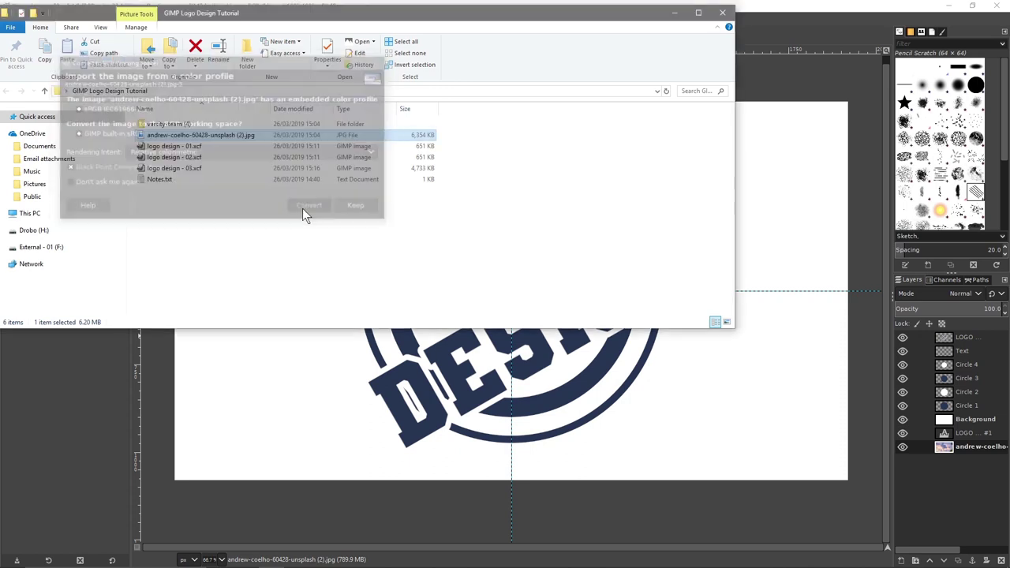
click(774, 8)
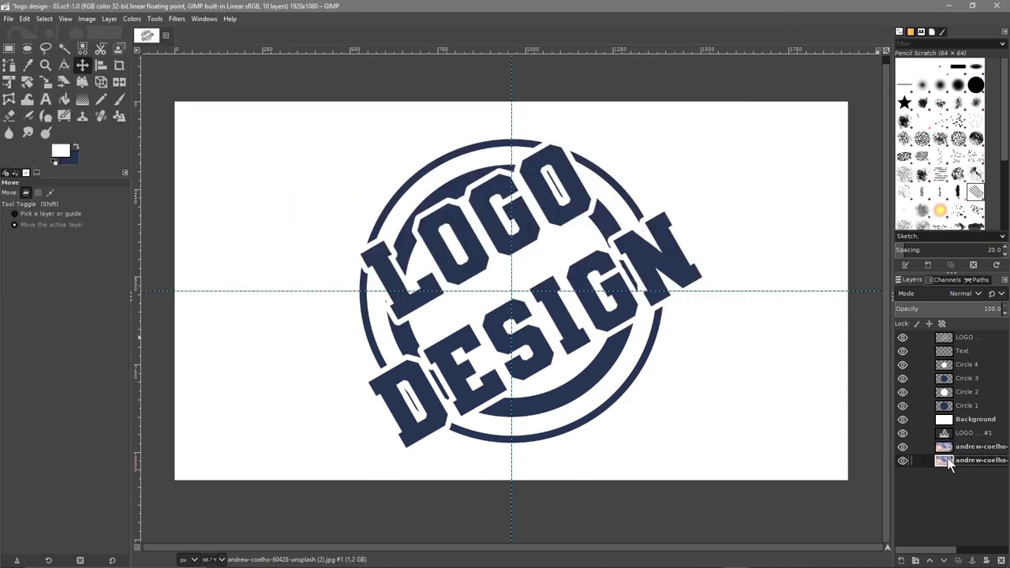
Step: Move one beach photo layer directly above Background and the other directly below Circle 4
drag(945, 450, 949, 418)
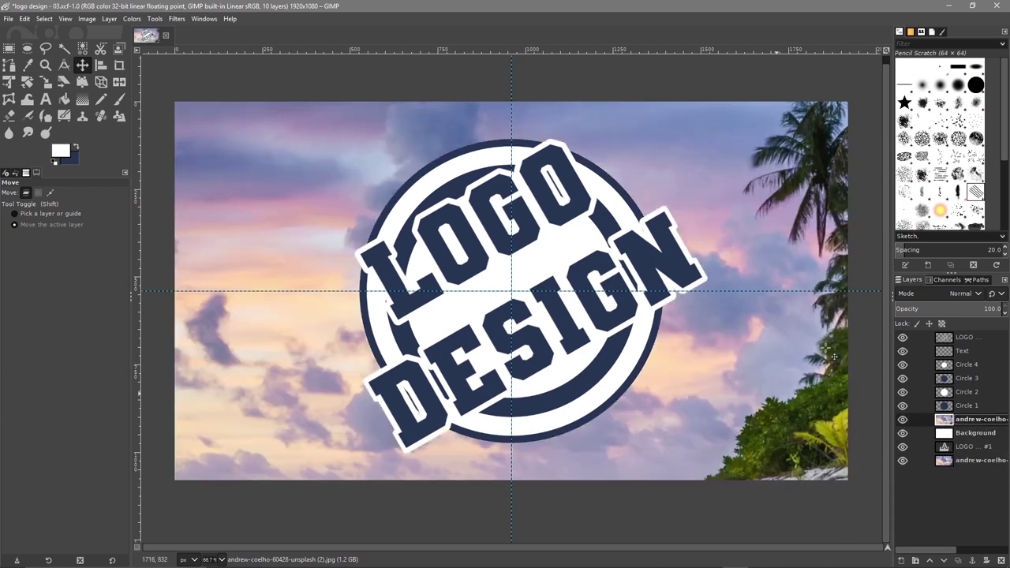
drag(956, 462, 958, 378)
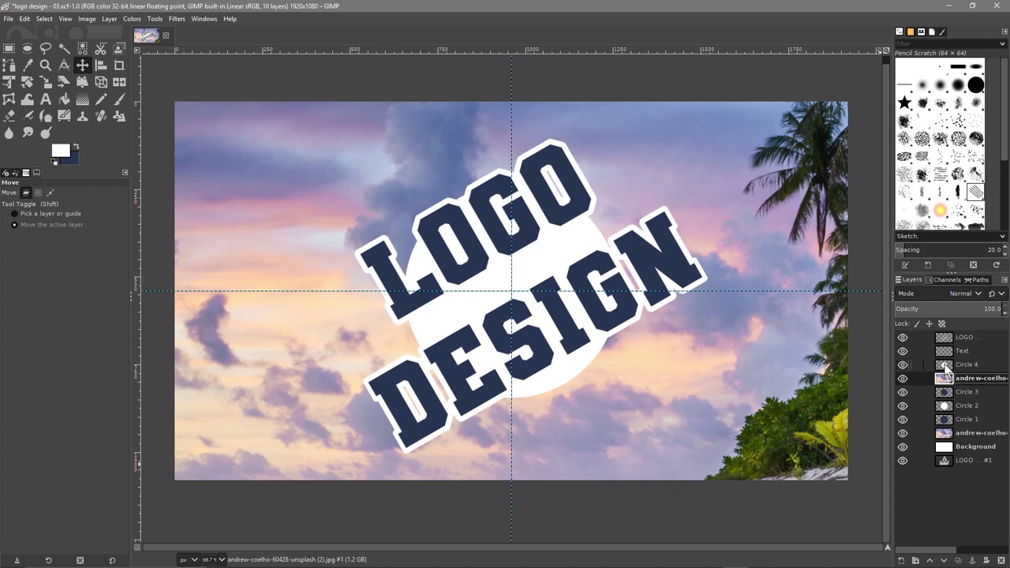
Step: Select everything on the Circle 4 layer and cut its white circle to the clipboard
click(944, 365)
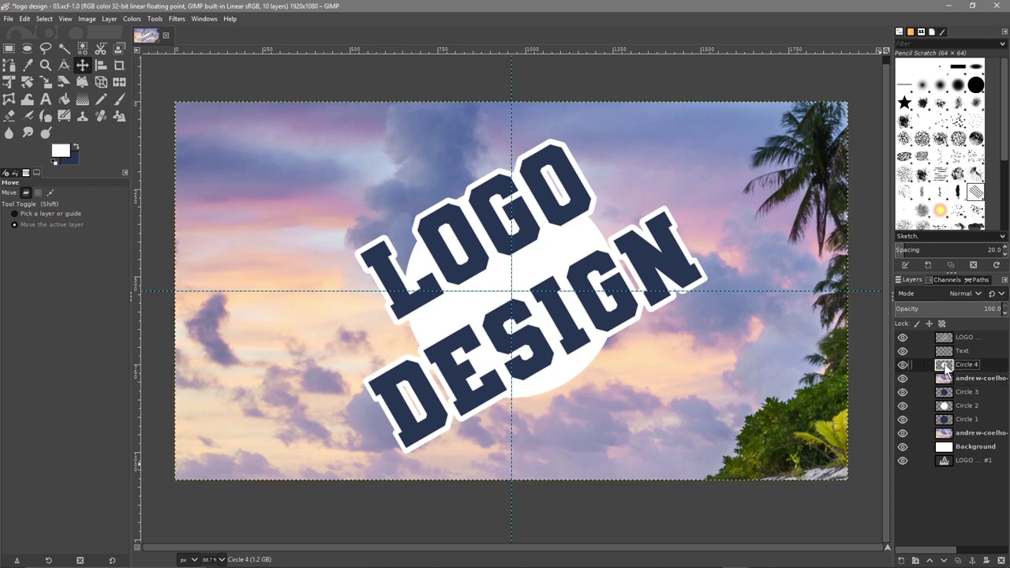
click(47, 19)
click(54, 33)
click(45, 19)
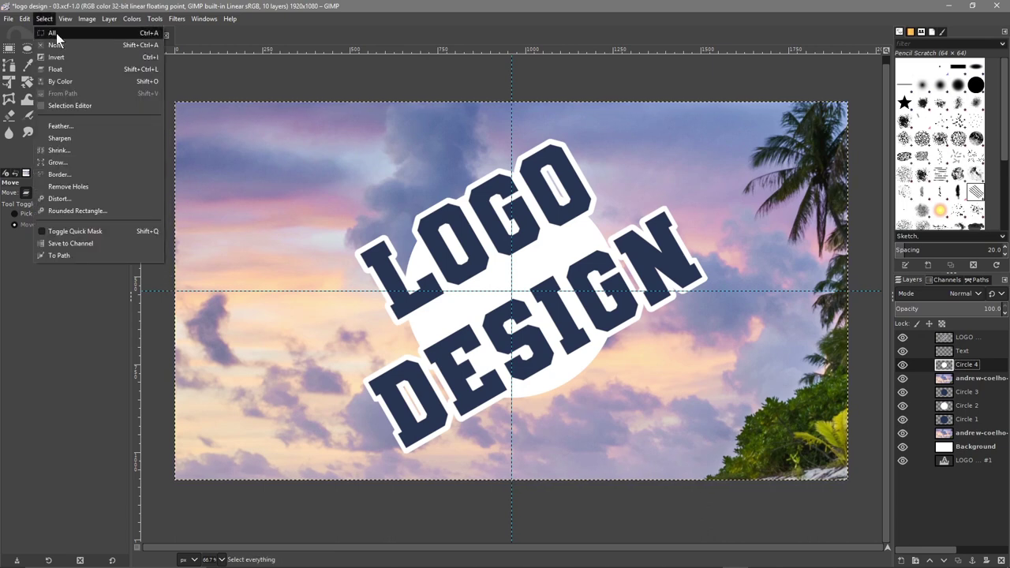
click(24, 18)
click(25, 19)
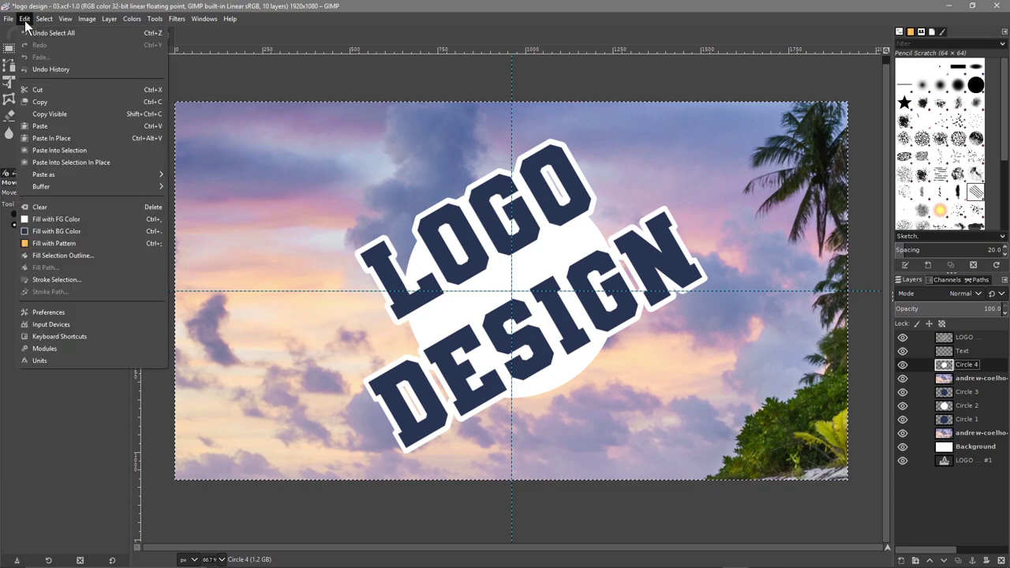
click(36, 92)
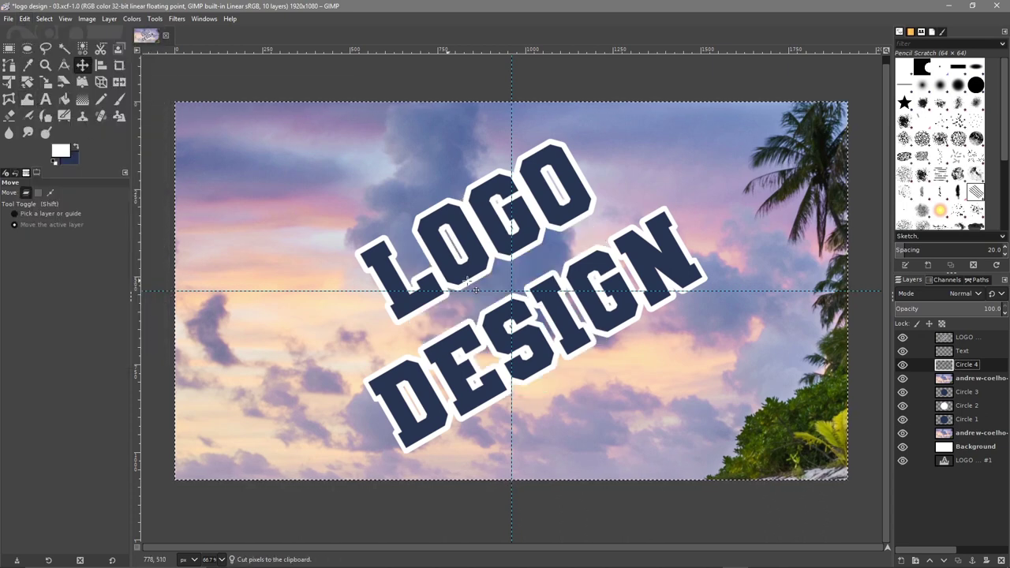
Step: Add an alpha channel and a black (full transparency) layer mask to the beach photo layer below Circle 4
click(961, 378)
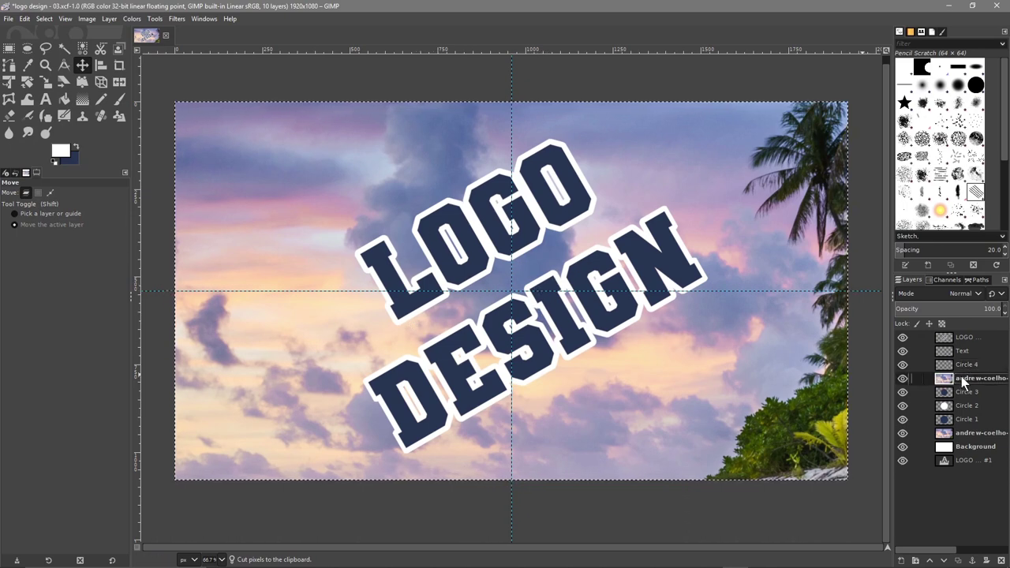
right_click(960, 376)
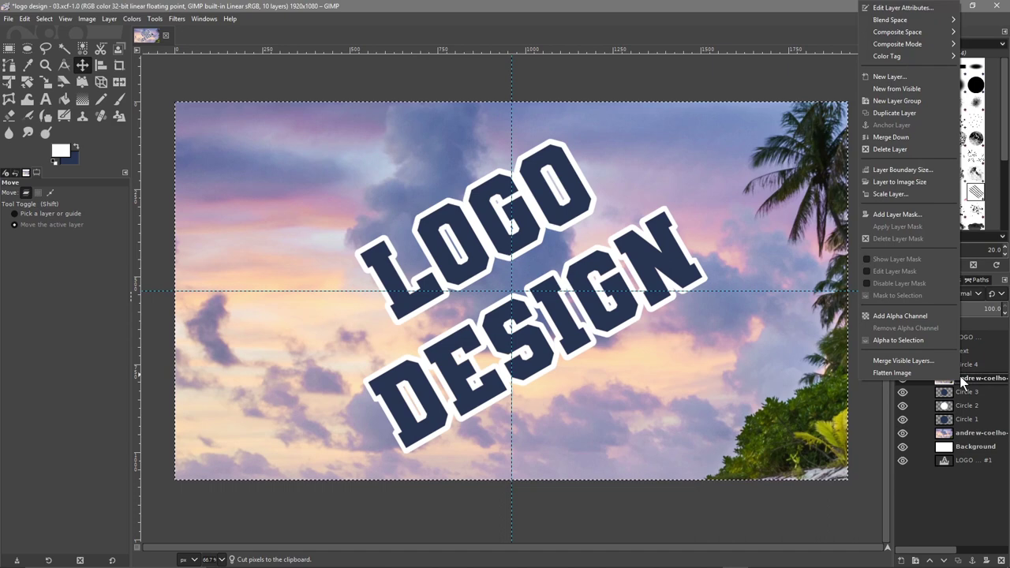
click(896, 314)
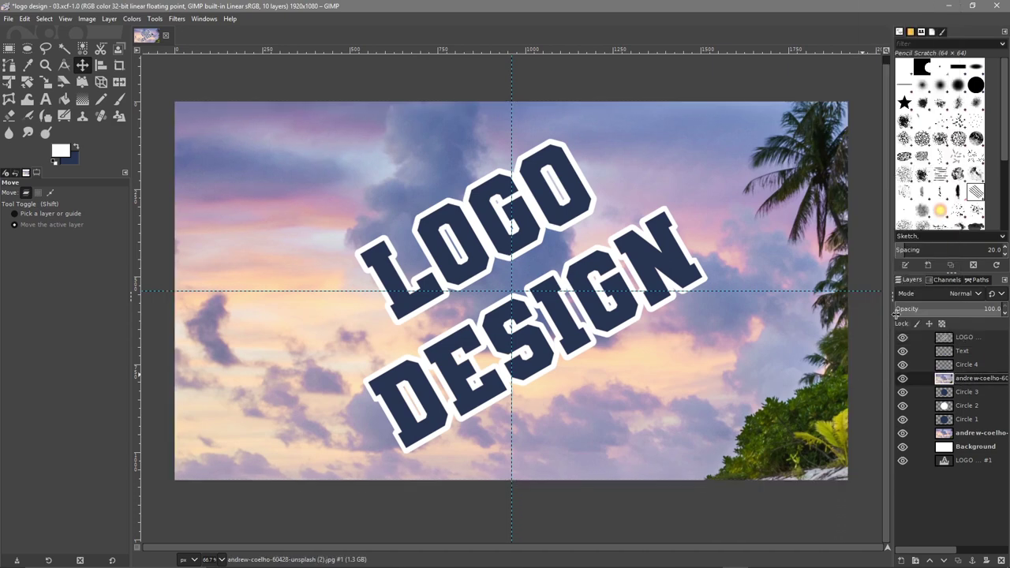
right_click(963, 382)
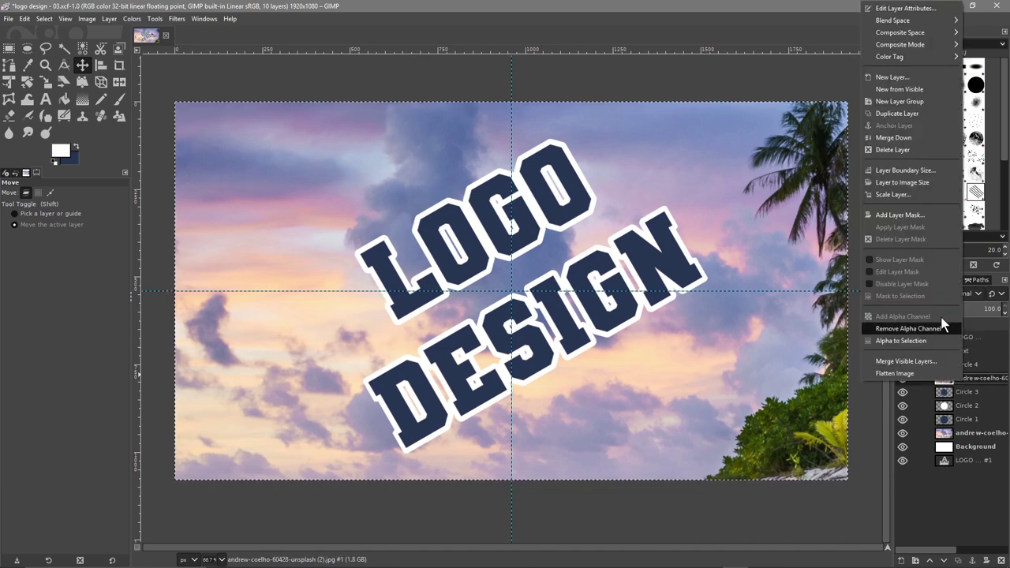
click(895, 214)
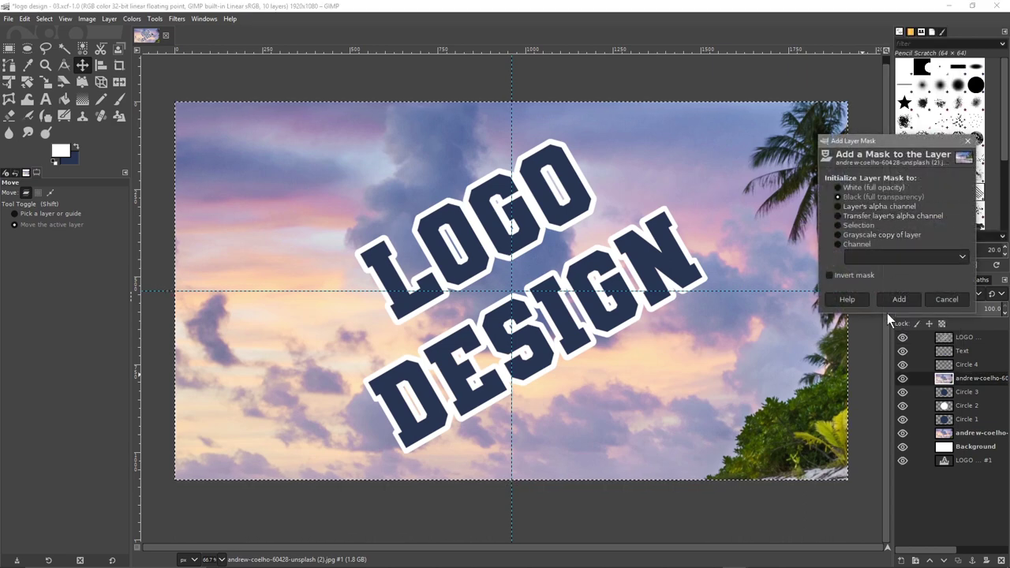
click(892, 302)
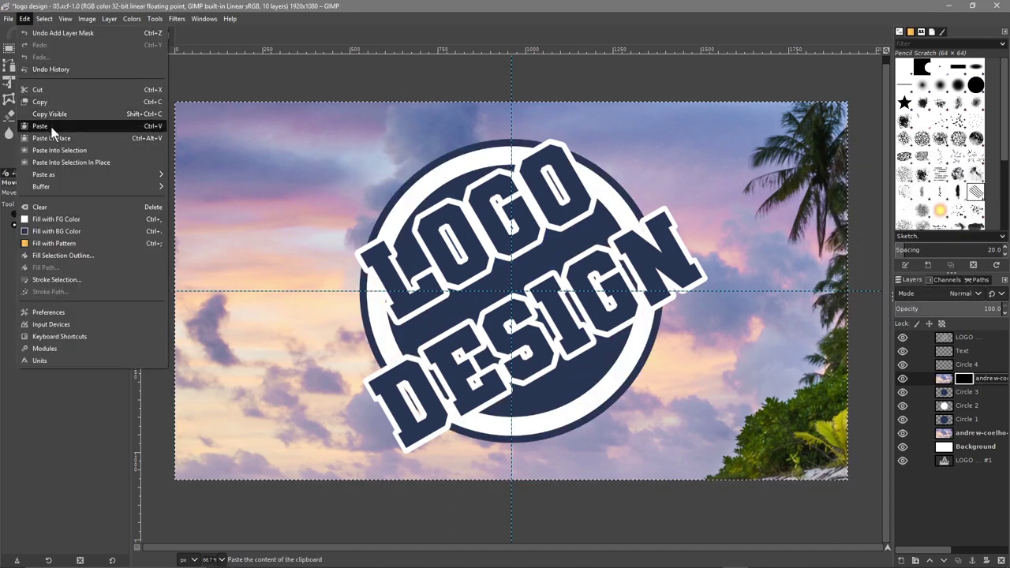
Step: Paste the cut white circle into the upper beach photo's layer mask and anchor the floating selection
click(41, 126)
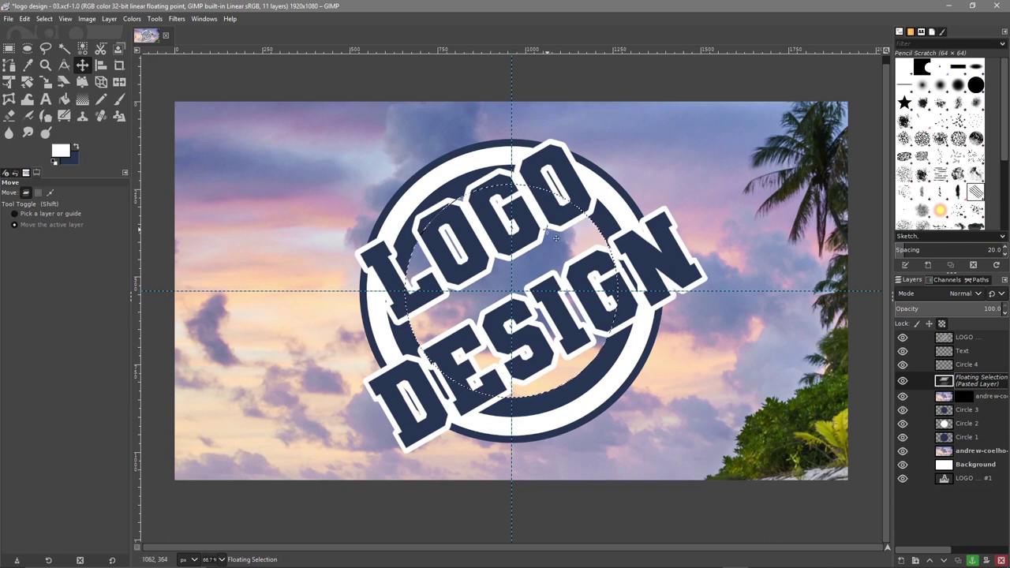
click(47, 18)
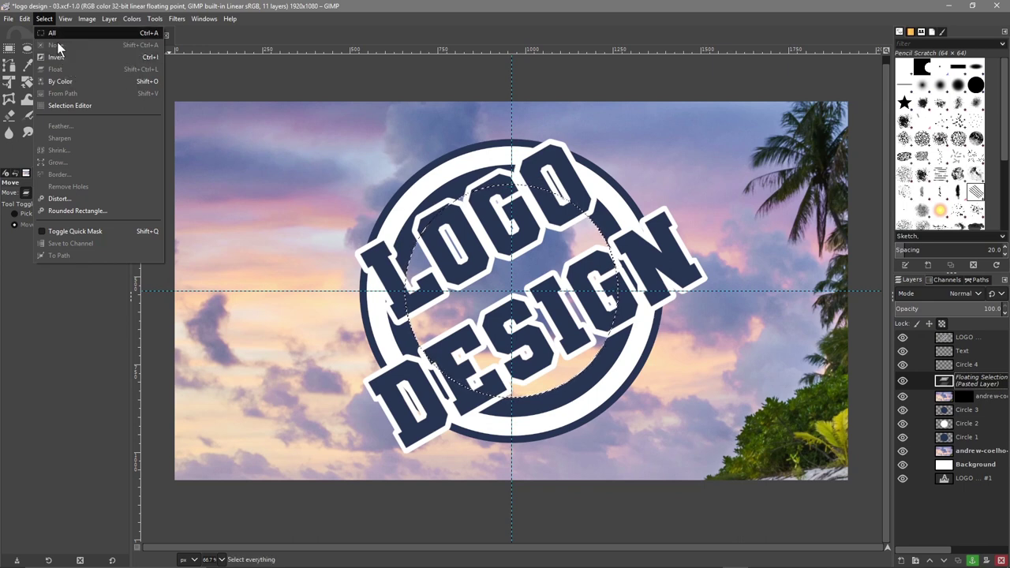
key(Escape)
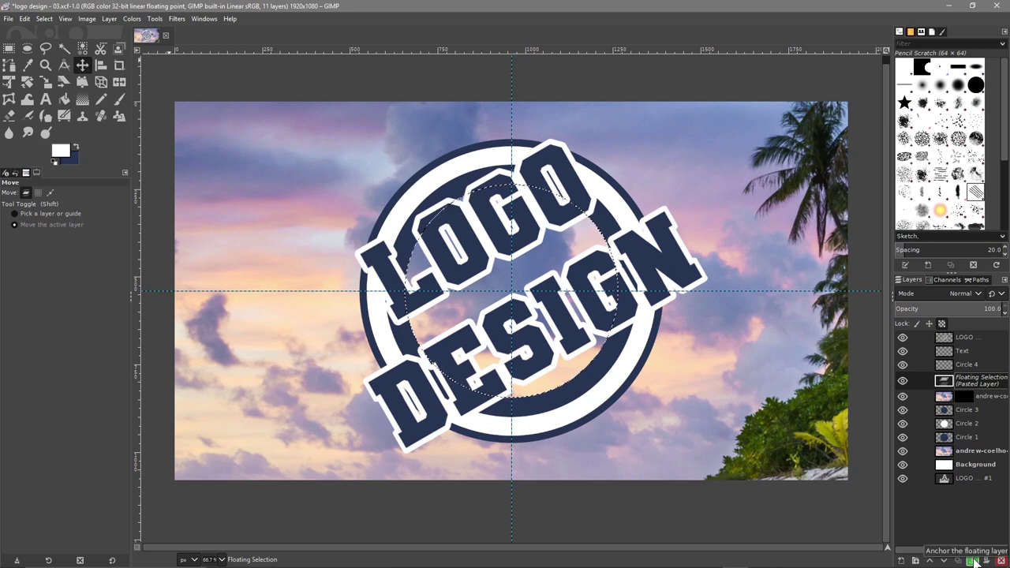
click(974, 561)
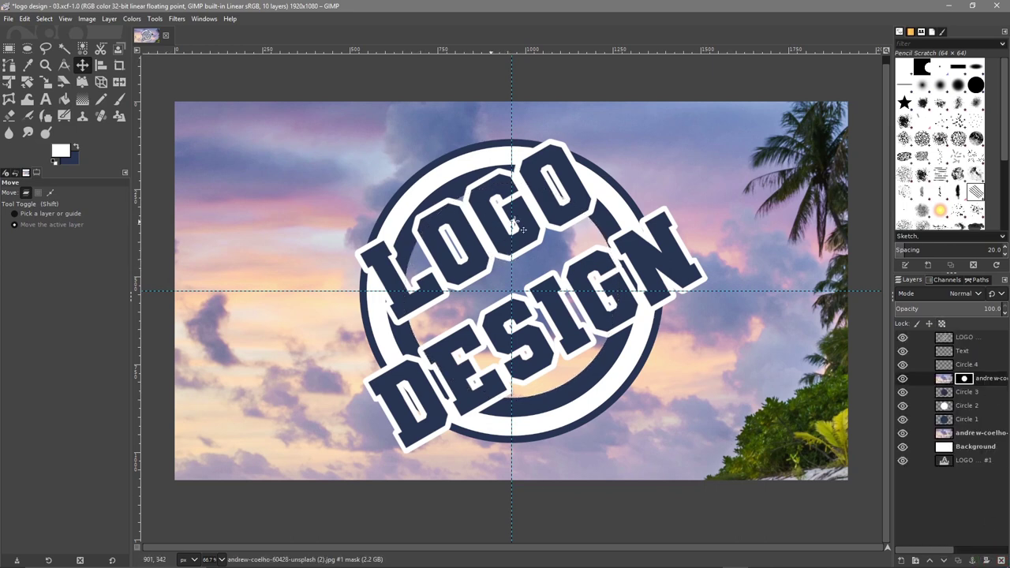
Step: Scale the beach photo layer above Background down to about 5018 × 3349 px
click(964, 435)
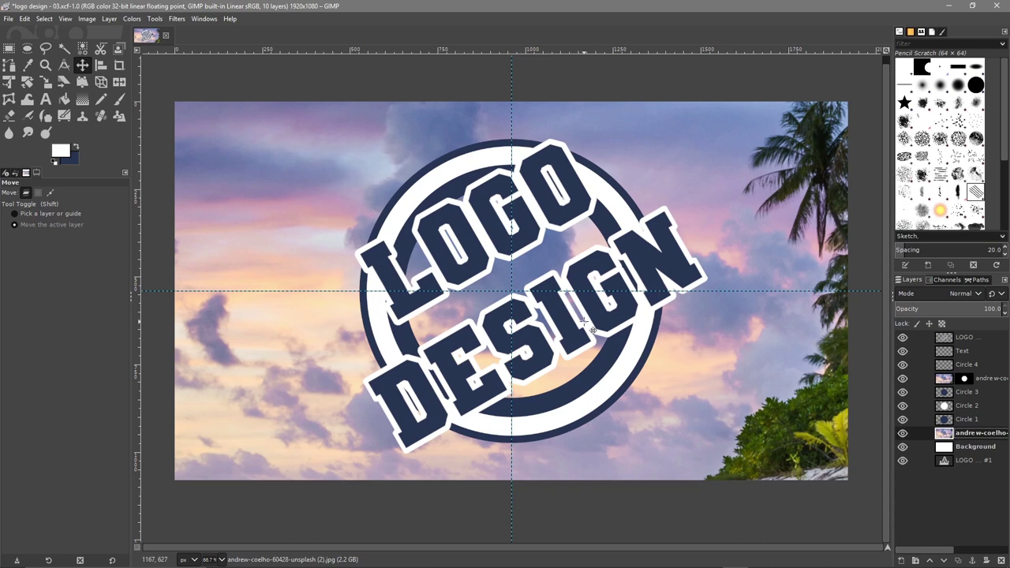
scroll(584, 323, down, 2)
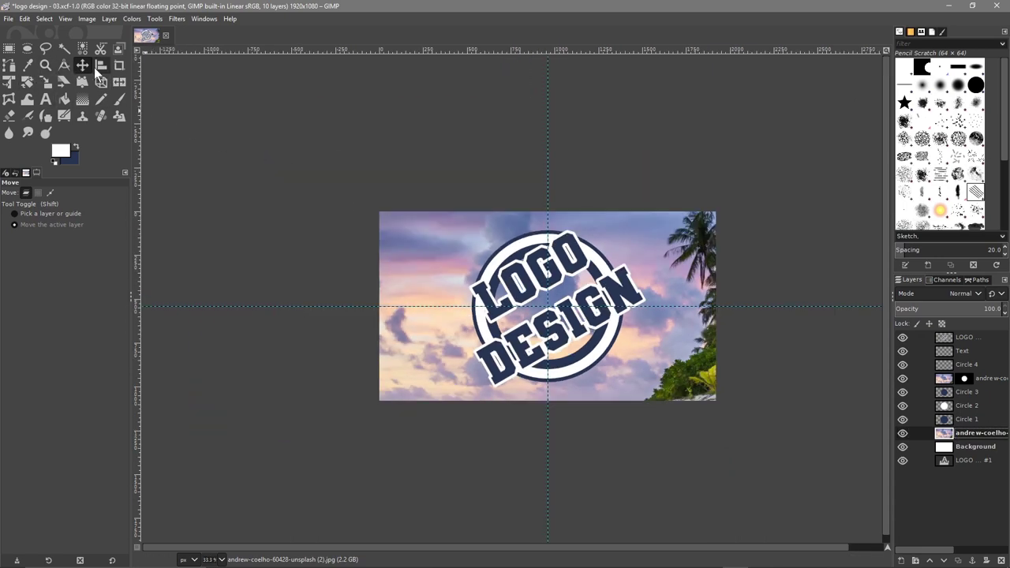
click(47, 80)
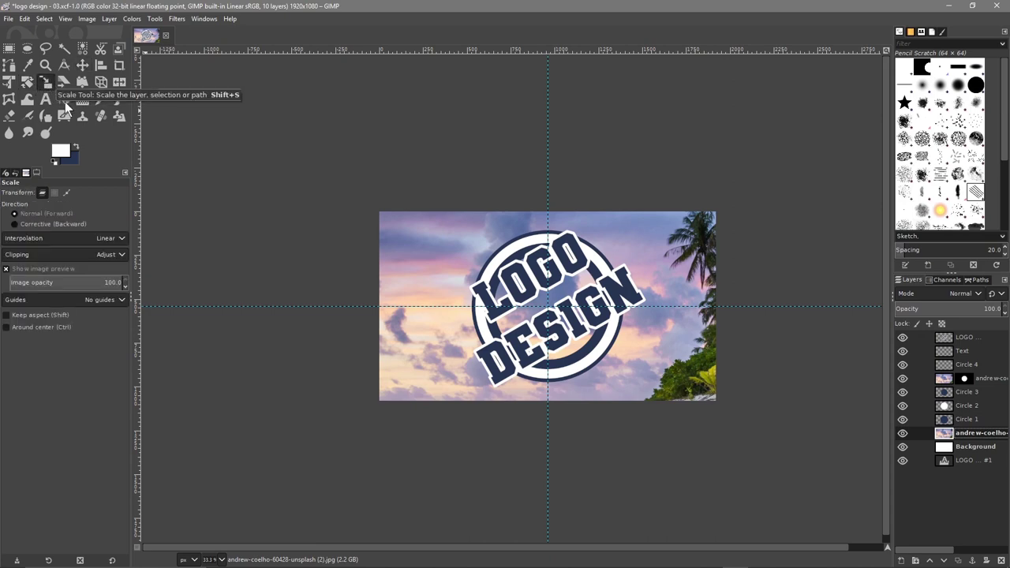
click(404, 240)
scroll(405, 243, down, 4)
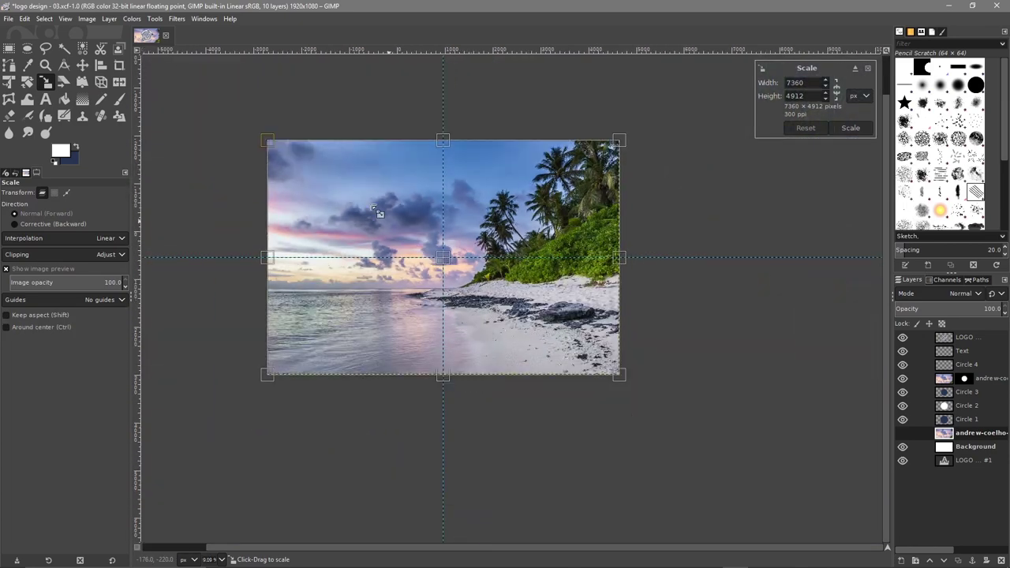
drag(267, 142, 383, 211)
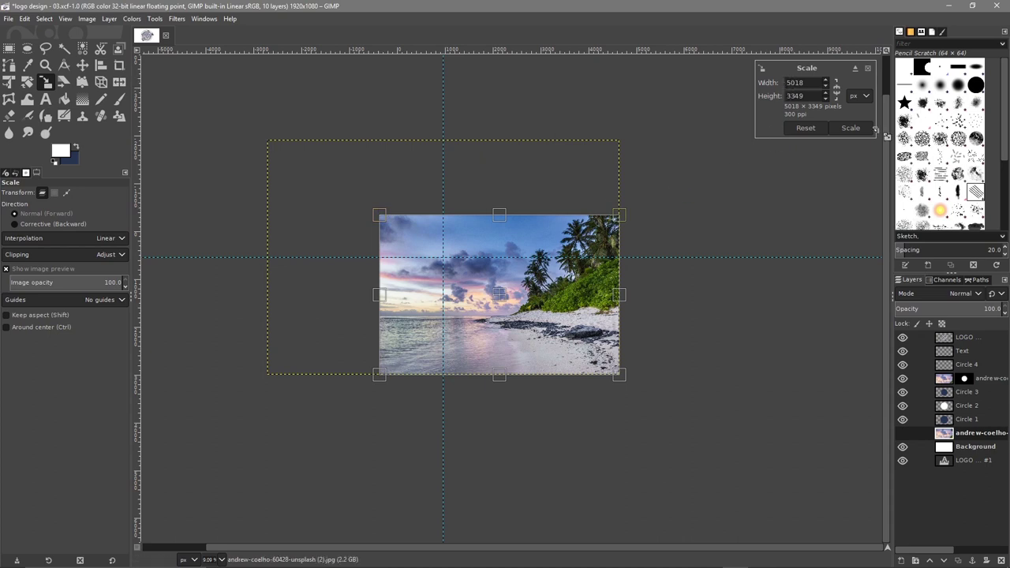
click(856, 128)
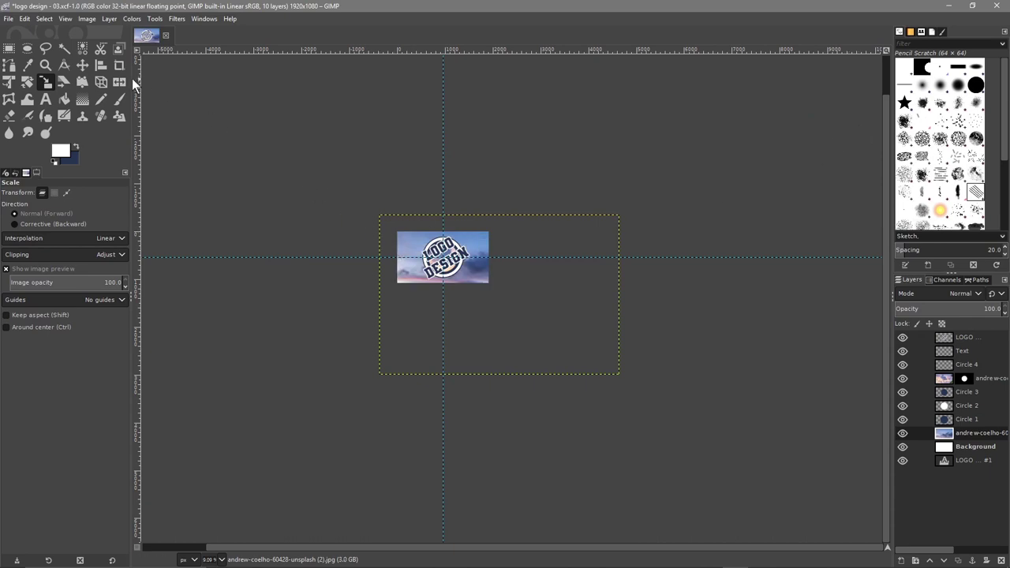
Step: Reposition the scaled background photo so its palm trees and sandy shoreline fall within the canvas behind the logo
click(82, 66)
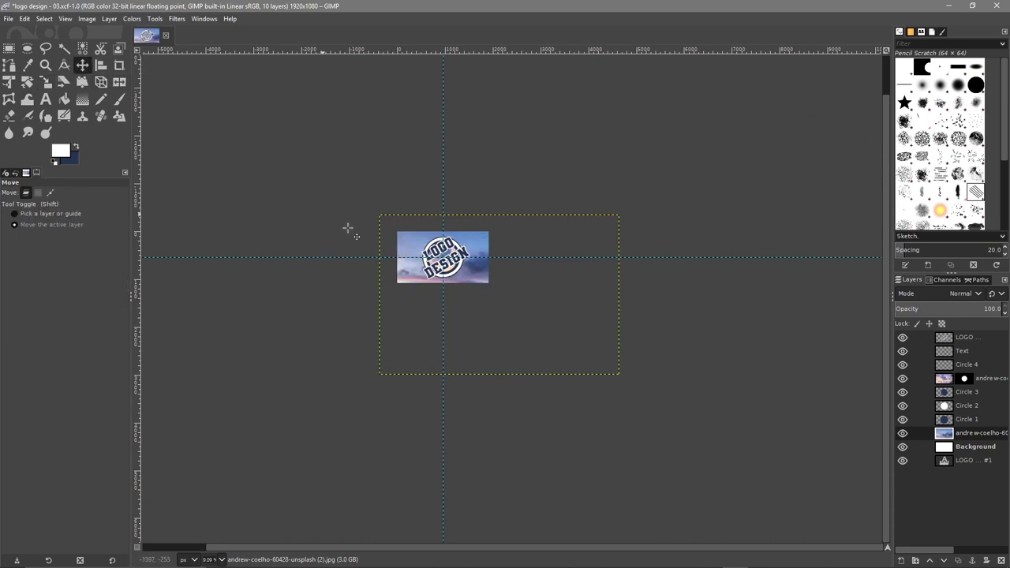
scroll(421, 253, up, 1)
scroll(421, 253, up, 4)
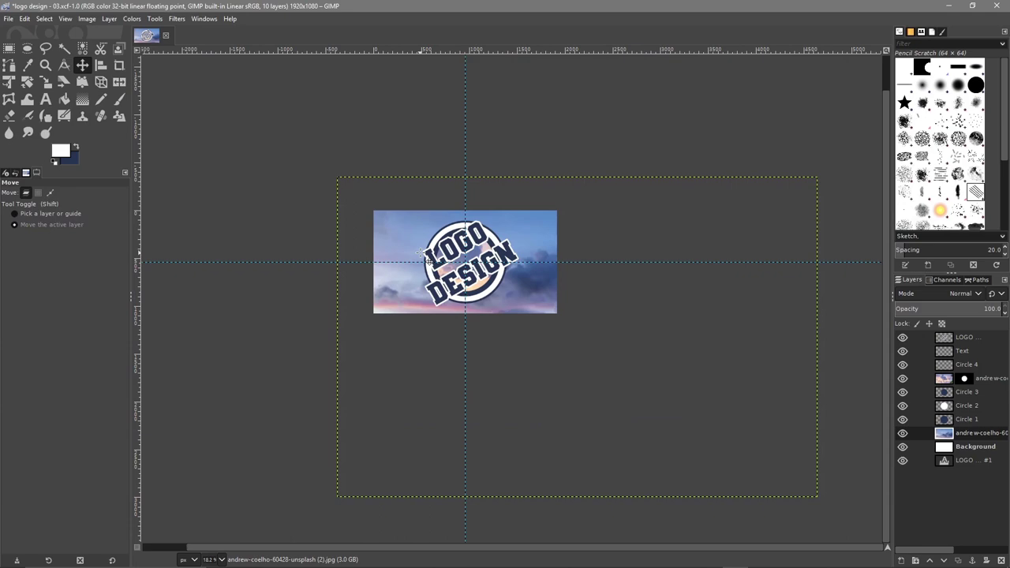
drag(765, 370, 723, 319)
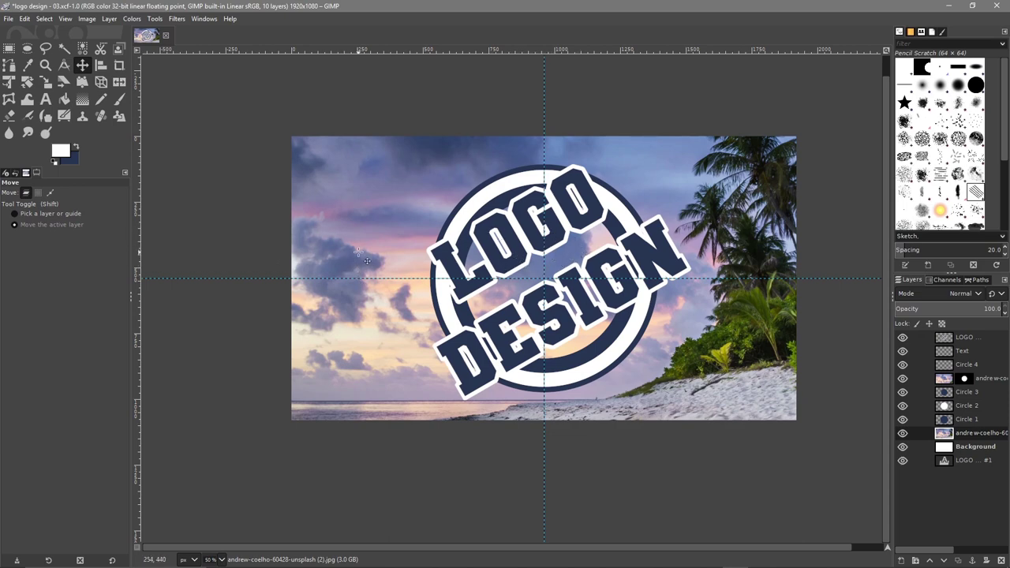
Step: Save the project and export the image as logo design - 03.png with the existing PNG options
click(10, 19)
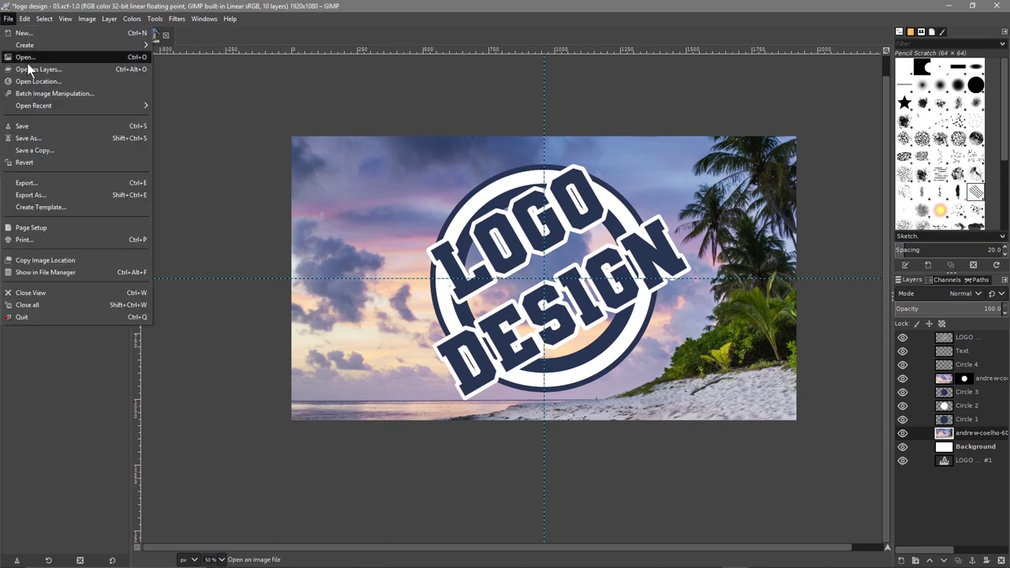
click(50, 123)
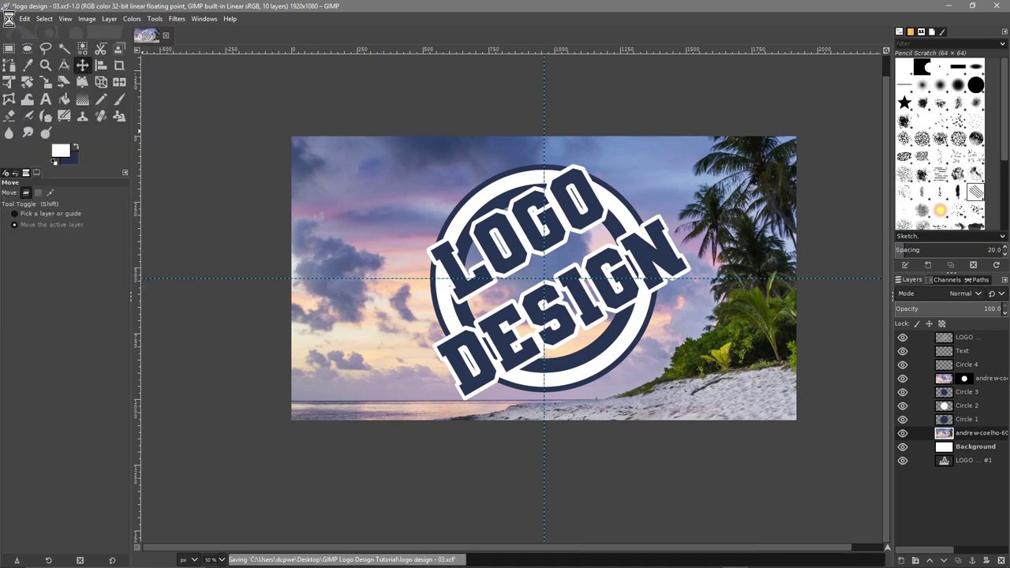
click(8, 19)
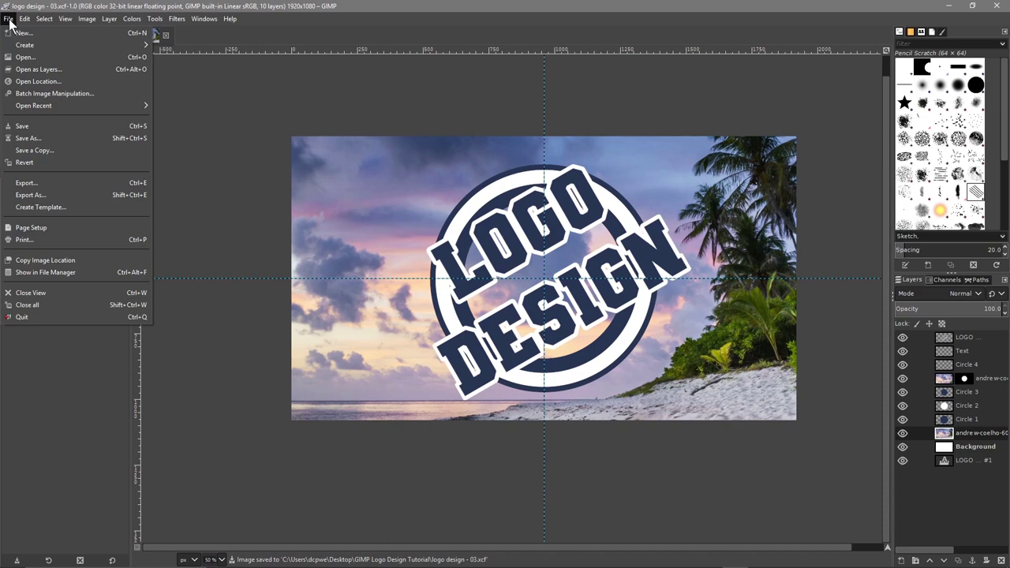
click(41, 194)
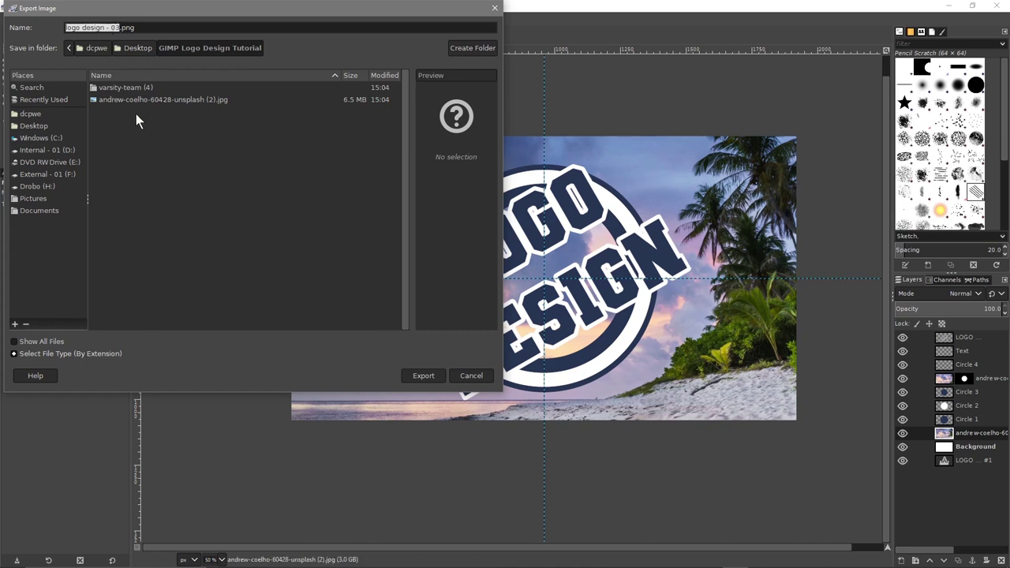
click(424, 375)
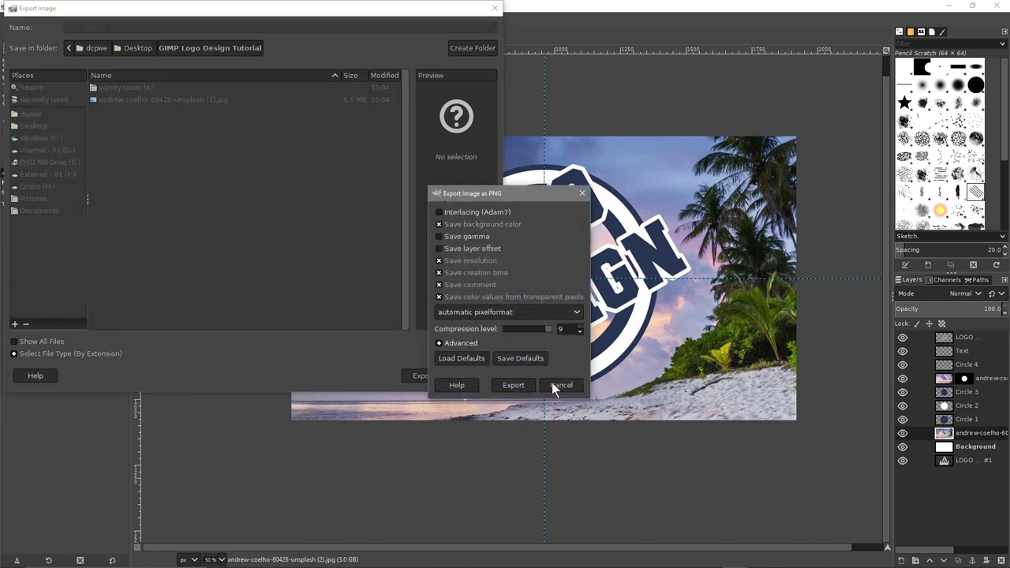
click(520, 385)
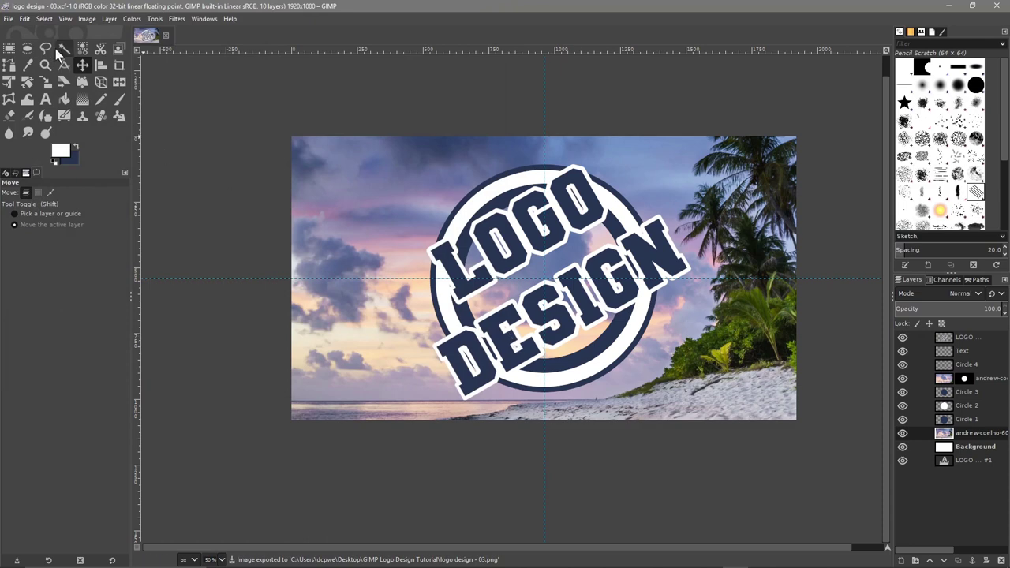
Step: Export the image again as a JPEG named logo design - 03.jpg in the GIMP Logo Design Tutorial folder
click(9, 18)
mouse_move(23, 19)
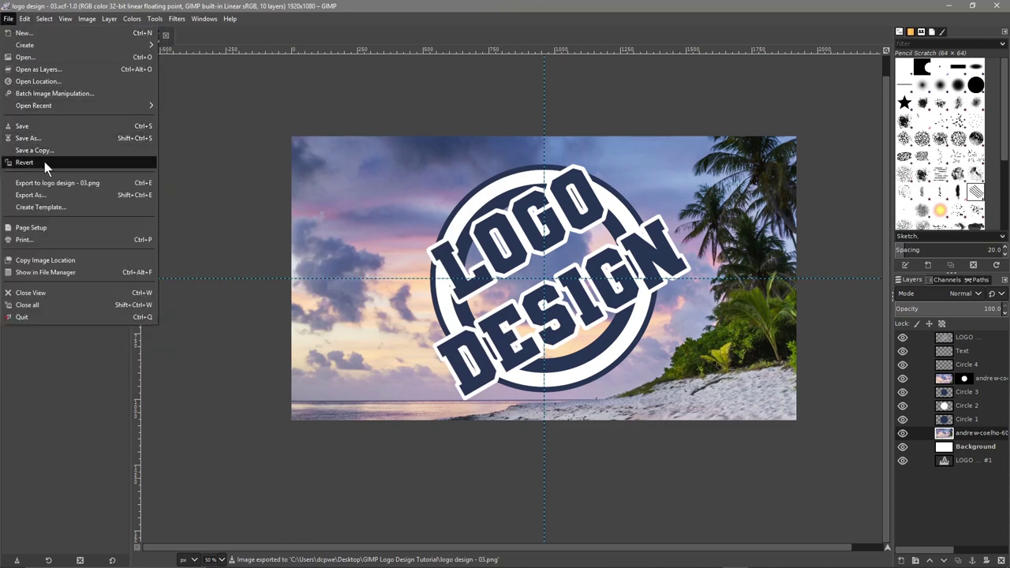
click(31, 195)
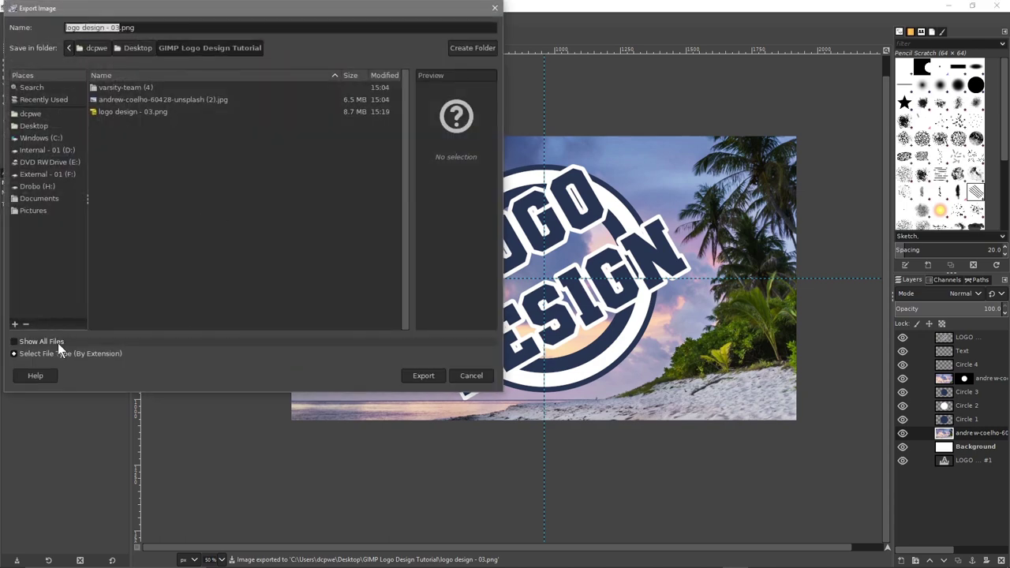
click(44, 352)
scroll(93, 323, down, 3)
scroll(33, 334, down, 3)
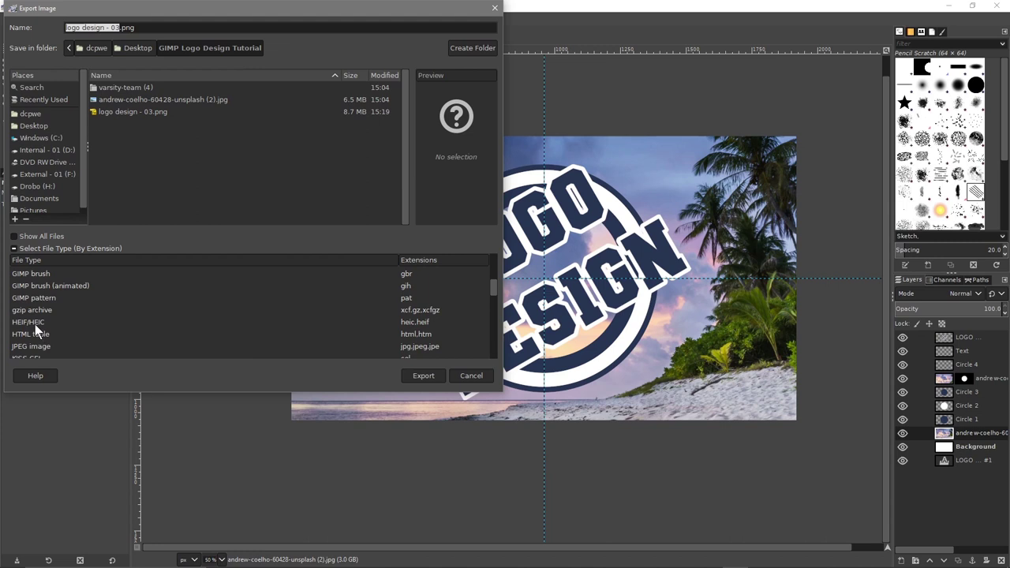
click(57, 347)
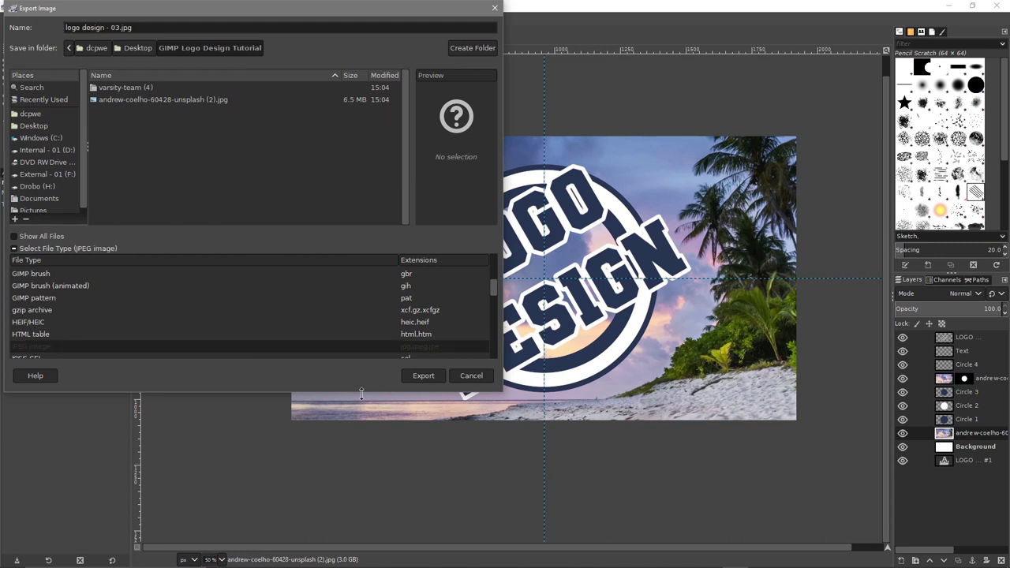
click(424, 375)
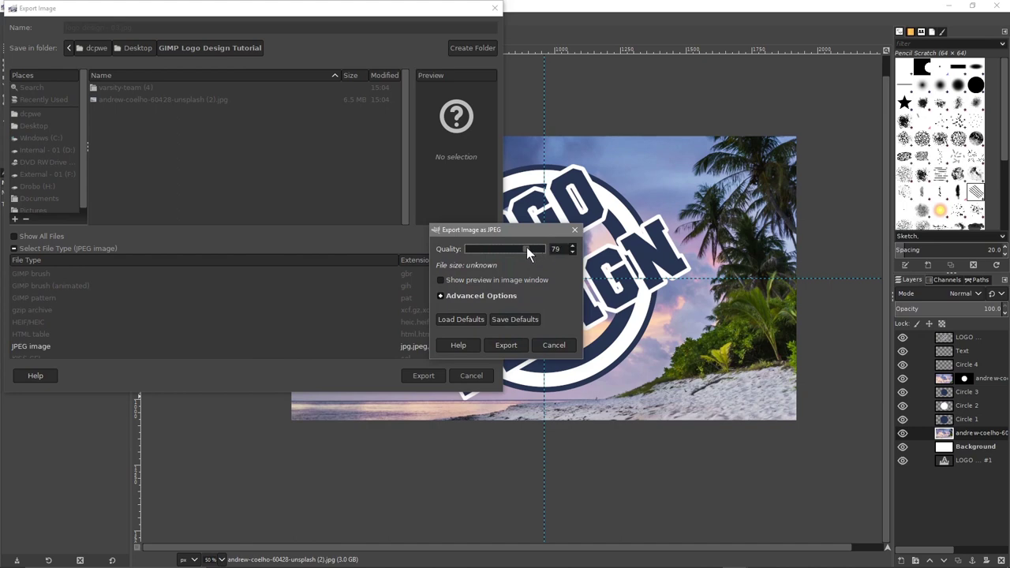
click(514, 351)
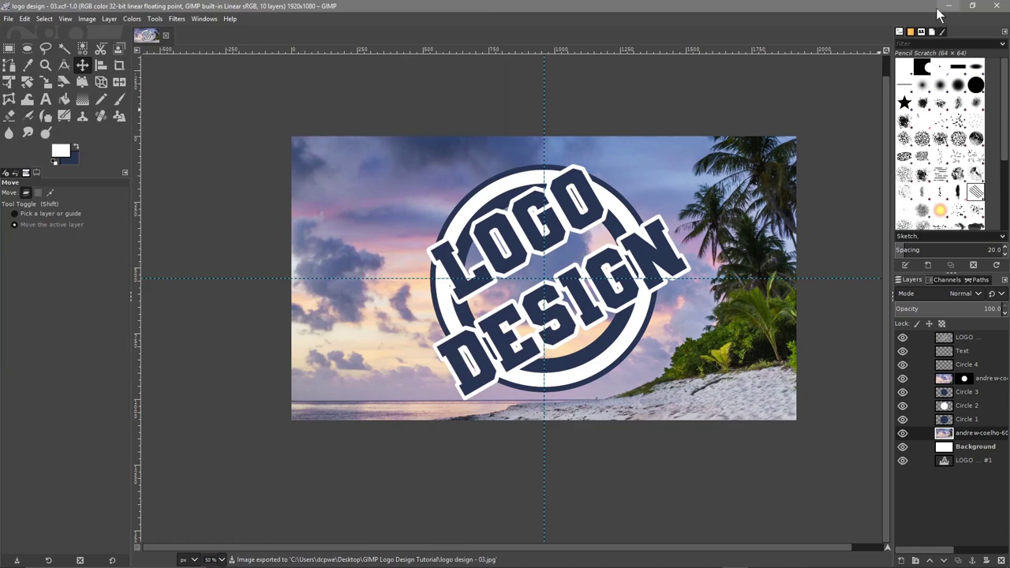
Step: Save the current logo project and minimize GIMP to reach the GIMP Logo Design Tutorial folder
click(7, 21)
click(31, 128)
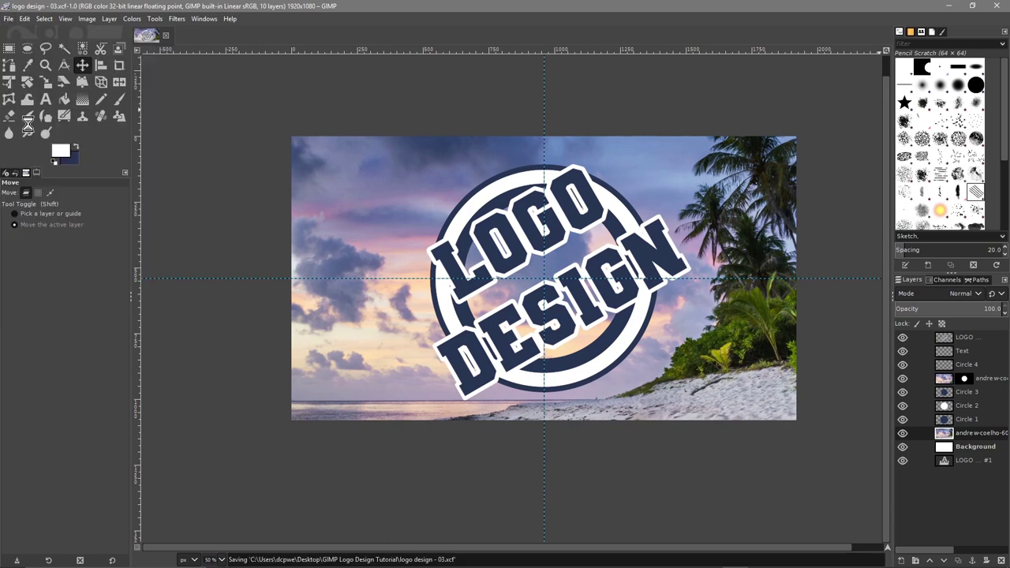
click(950, 6)
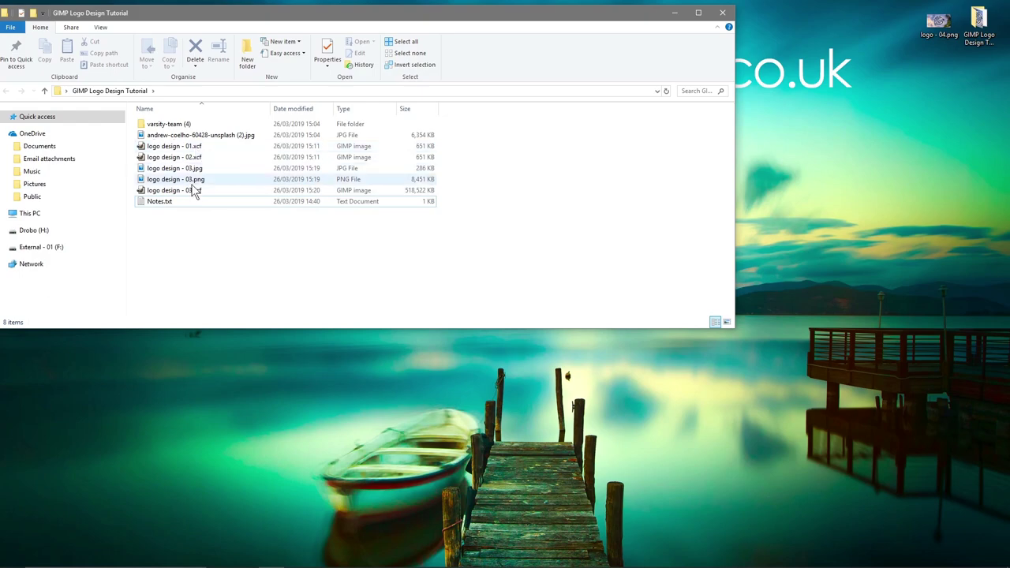
Step: View the exported logo design - 03.png and logo design - 03.jpg in turn and compare their file sizes
double_click(186, 180)
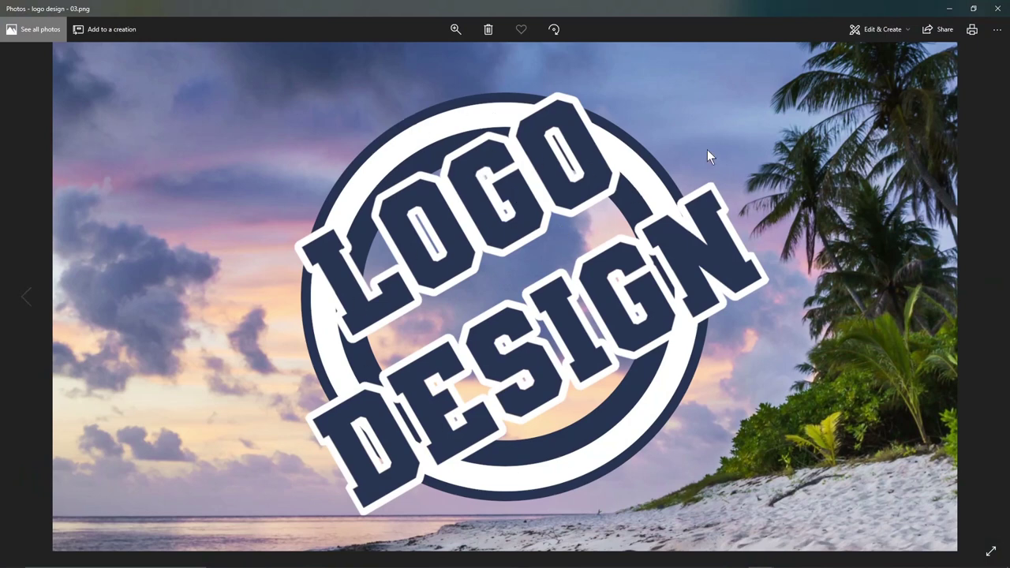
click(997, 8)
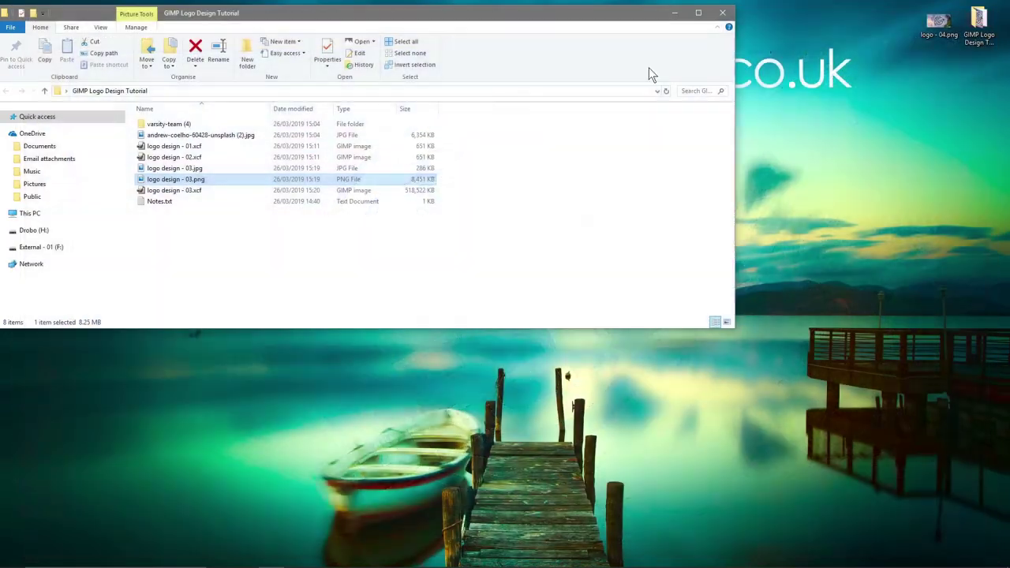
double_click(187, 168)
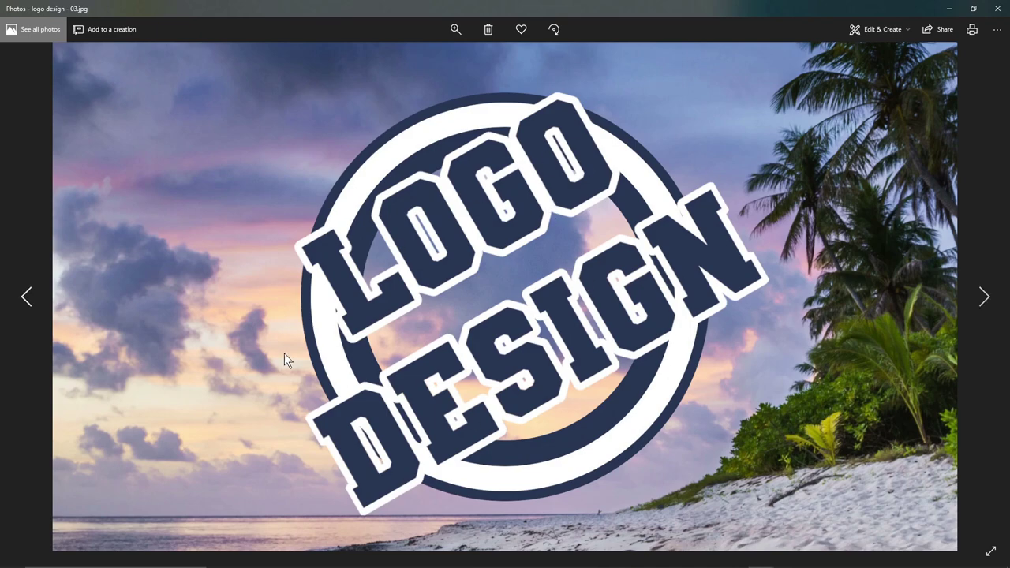
click(995, 7)
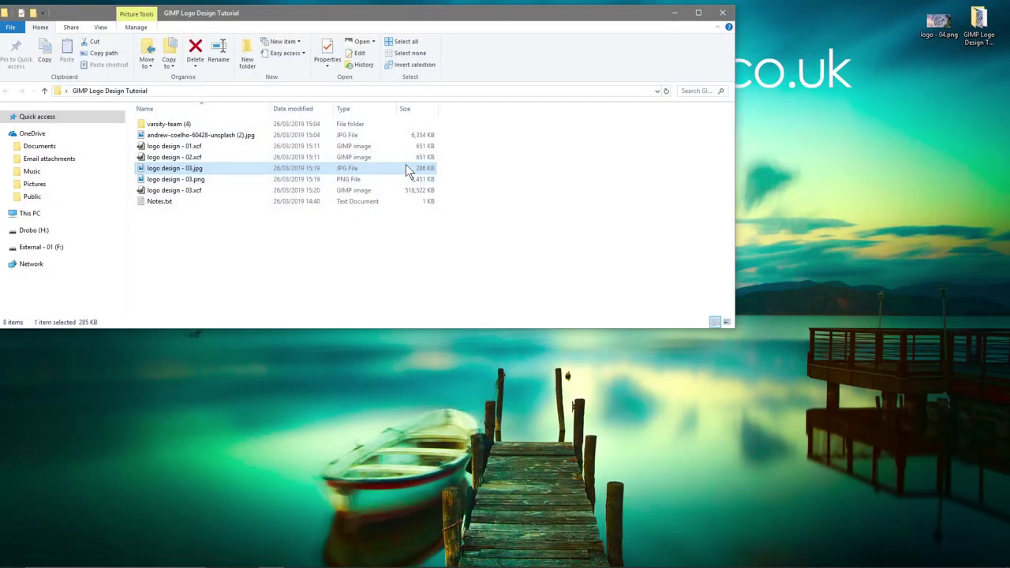
click(422, 180)
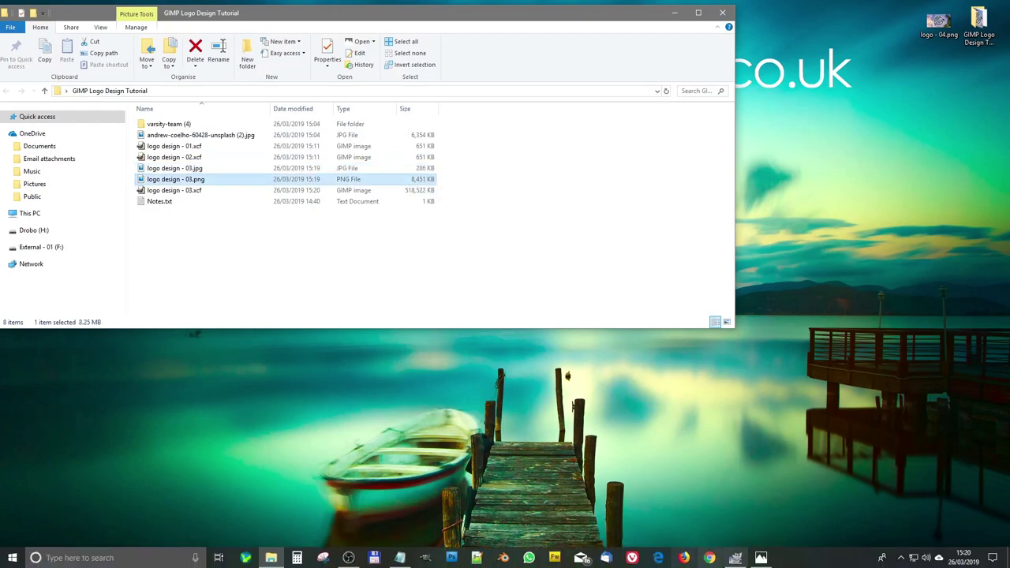
Step: Return to GIMP and save the project as a new copy named logo design - 04.xcf
click(741, 561)
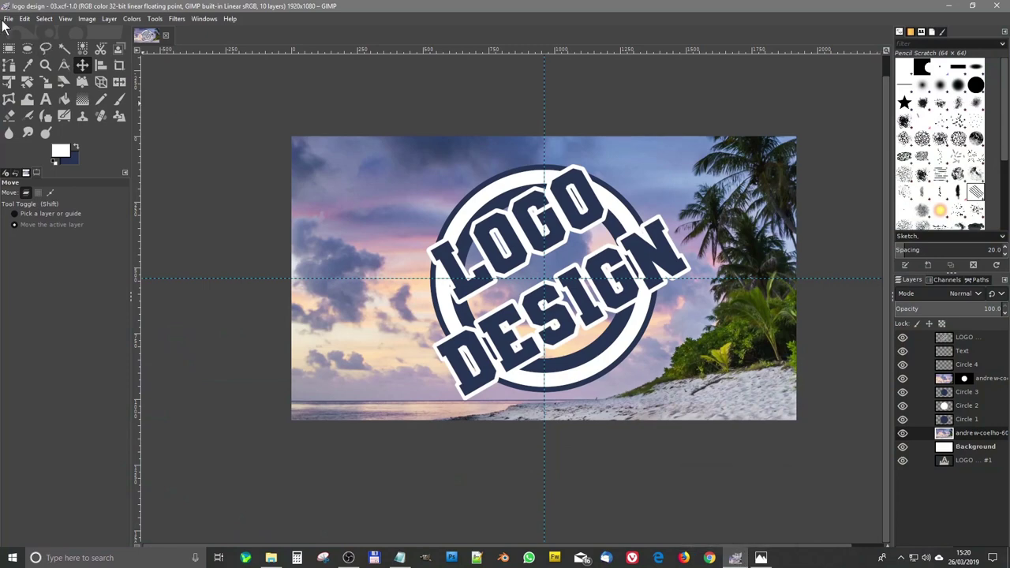
click(7, 19)
click(29, 139)
click(120, 27)
key(BackSpace)
text(4)
click(423, 376)
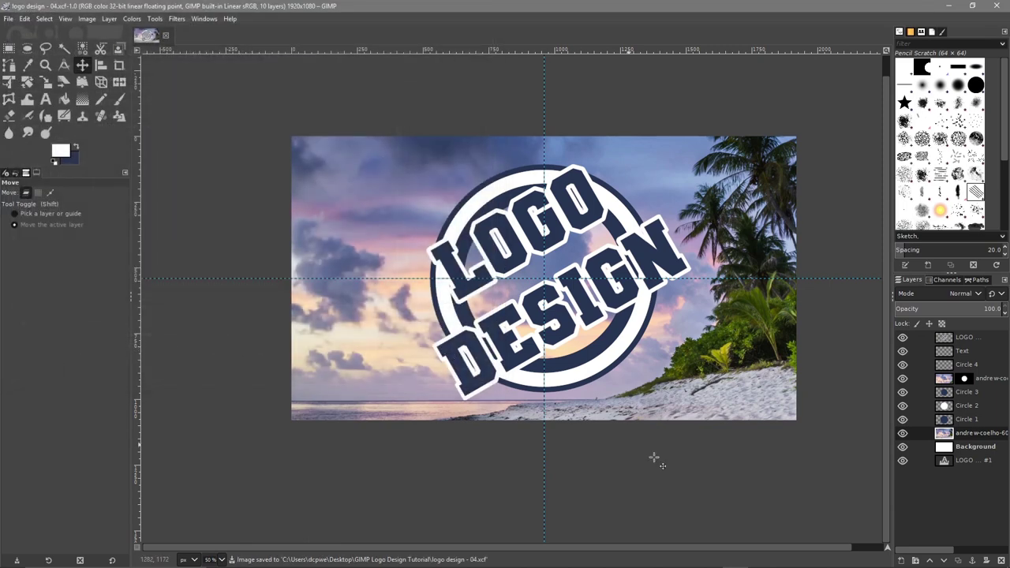
Step: Hide the beach photo layer above Background and make the Background layer active
click(902, 434)
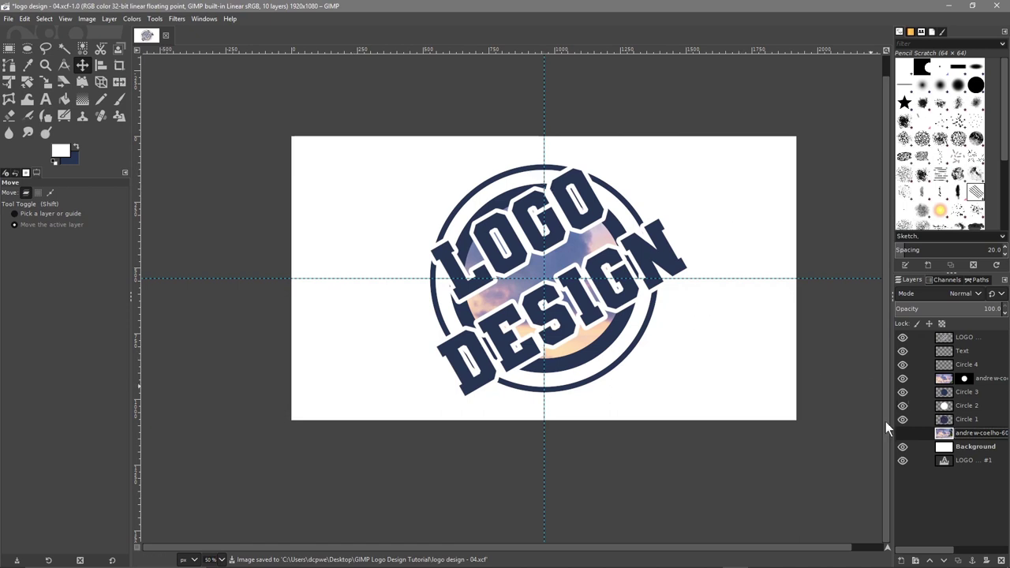
click(943, 448)
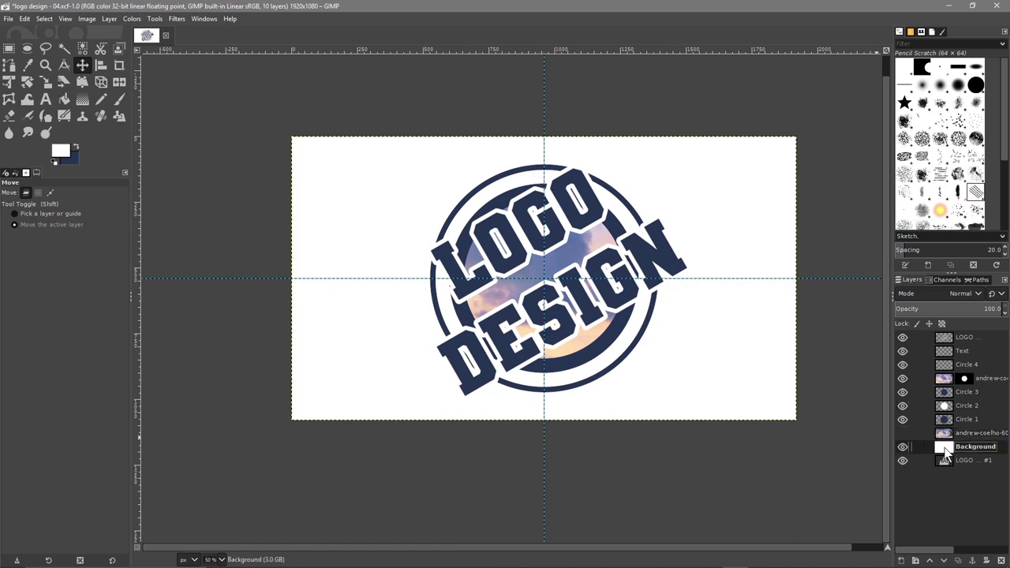
click(904, 433)
click(904, 433)
click(904, 433)
click(904, 433)
Step: Fill the Background layer with a radial FG to BG (RGB) gradient, white at the canvas's upper-left corner to navy at about 1896, 1072 px
click(79, 97)
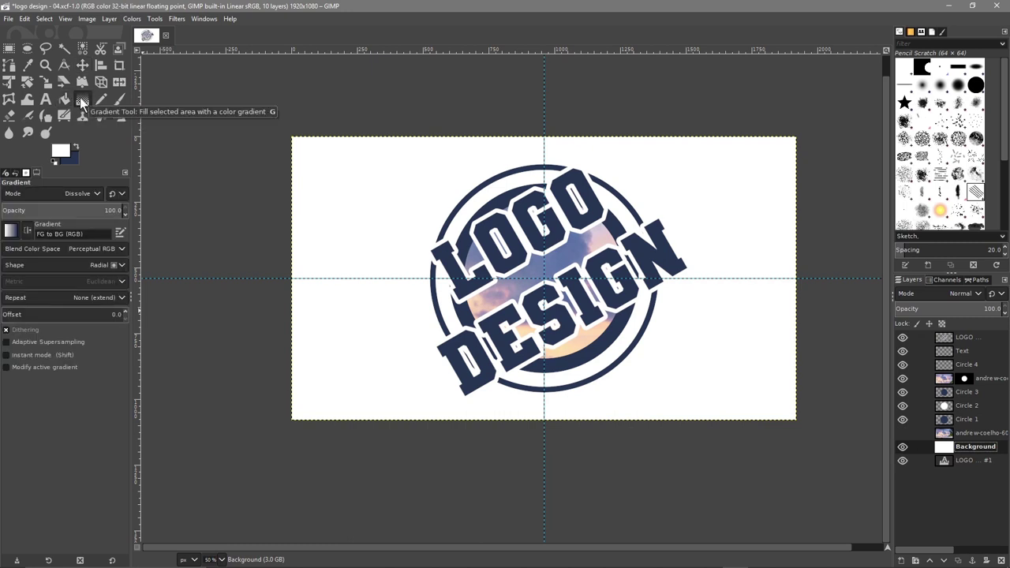
click(92, 267)
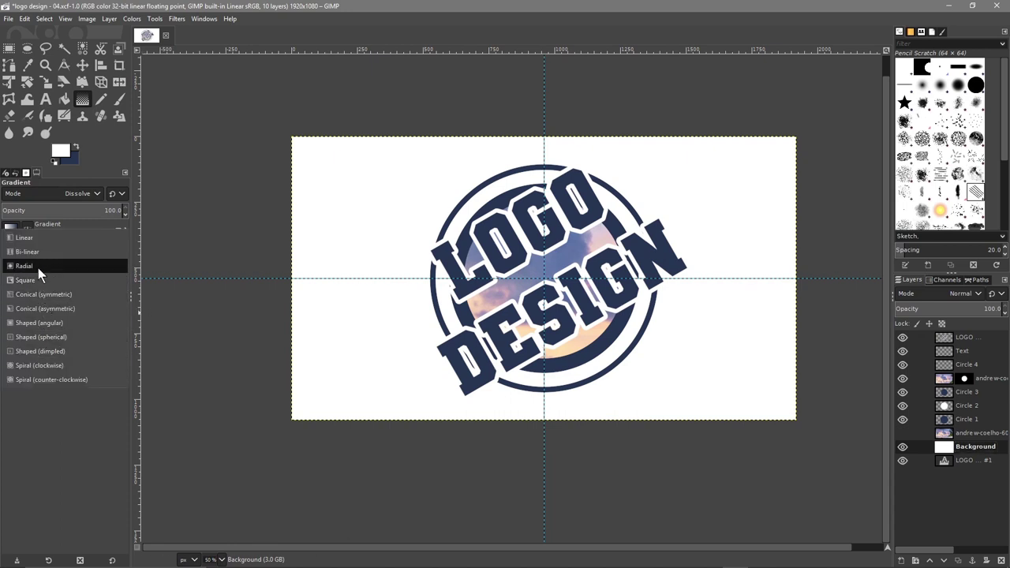
click(37, 268)
click(11, 230)
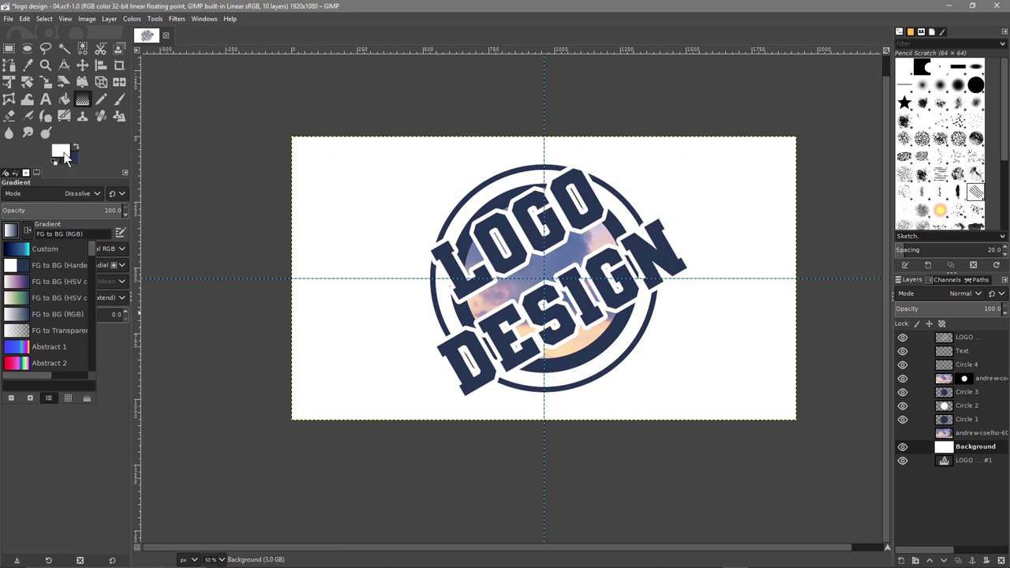
click(98, 153)
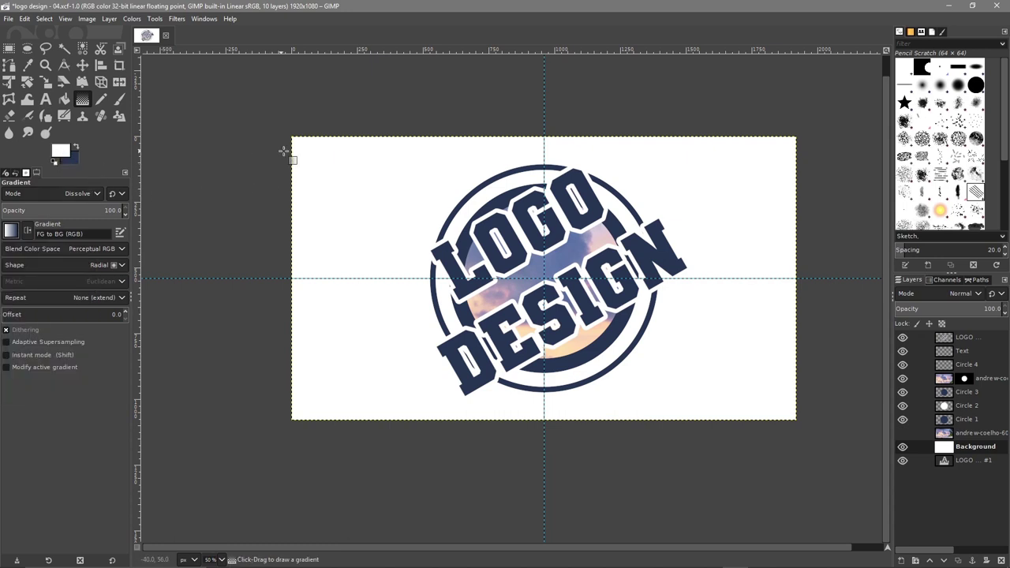
drag(292, 138, 790, 418)
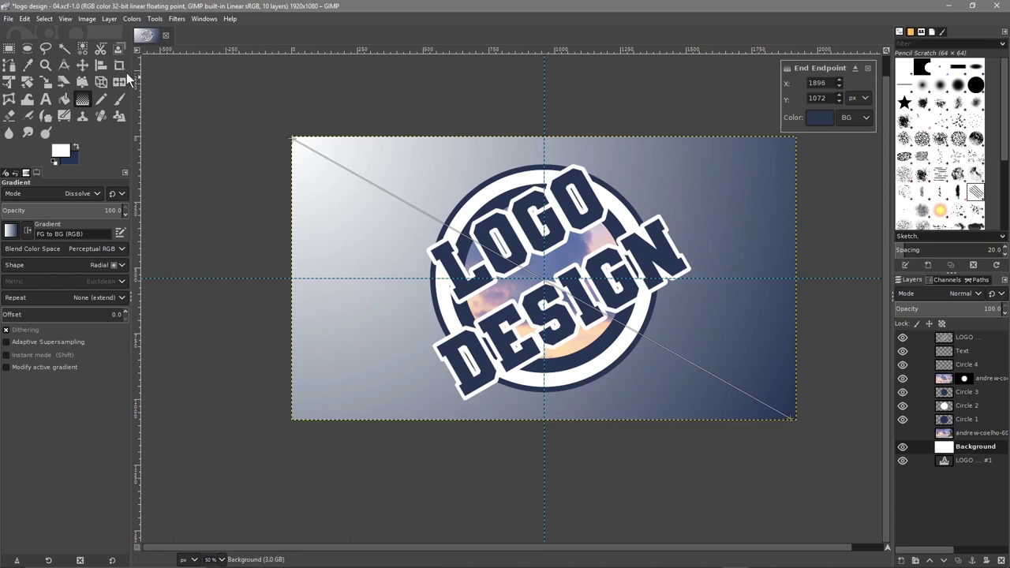
Step: Save the gradient version of the project as logo design - 05.xcf
click(9, 19)
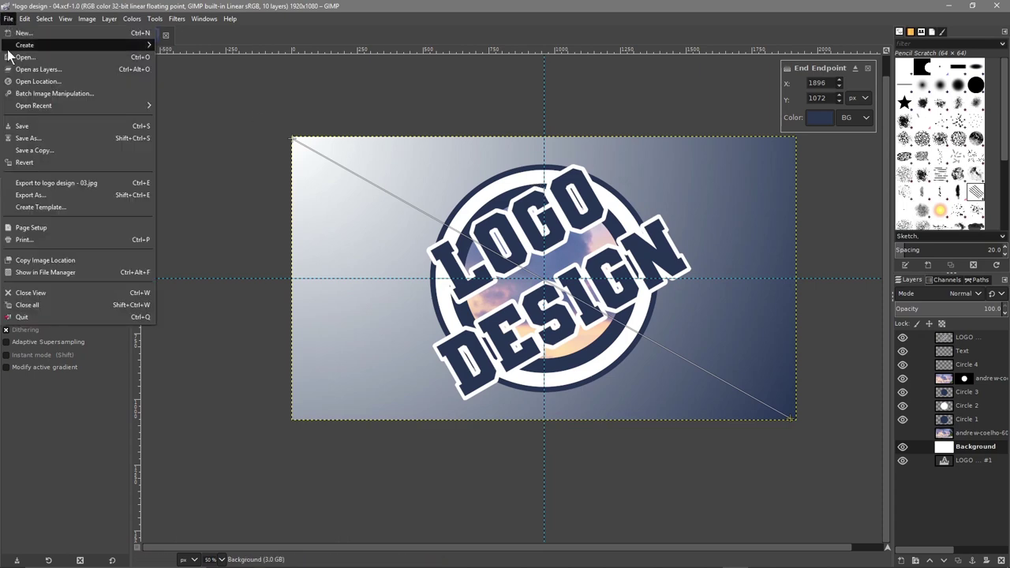
click(26, 138)
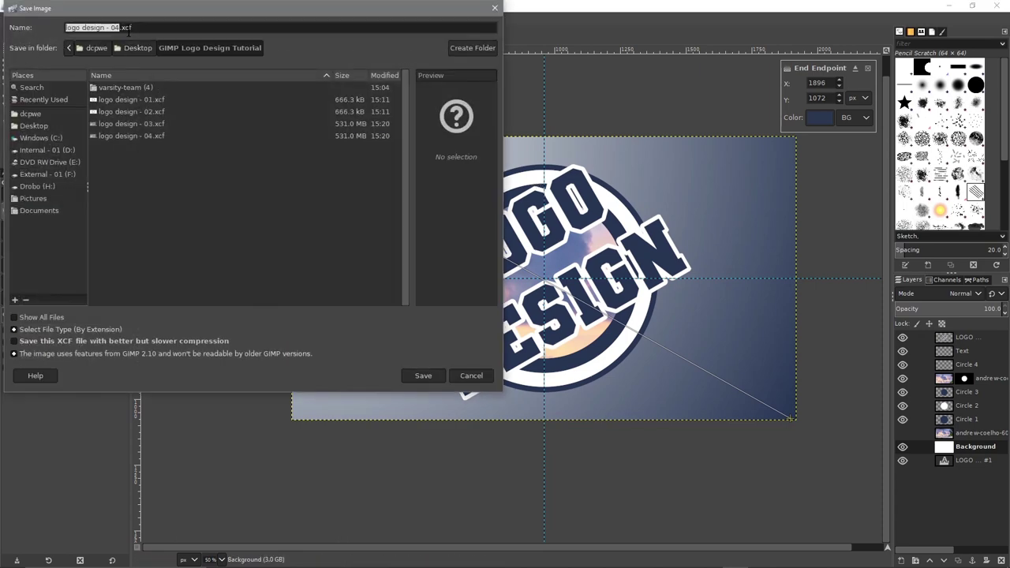
click(114, 27)
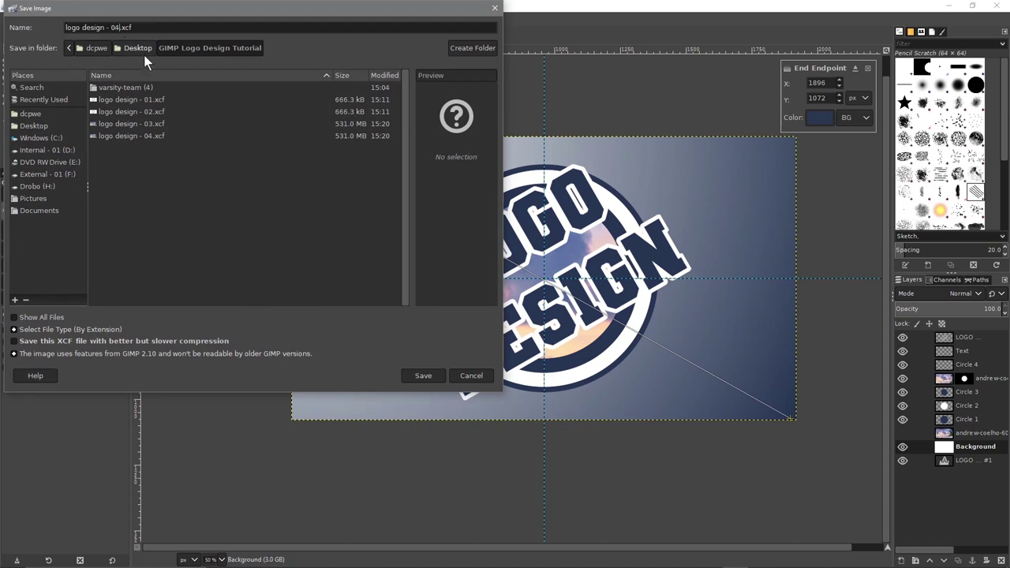
text(5)
click(423, 376)
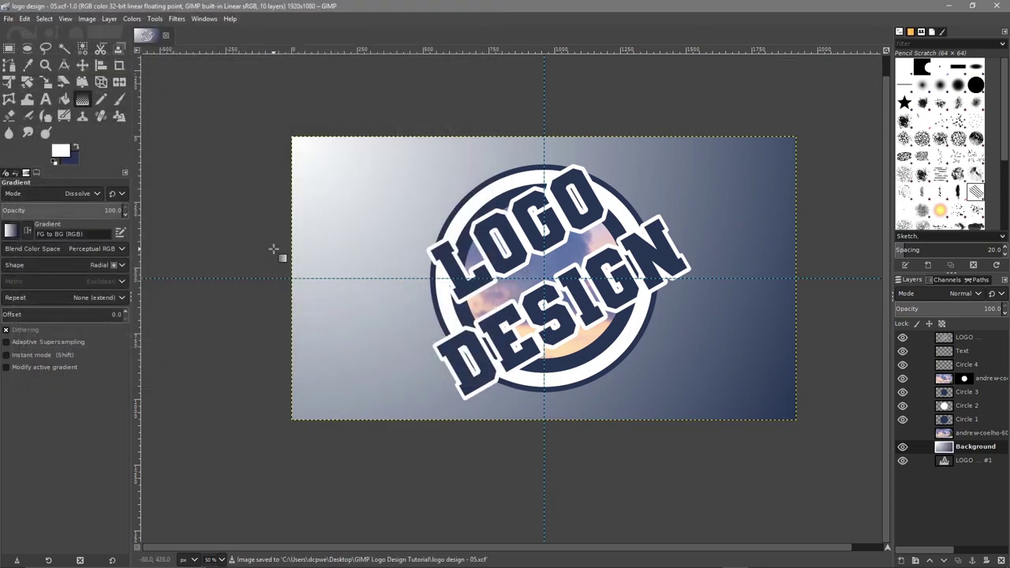
Step: Export the gradient version as a JPEG named logo design - 04.jpg at quality 79 in the GIMP Logo Design Tutorial folder
click(9, 19)
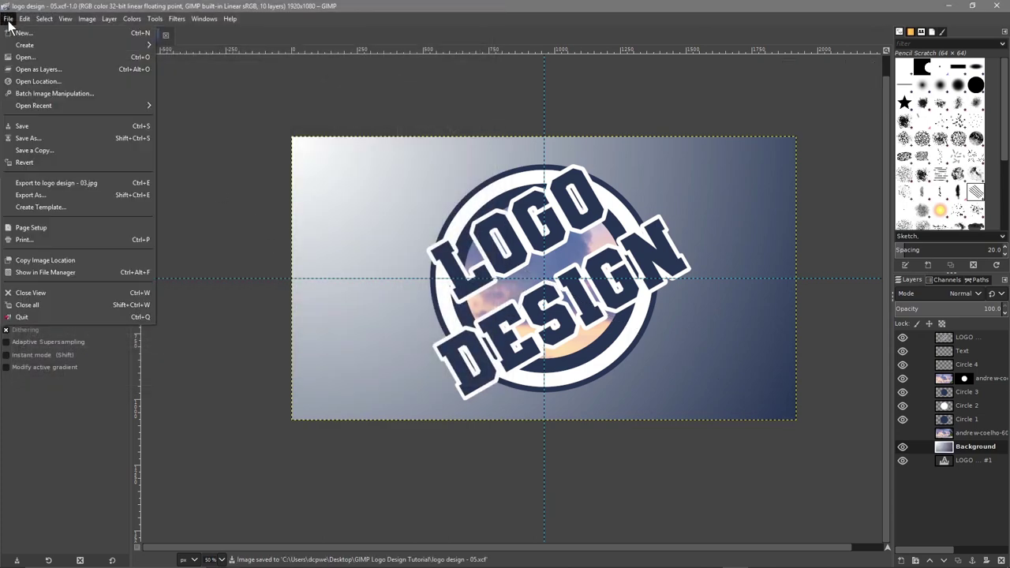
click(30, 195)
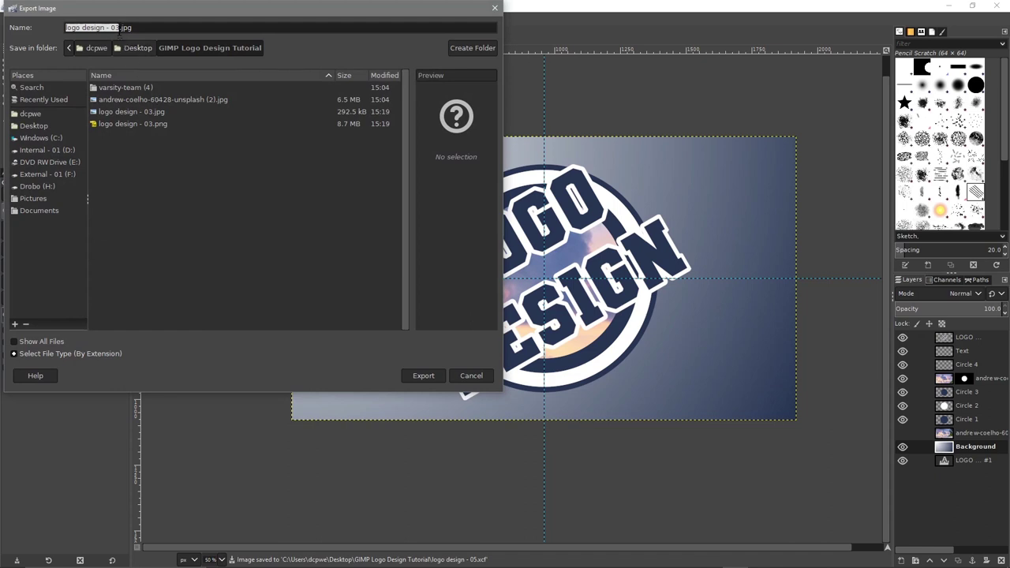
click(116, 30)
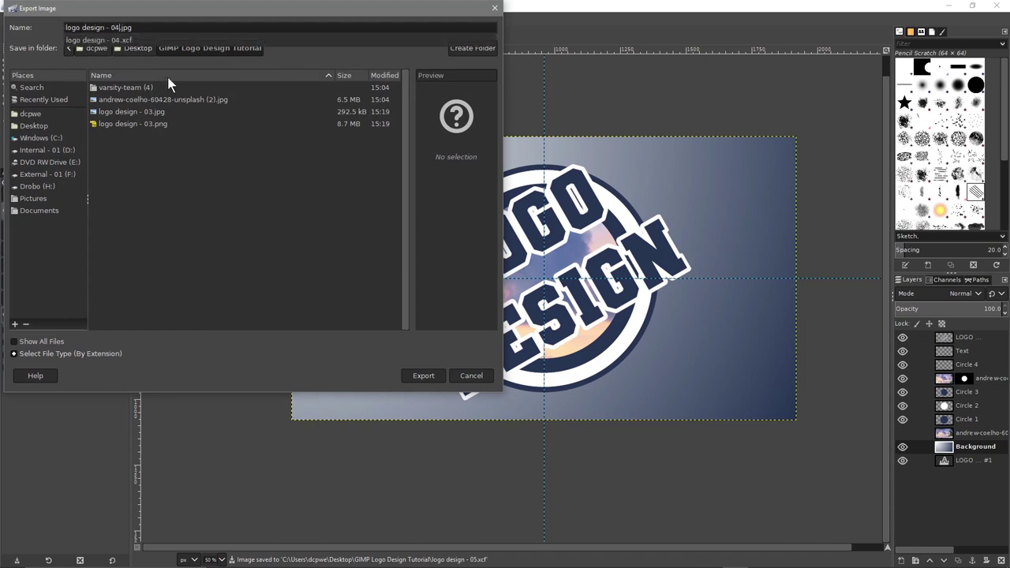
click(424, 376)
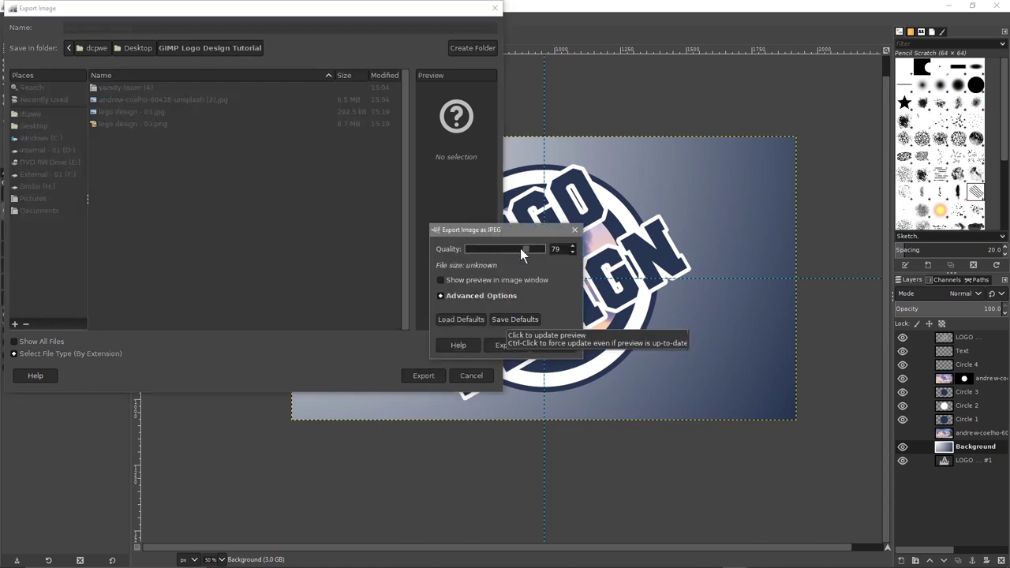
click(509, 343)
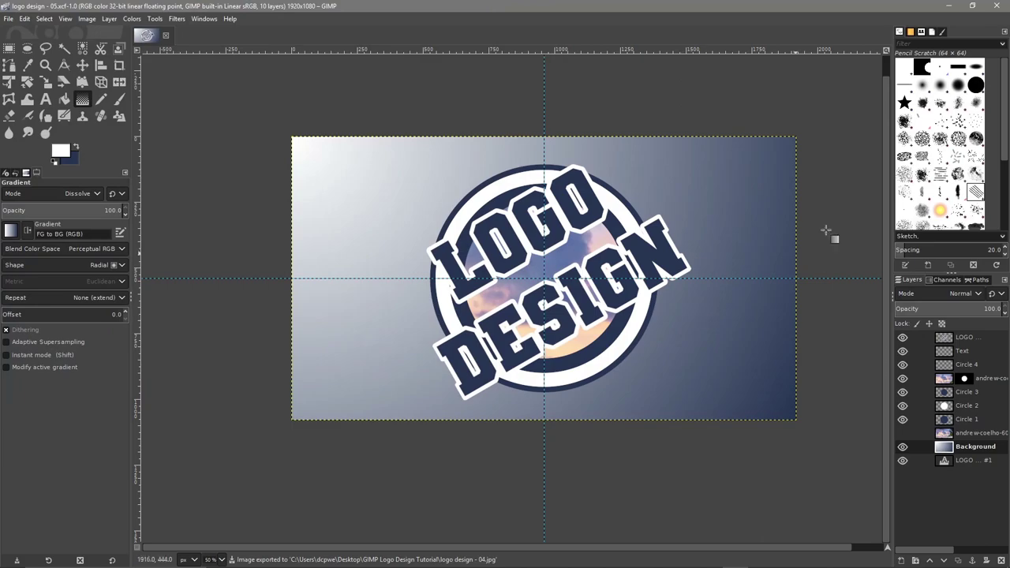
Step: Leave GIMP and view the exported logo design - 04.jpg and logo design - 03.jpg in turn to compare their backgrounds
click(1001, 14)
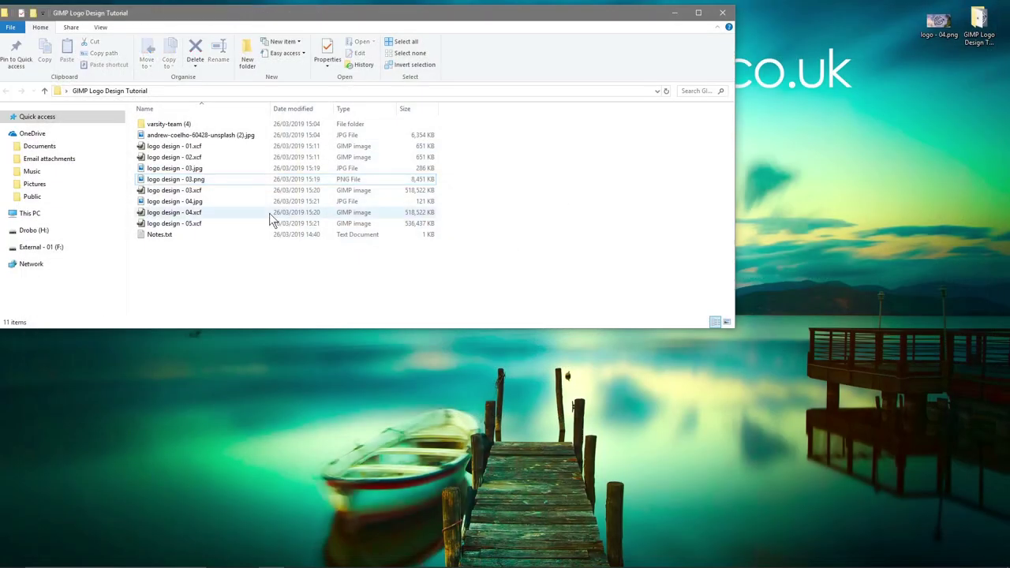
double_click(228, 202)
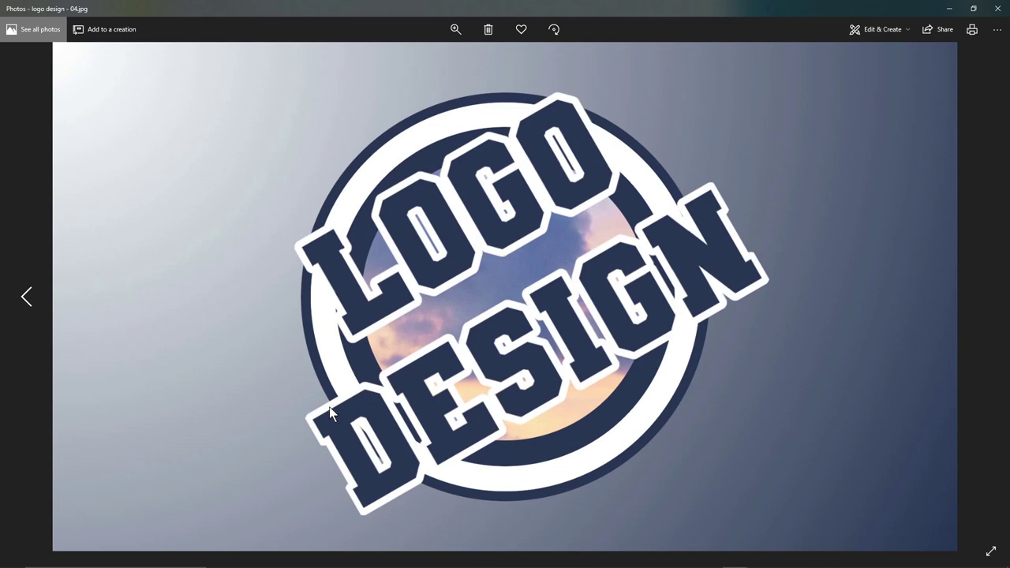
click(997, 8)
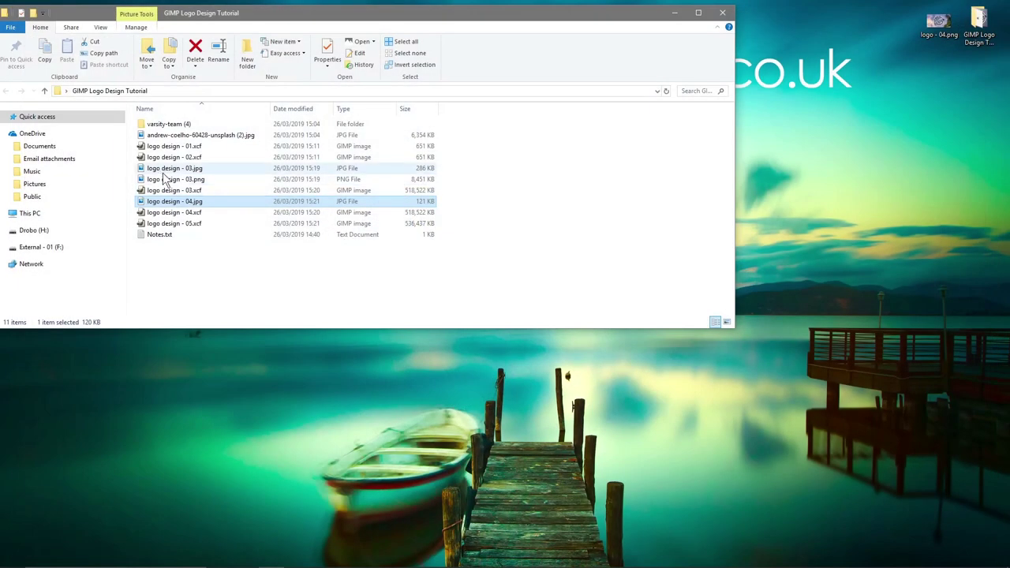
double_click(185, 168)
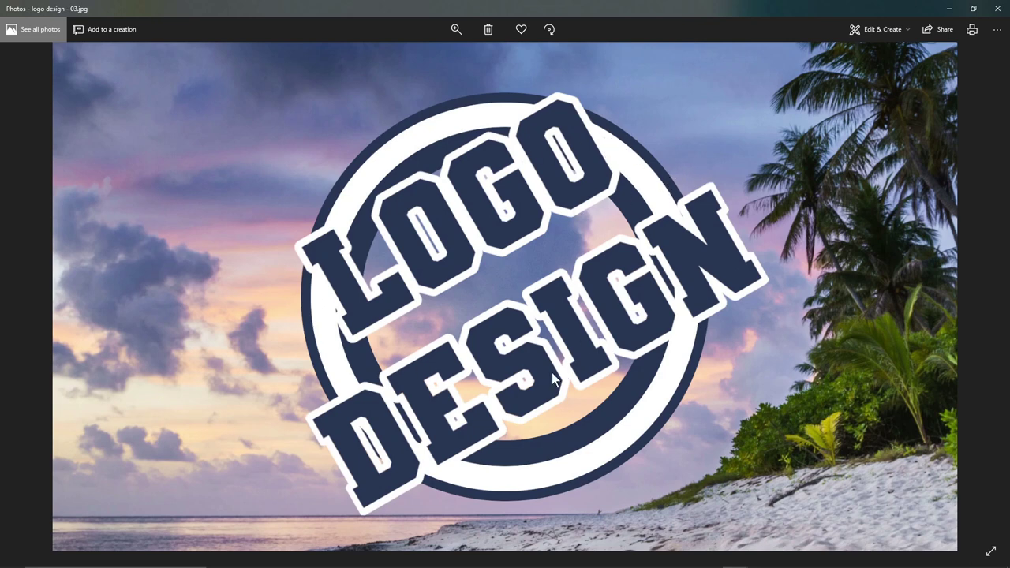
click(984, 10)
Step: Look over the logo design - 04.xcf and logo design - 05.xcf files and close the folder window
click(175, 213)
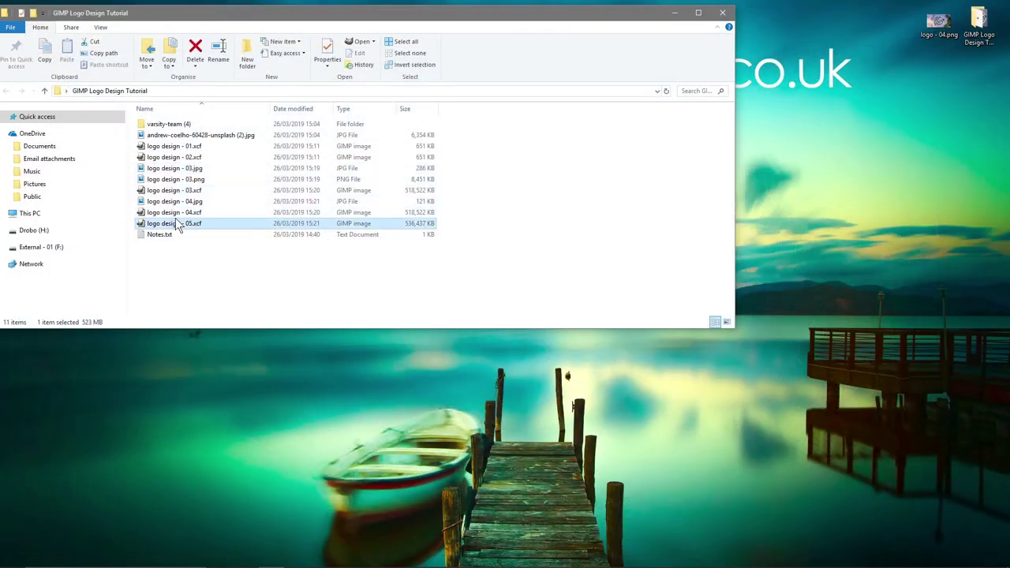
click(184, 224)
click(223, 253)
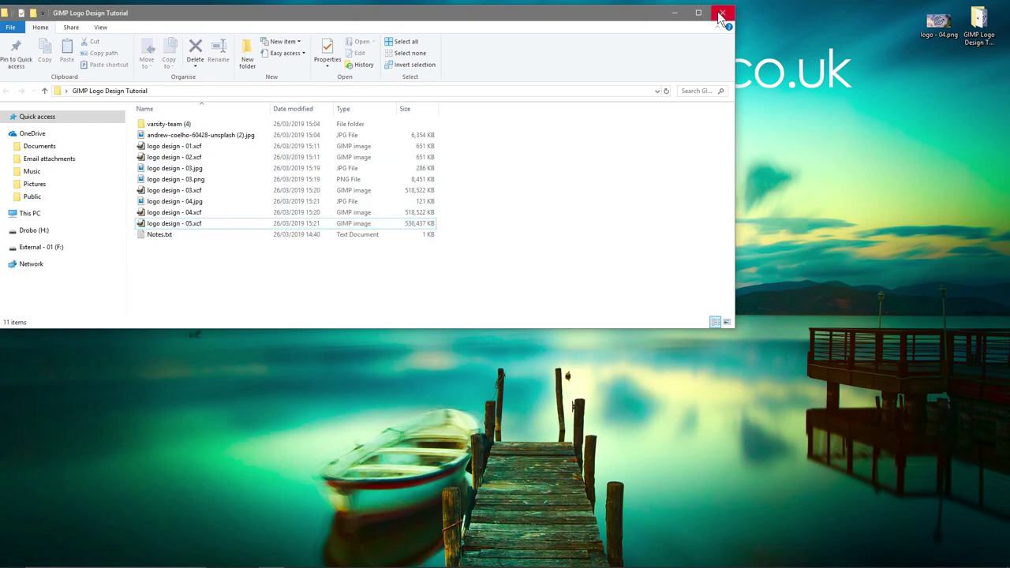
click(721, 14)
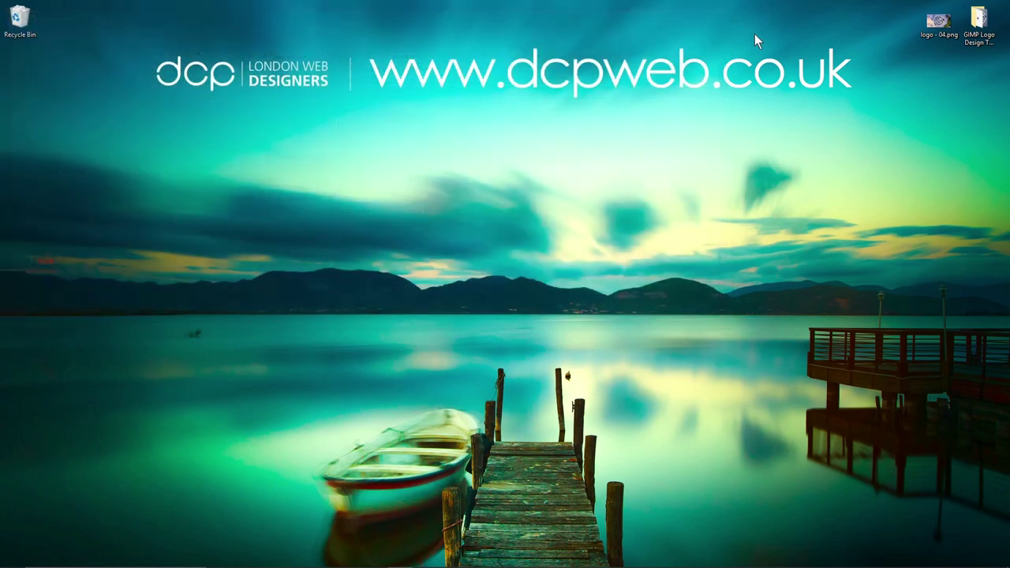
Step: Open logo - 04.png from the desktop and dock its viewer window to one half of the screen
double_click(942, 33)
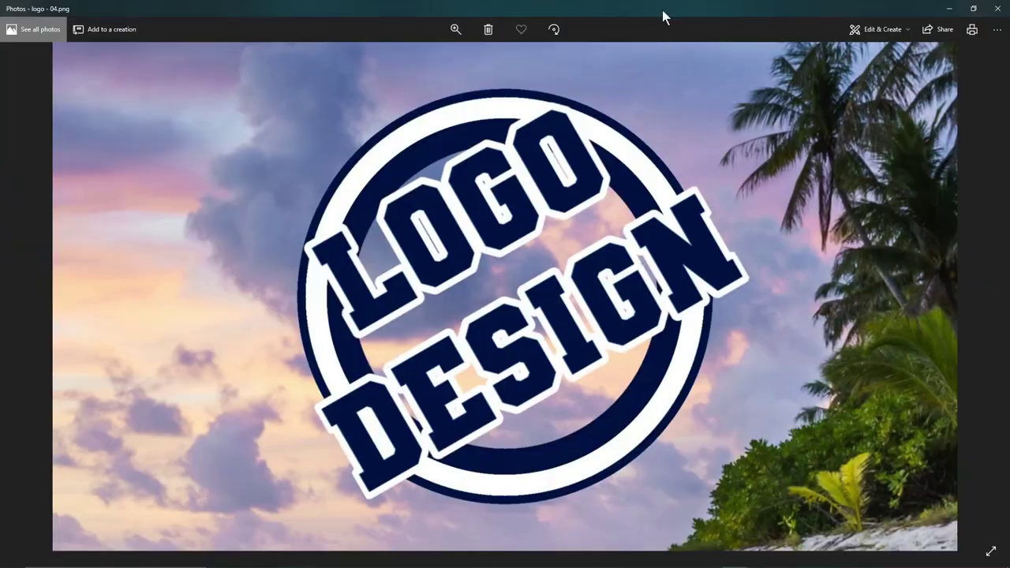
drag(661, 9, 2, 55)
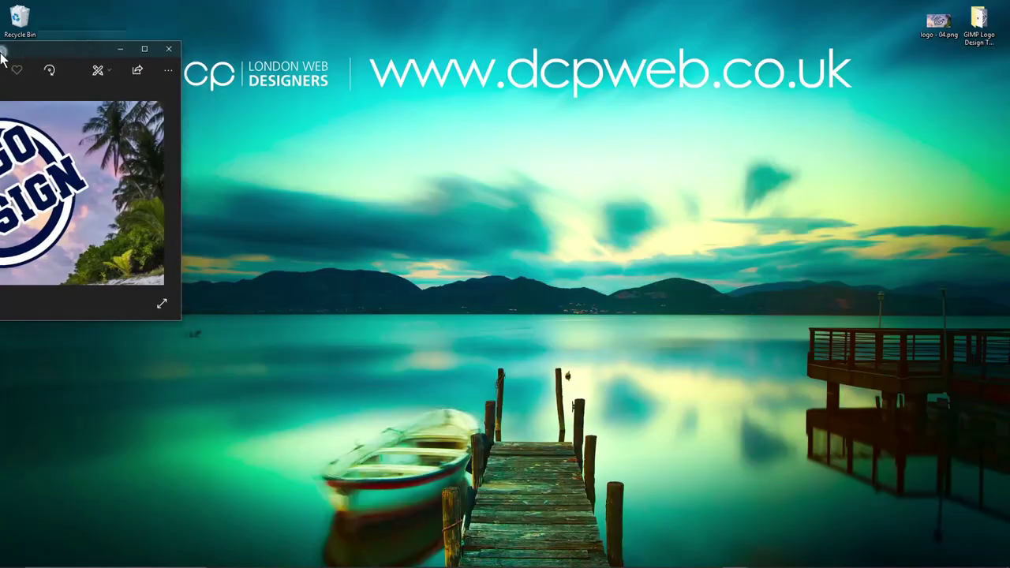
click(462, 108)
Step: Open logo design - 03.jpg from the GIMP Logo Design Tutorial folder and dock its viewer to the other half of the screen
click(975, 31)
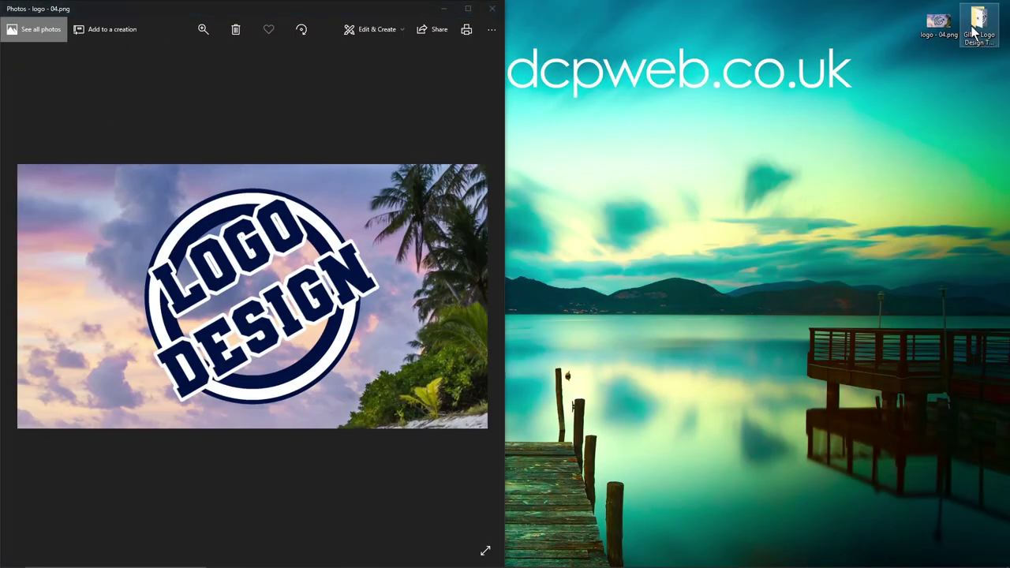
double_click(976, 32)
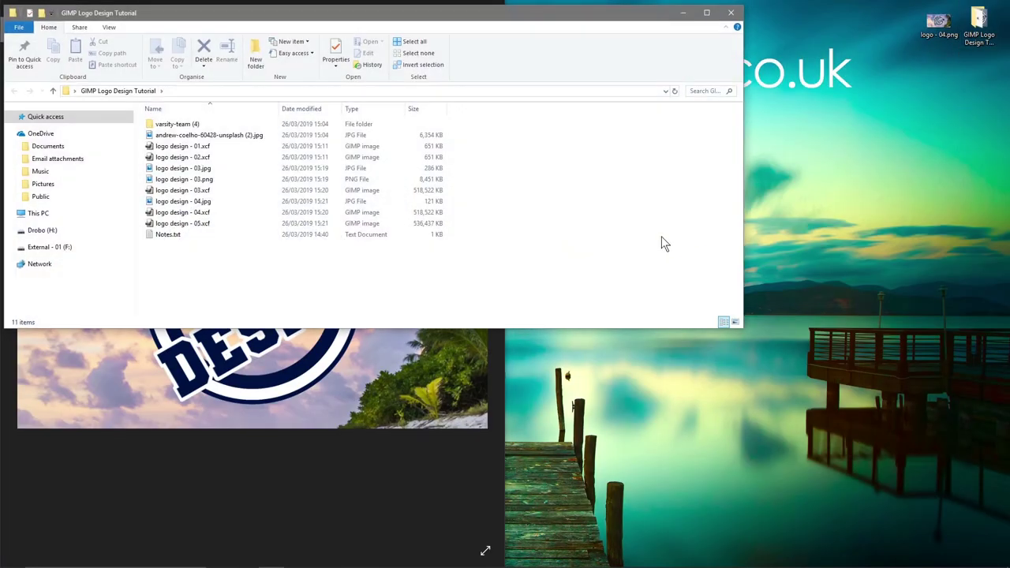
double_click(190, 169)
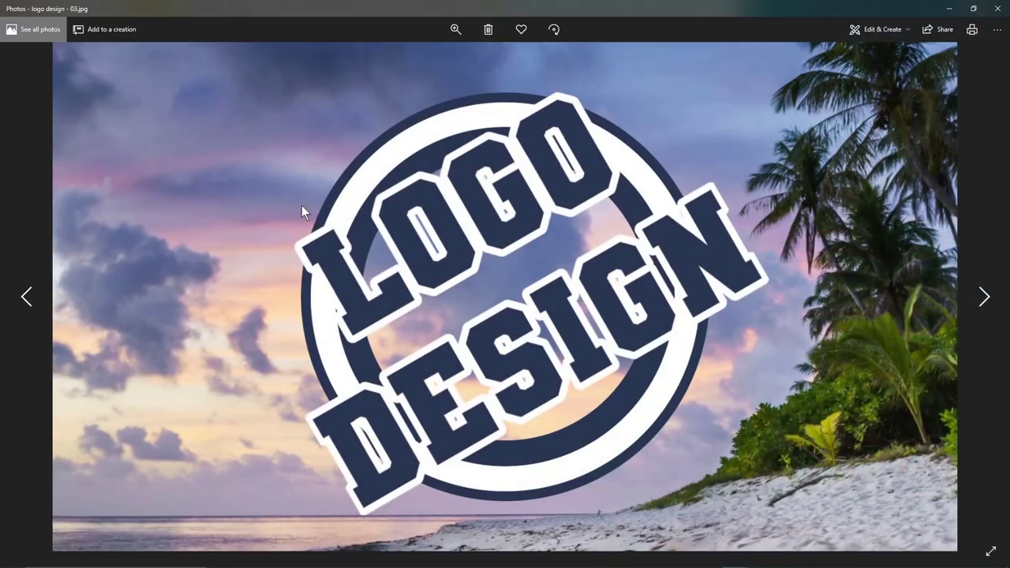
key(super+Right)
click(266, 466)
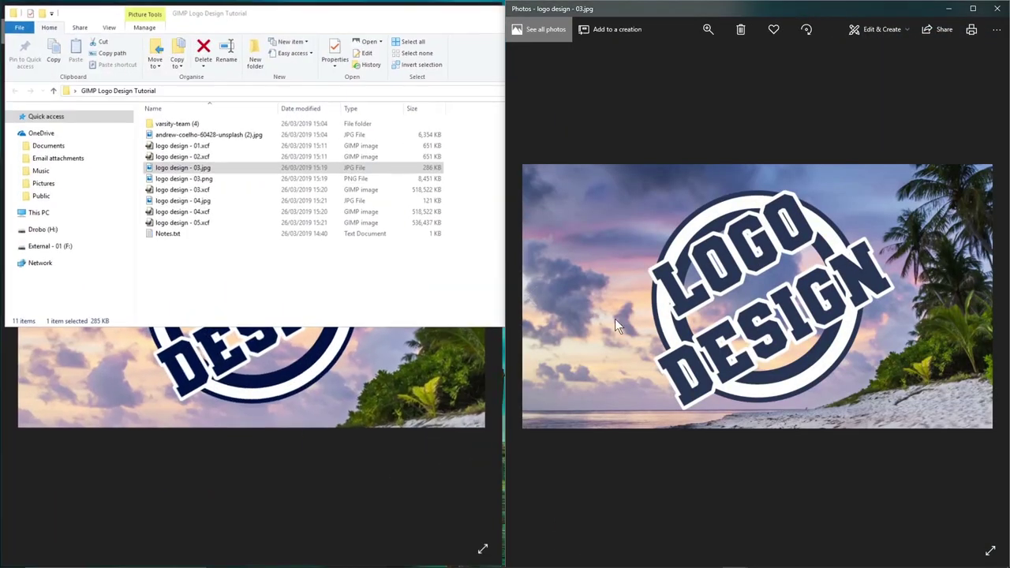
Step: Compare logo - 04.png and logo design - 03.jpg side by side and close both images
click(298, 333)
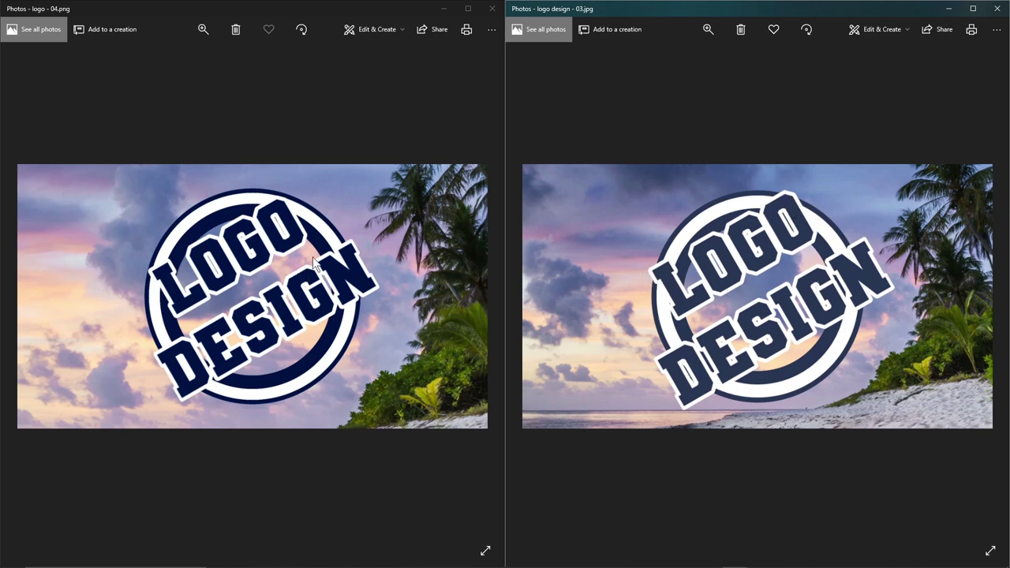
click(492, 8)
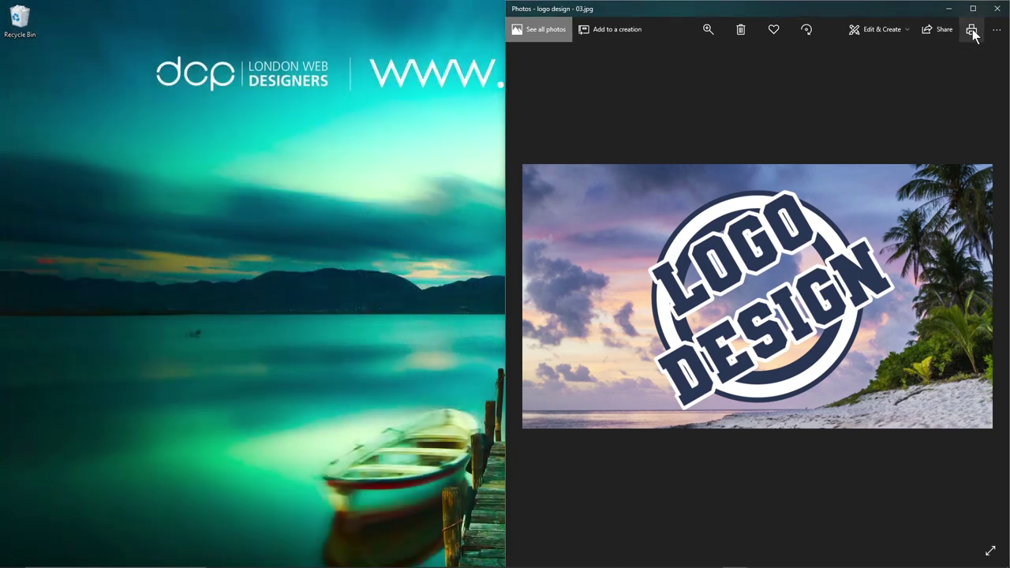
click(996, 8)
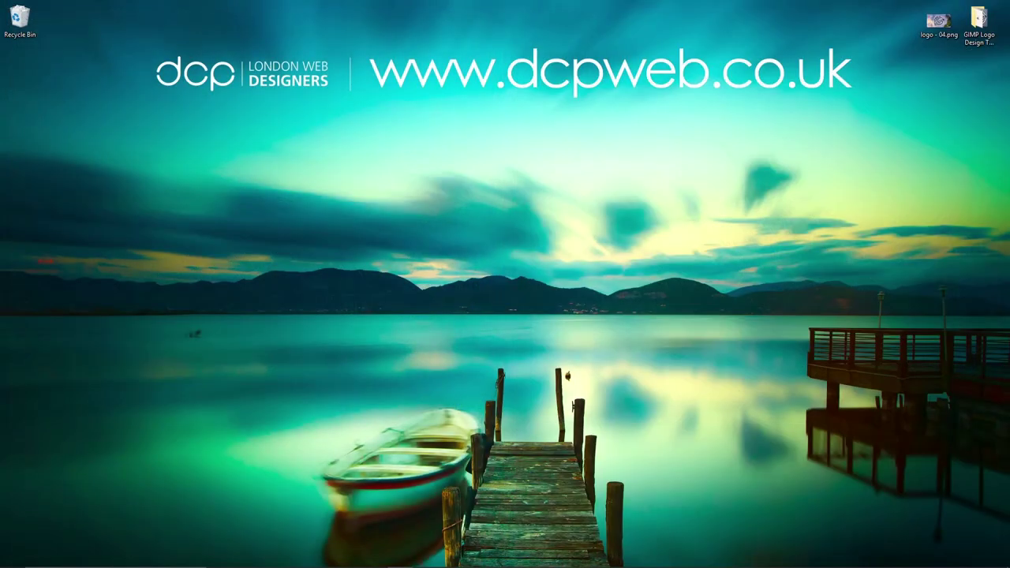